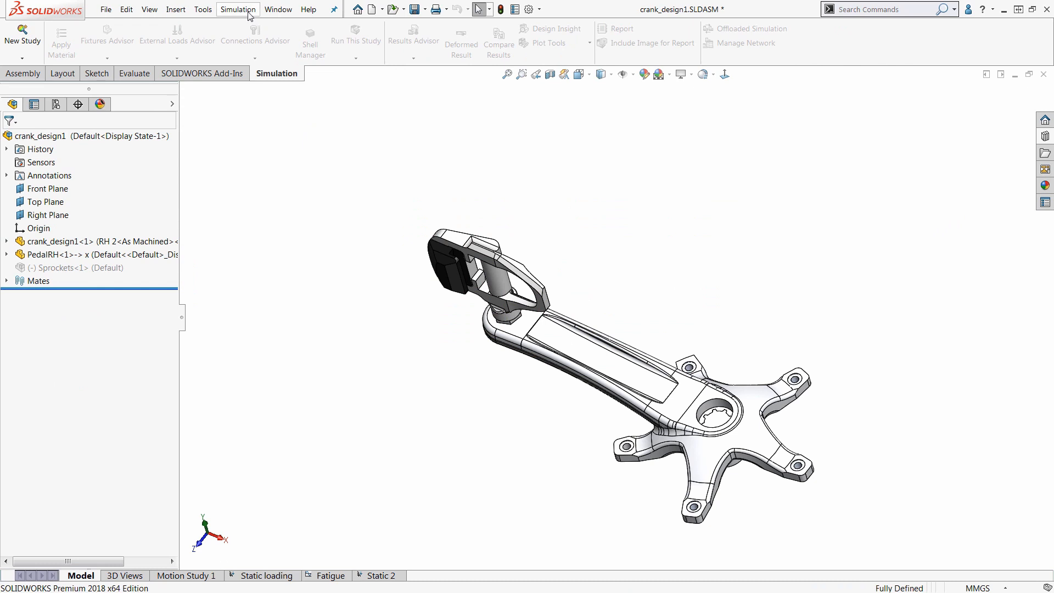
- Set the Simulation default unit system to English (IPS) with pressure/stress in ksi
click(249, 11)
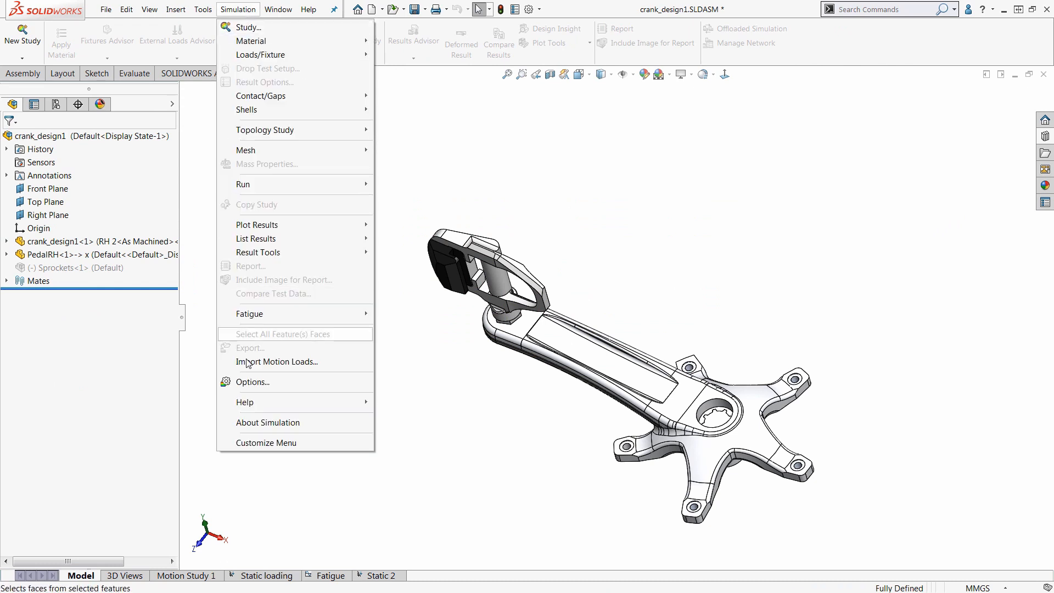
click(253, 383)
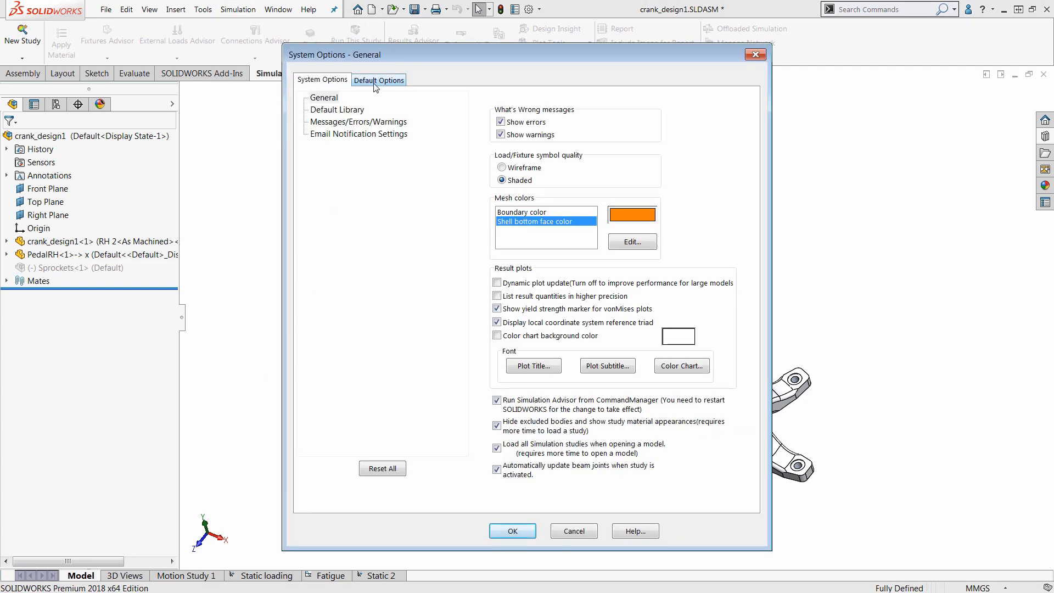
click(375, 85)
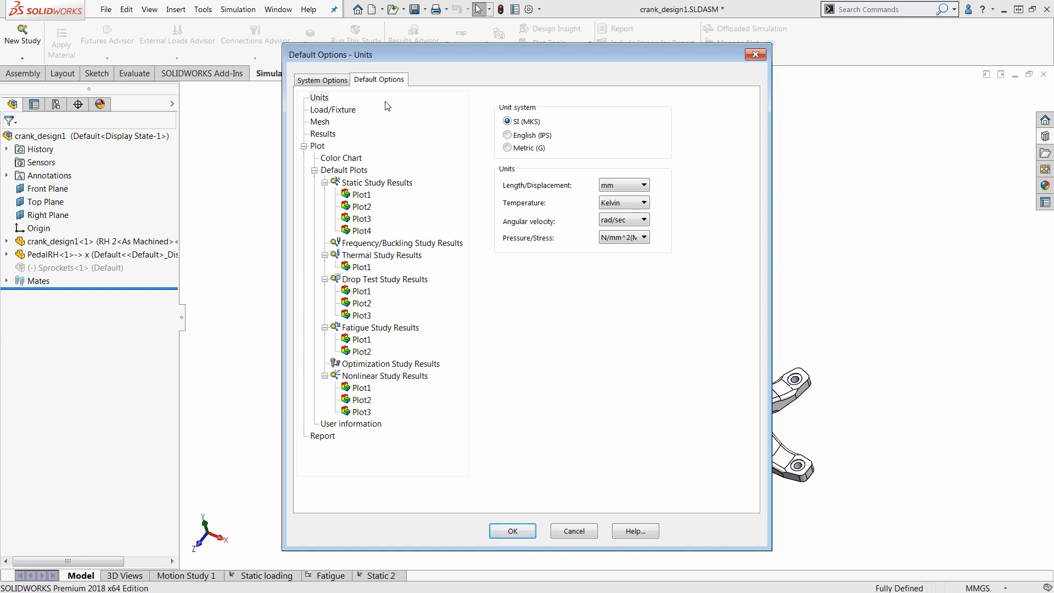
click(534, 137)
click(630, 241)
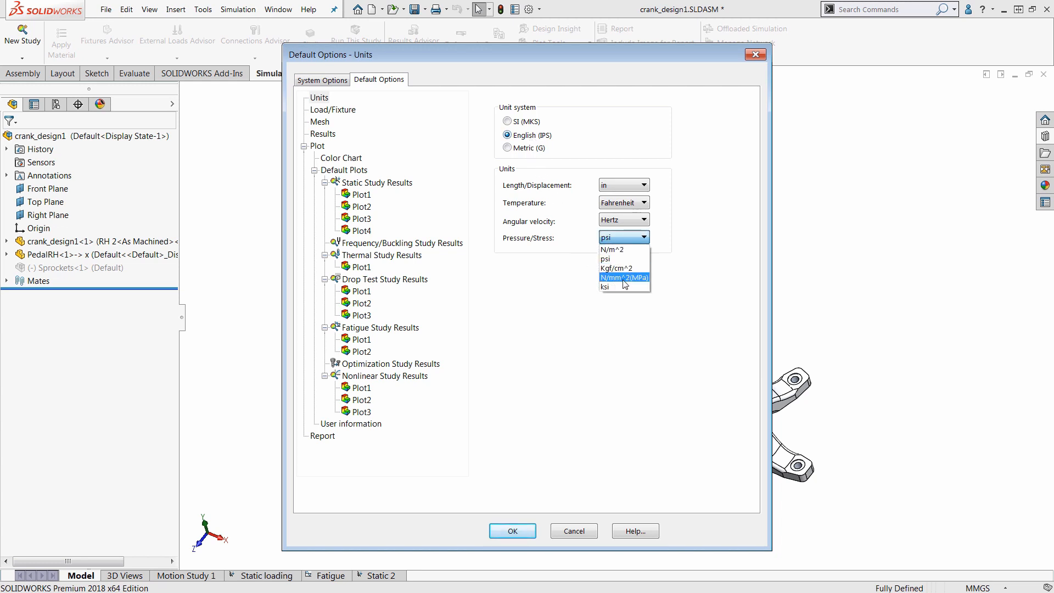
click(622, 287)
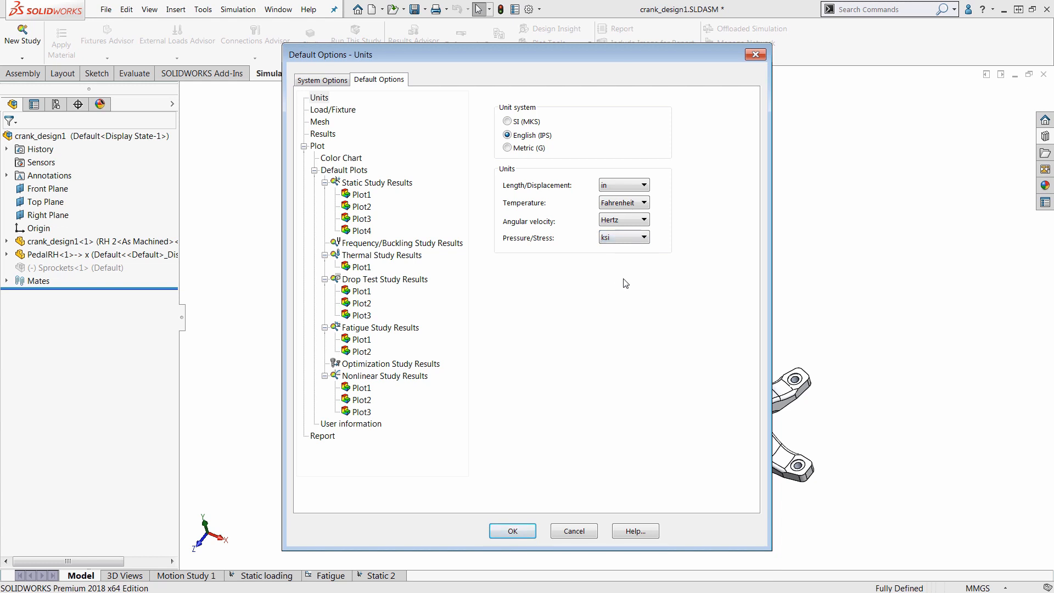
click(634, 185)
click(635, 185)
- Add a default nodal stress plot to the static study results and try to set its component to INT: Stress Intensity (P1-P3)
right_click(376, 186)
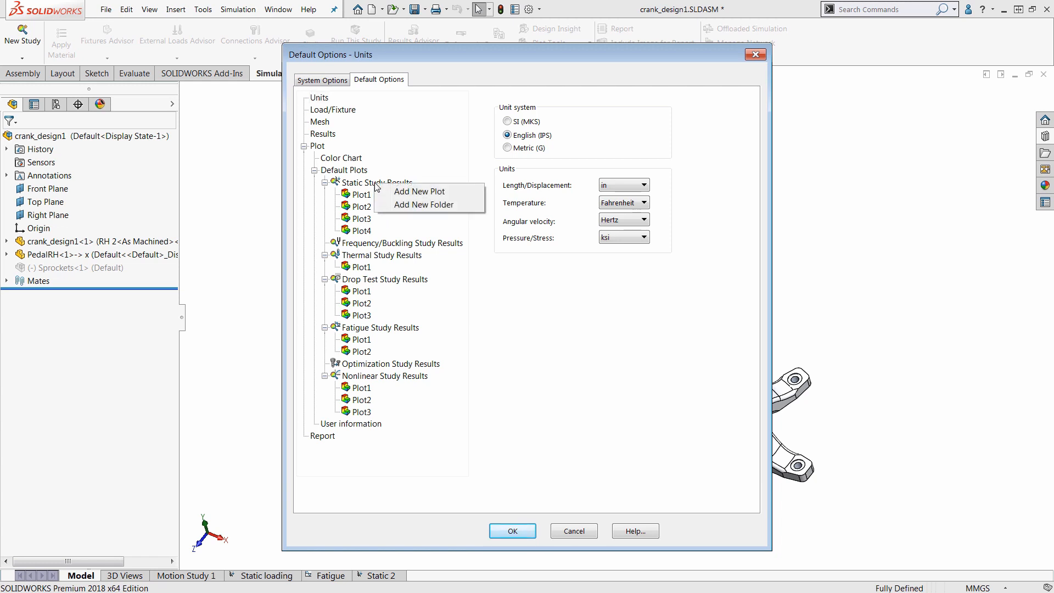
click(426, 193)
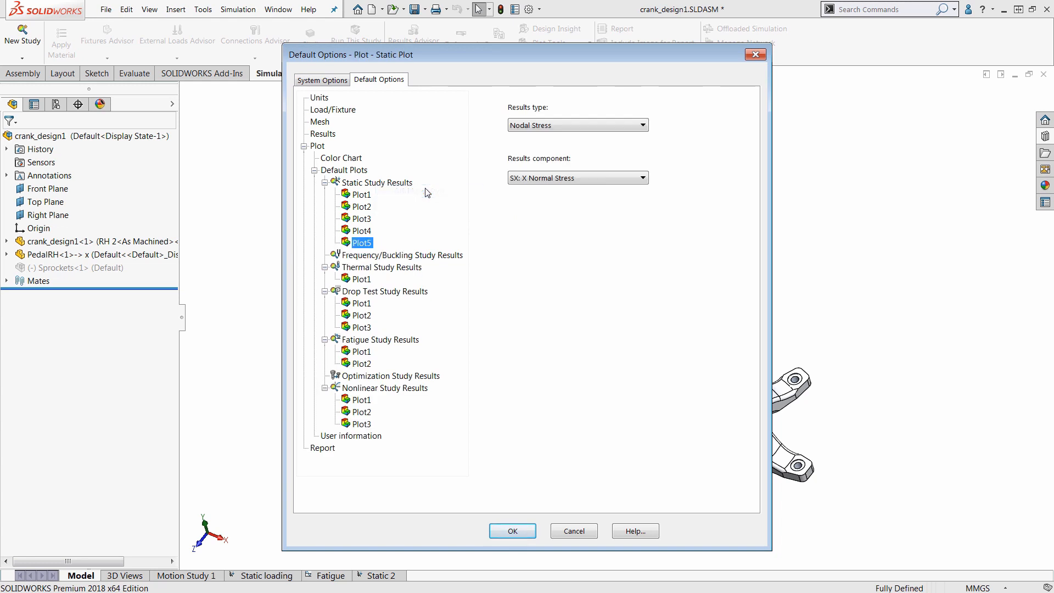
click(578, 125)
click(578, 125)
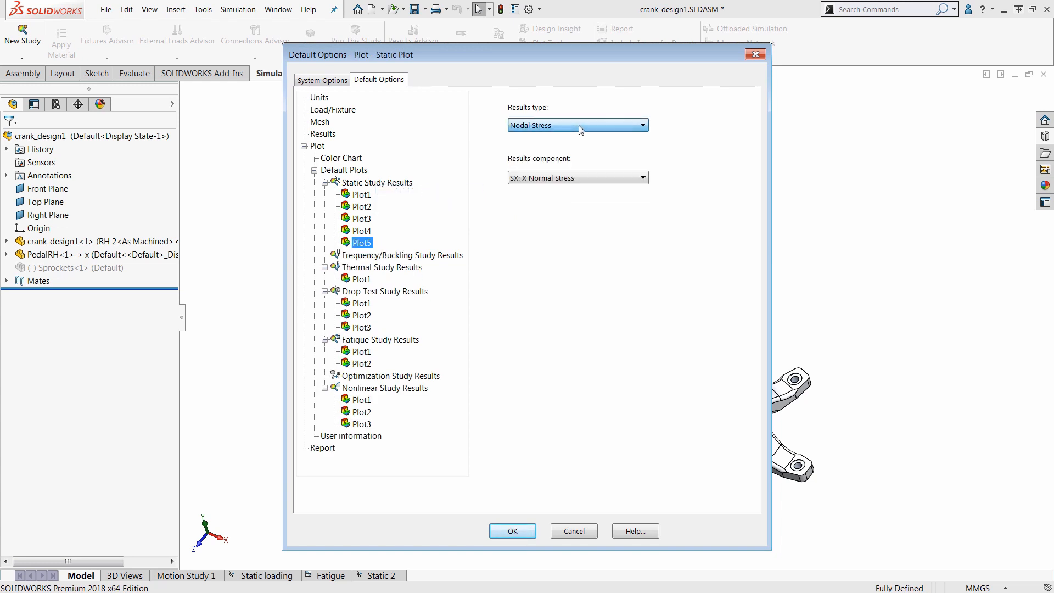
click(577, 177)
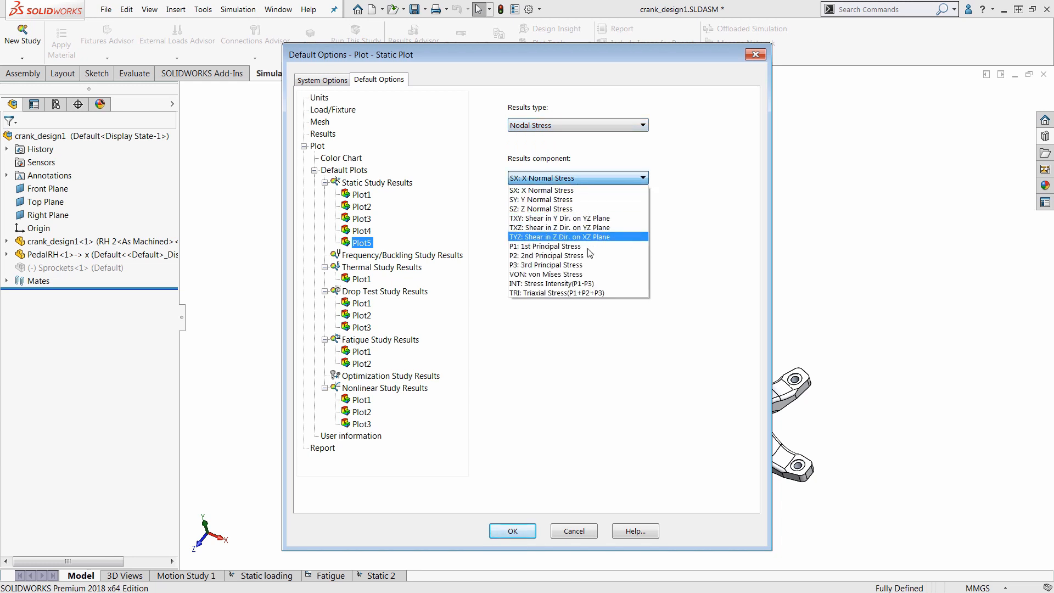
click(591, 284)
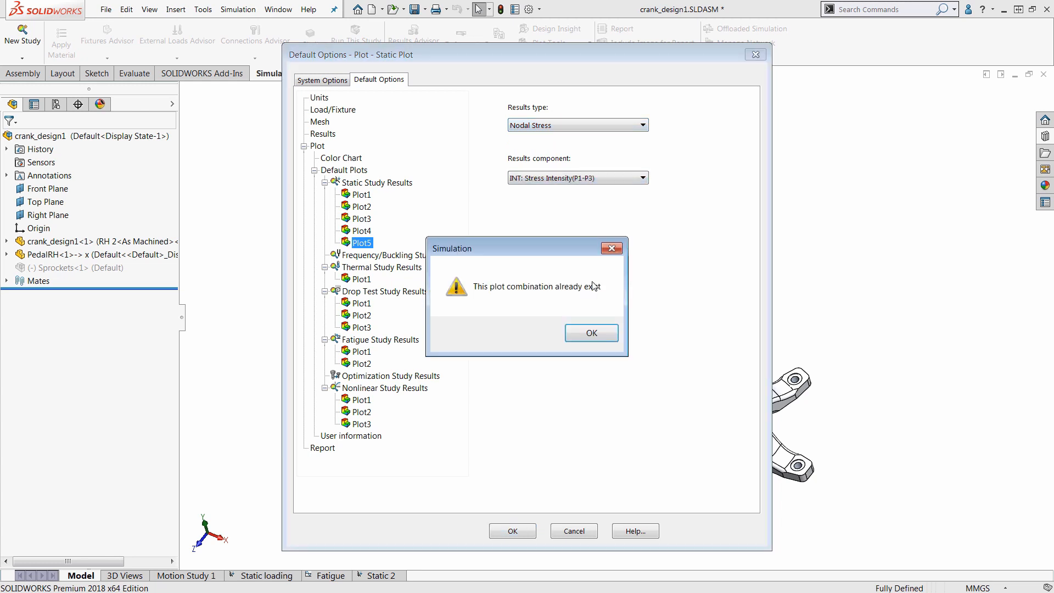
click(589, 336)
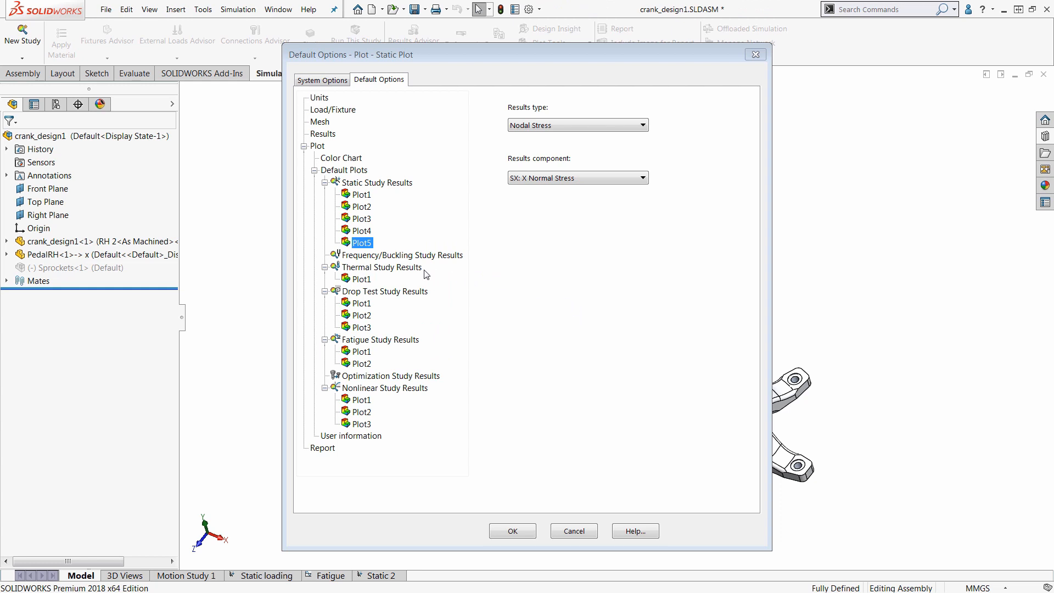
- Review the default color chart settings for plots and discard the changes made to the default options
click(334, 160)
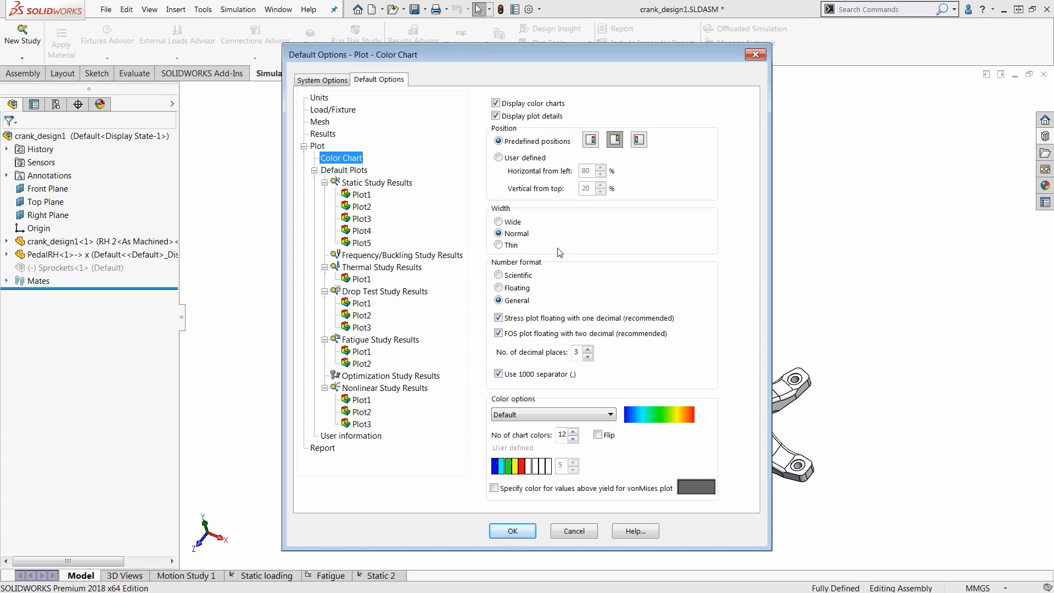
click(574, 532)
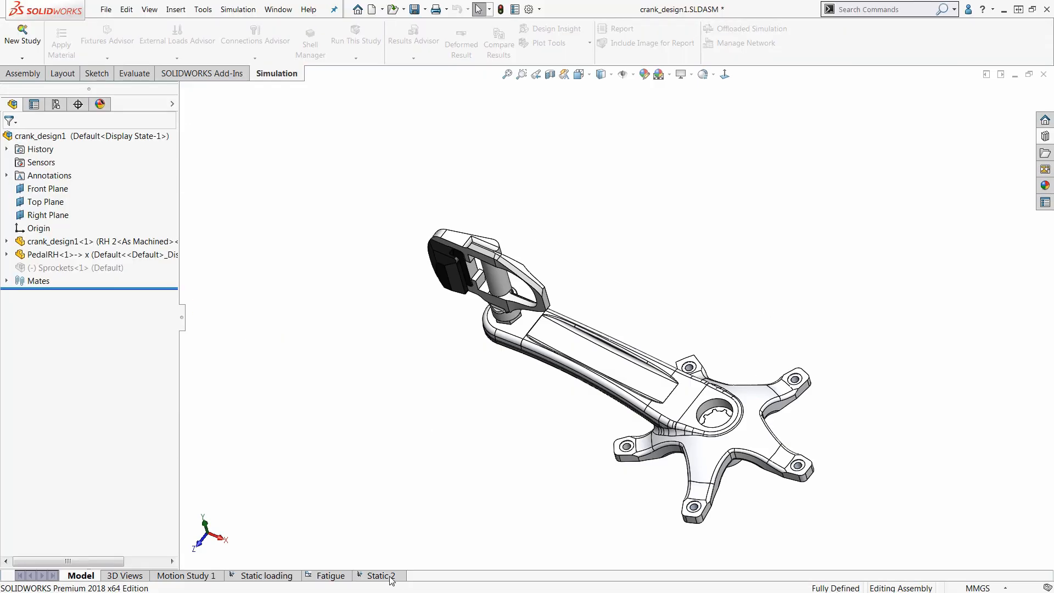
- Show the Stress1 von Mises plot of the Static 2 study and inspect the recessed face of the crank arm
click(391, 580)
click(6, 396)
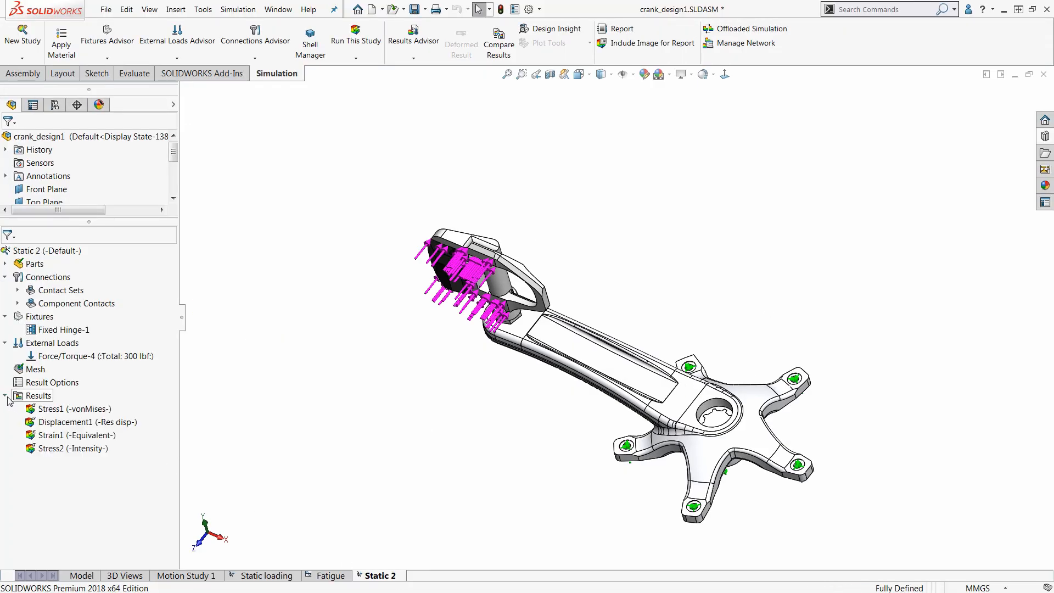
double_click(45, 409)
scroll(617, 328, down, 5)
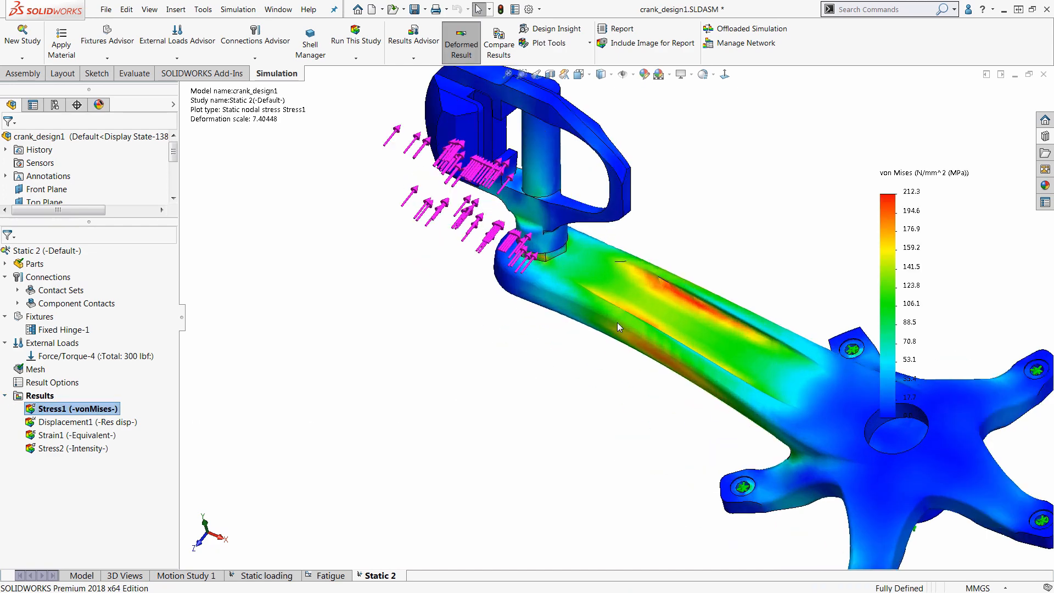
scroll(617, 327, down, 5)
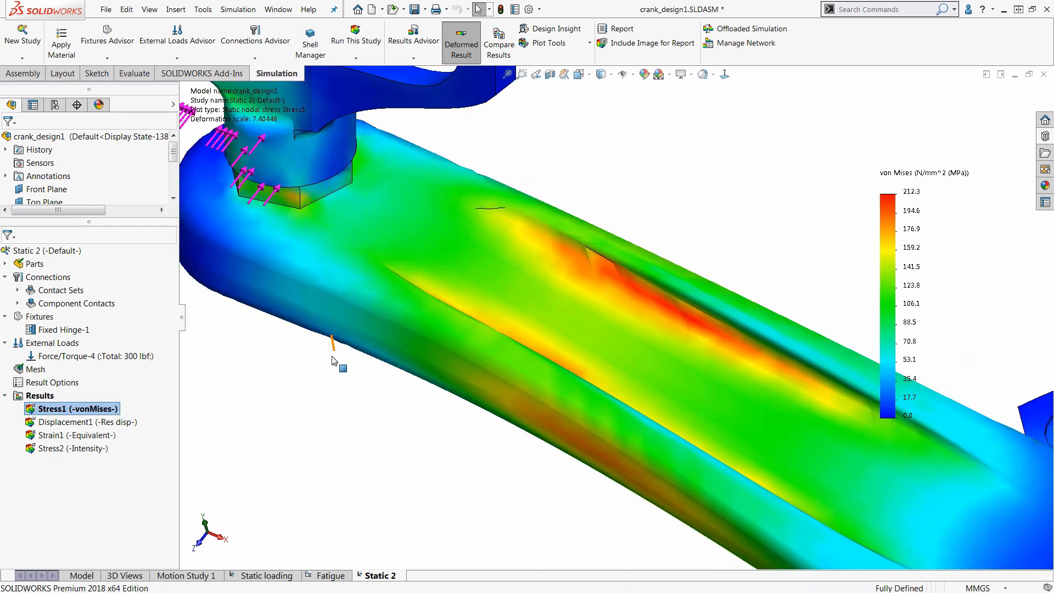
click(603, 295)
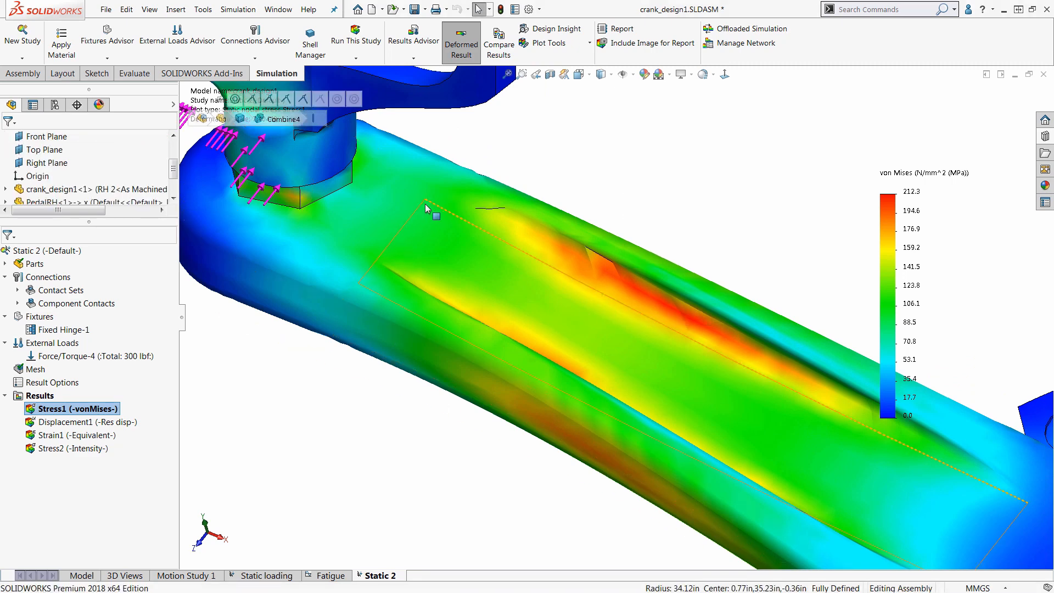
click(313, 493)
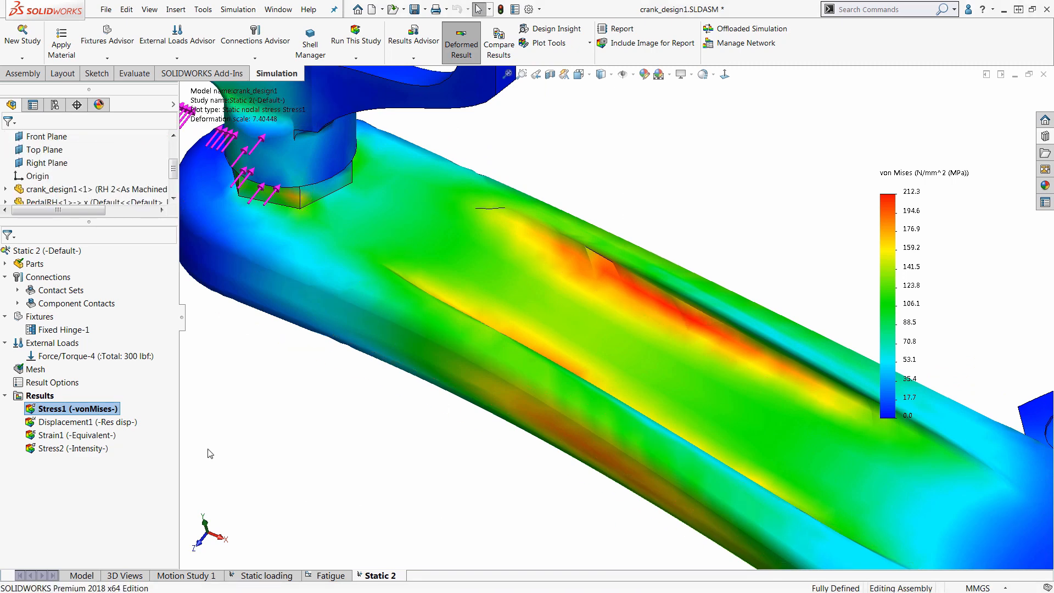
- Probe the Stress1 results on selected entities along the long edge of the crank arm's recessed face
right_click(88, 409)
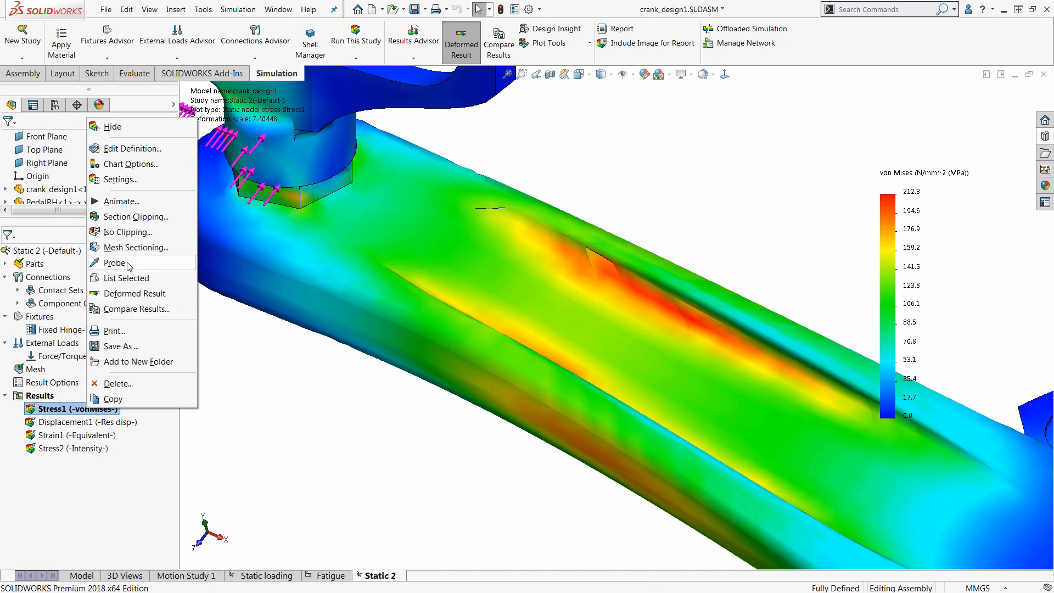
click(115, 263)
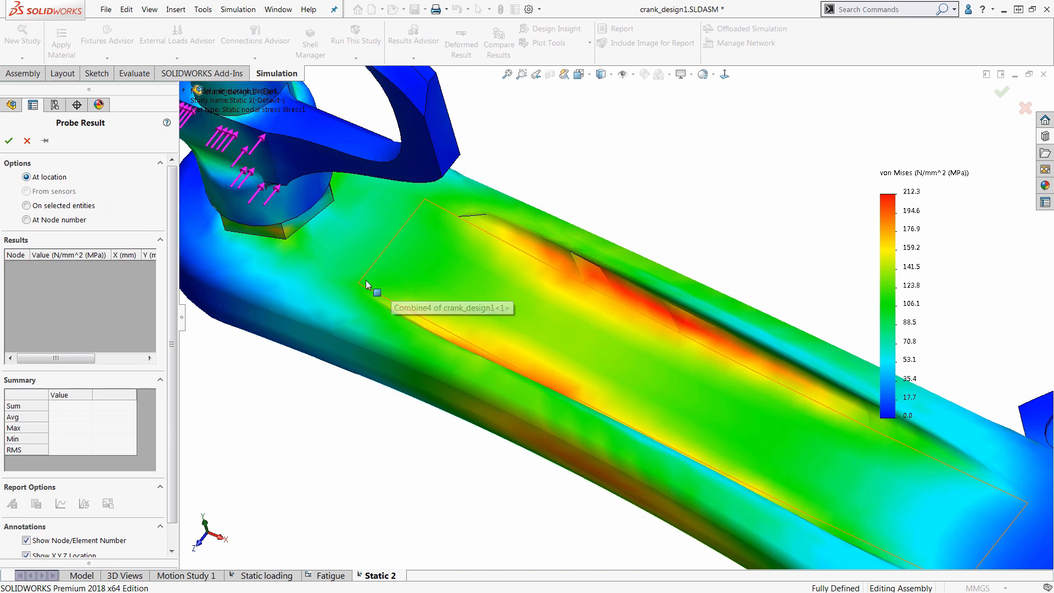
click(72, 207)
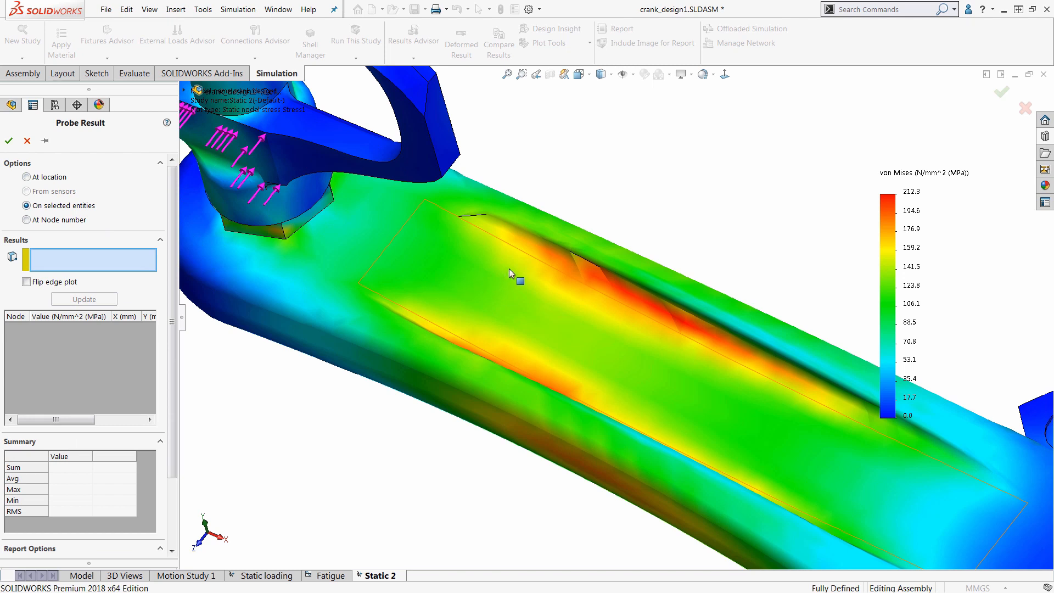
click(519, 249)
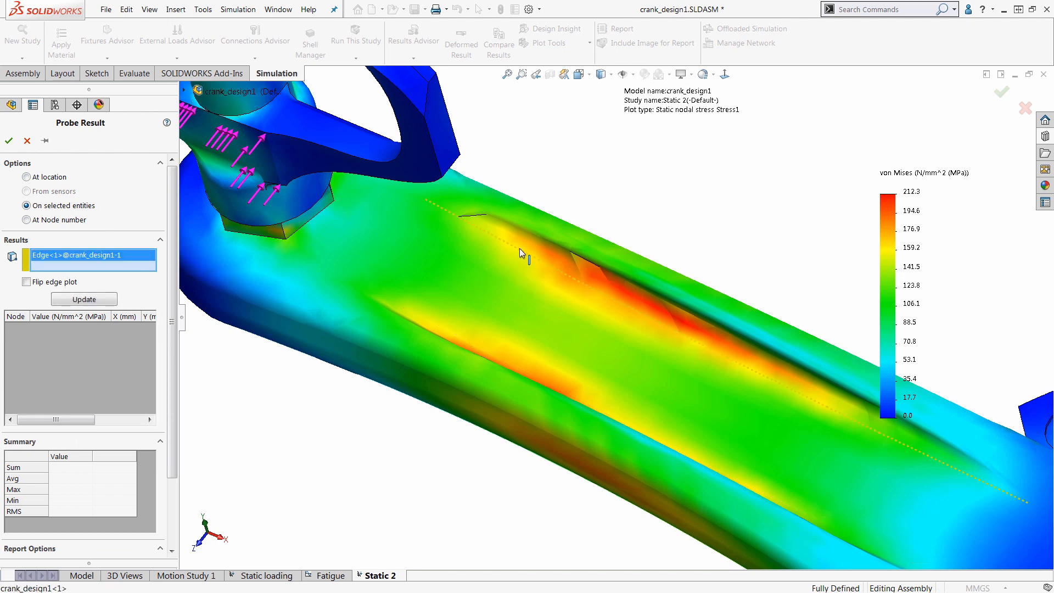
click(69, 300)
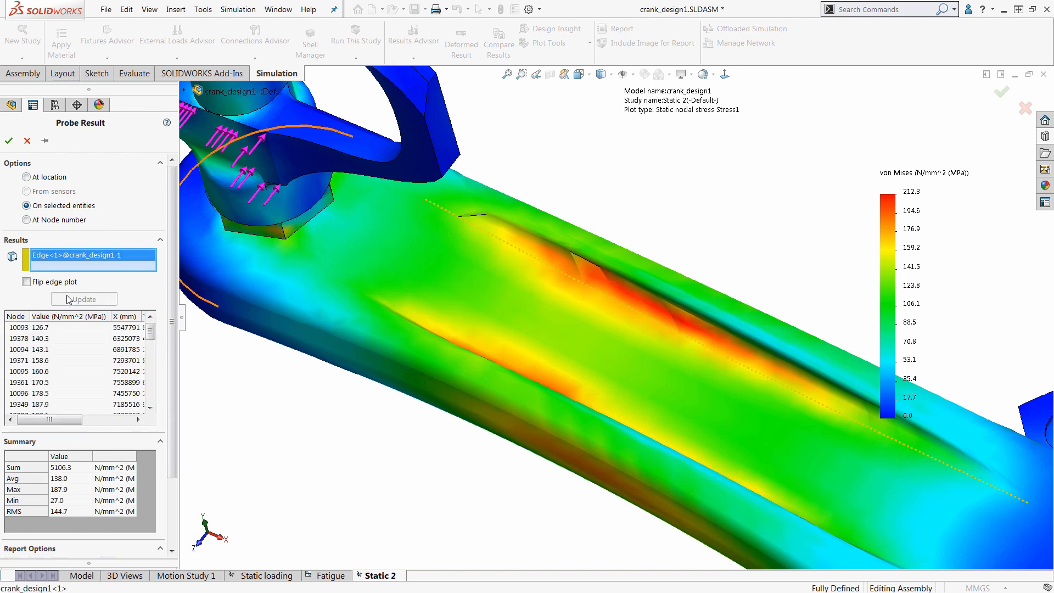
scroll(100, 308, down, 3)
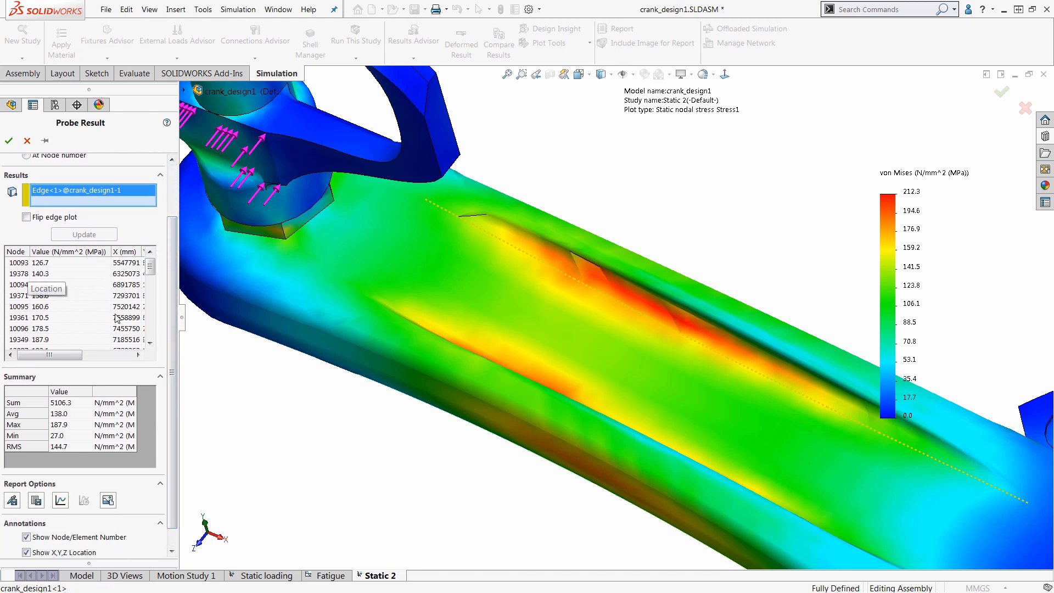
- Graph the probed von Mises stress along the edge, examine the graph full screen, and exit the probe
click(59, 503)
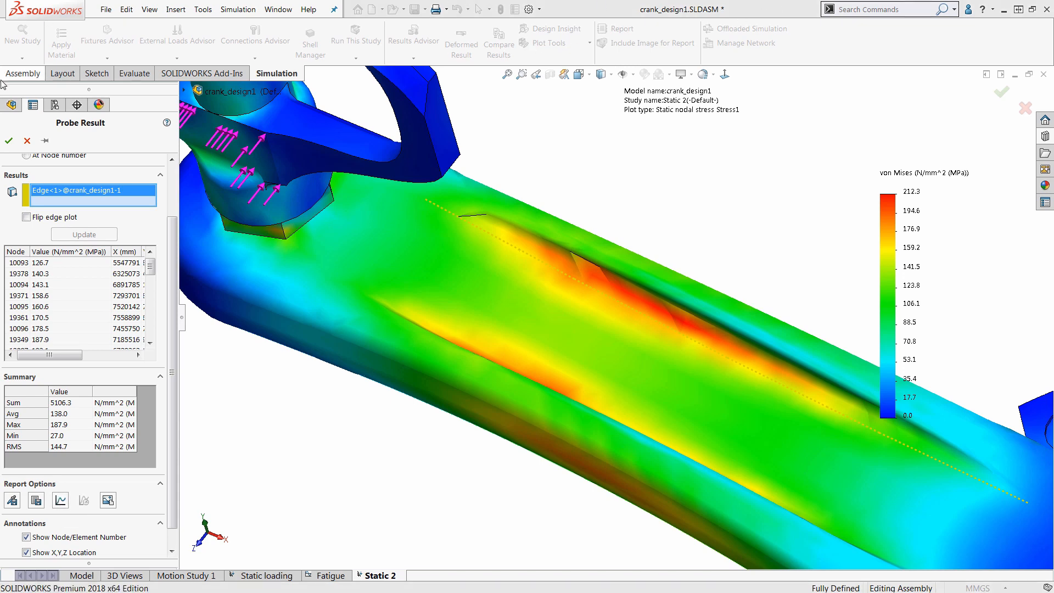
drag(793, 15, 464, 70)
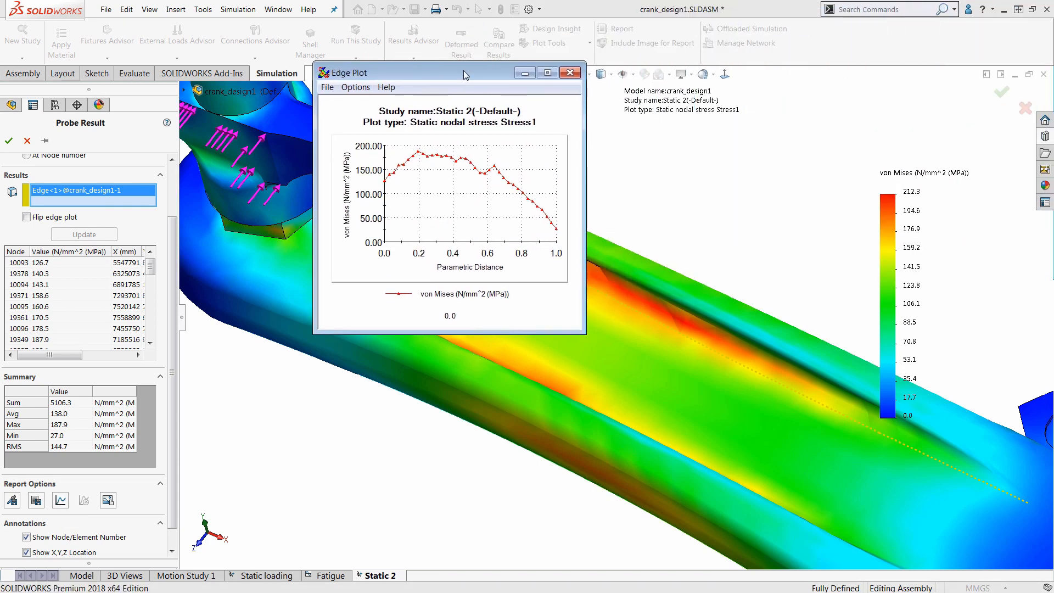
double_click(464, 71)
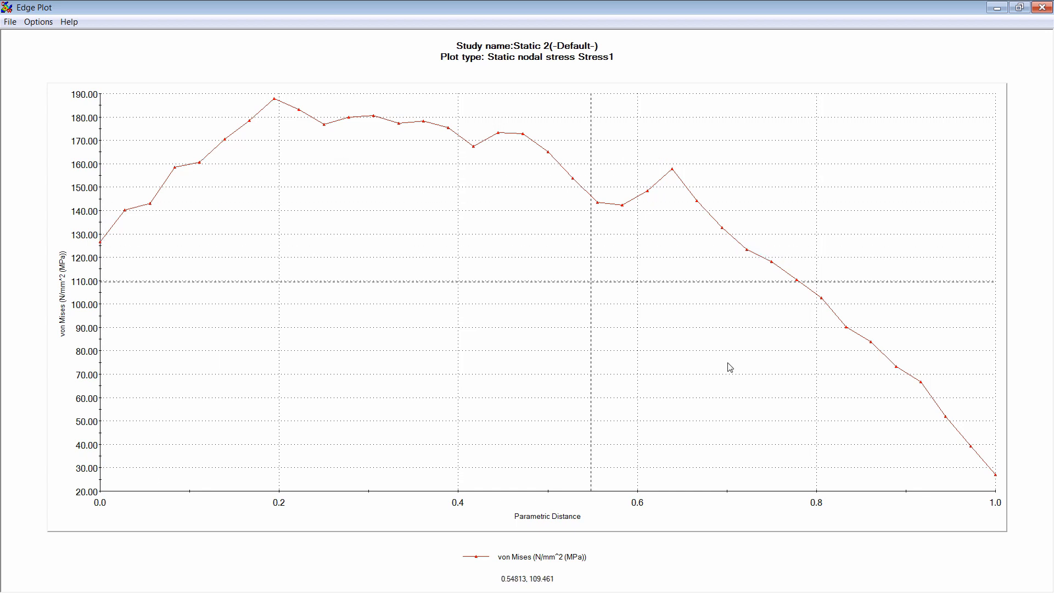
click(1040, 7)
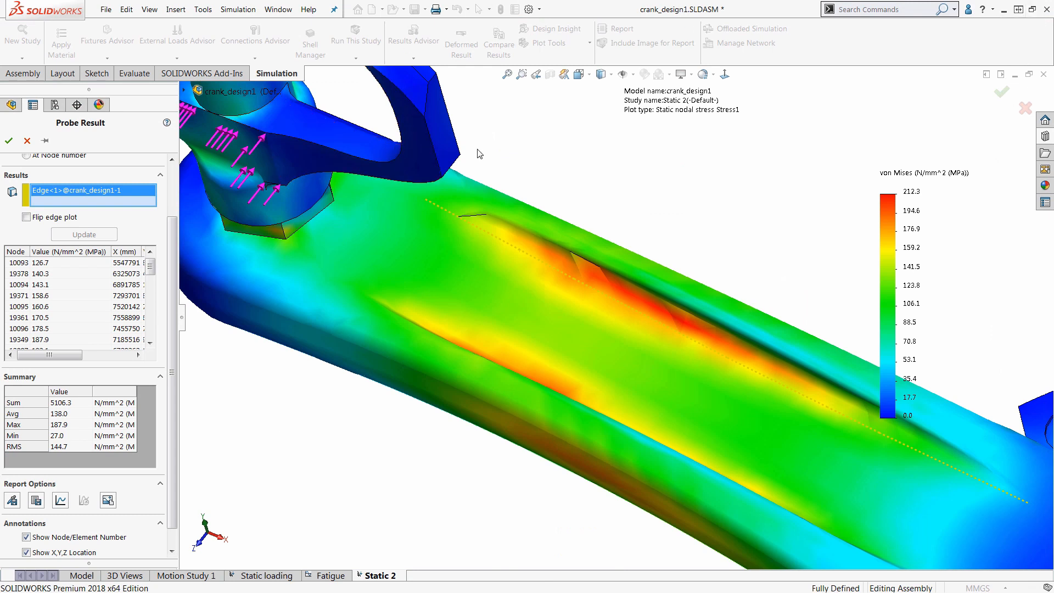
click(27, 141)
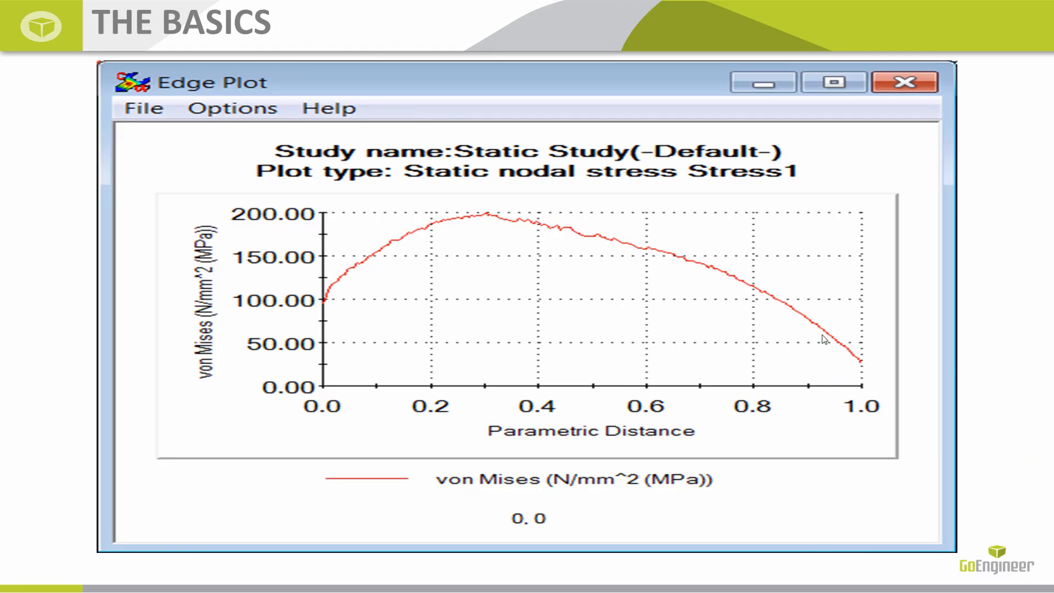
click(822, 335)
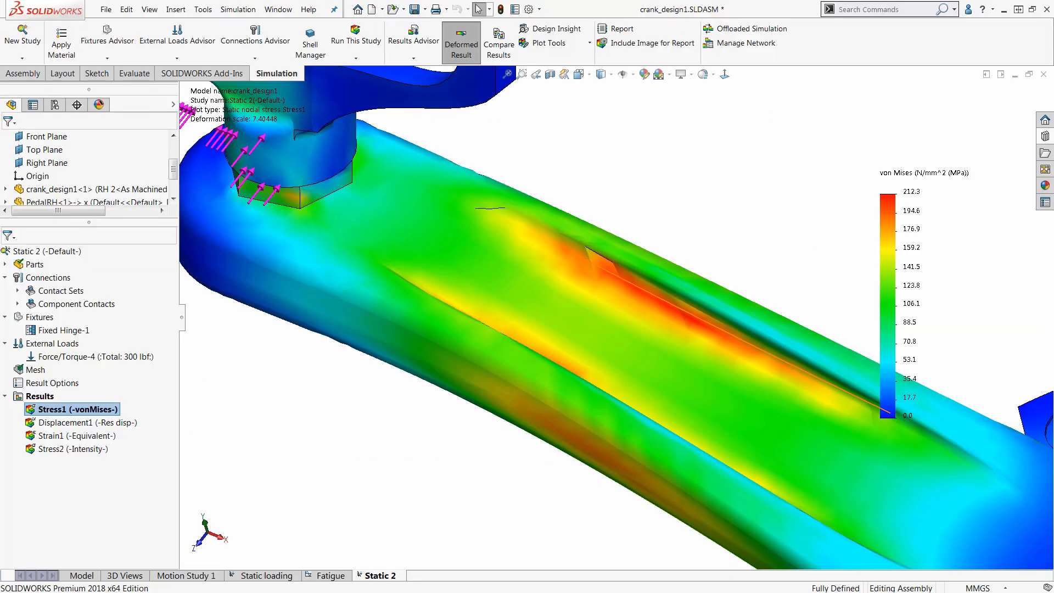
- Set the Stress1 plot's deformed shape to a user-defined scale of 5
key(f)
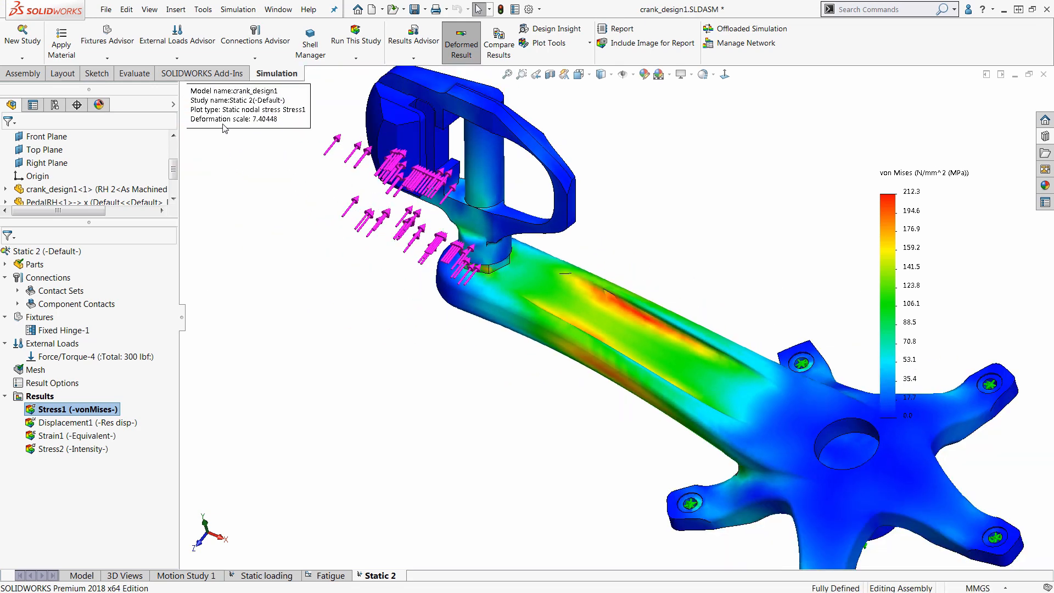
double_click(258, 117)
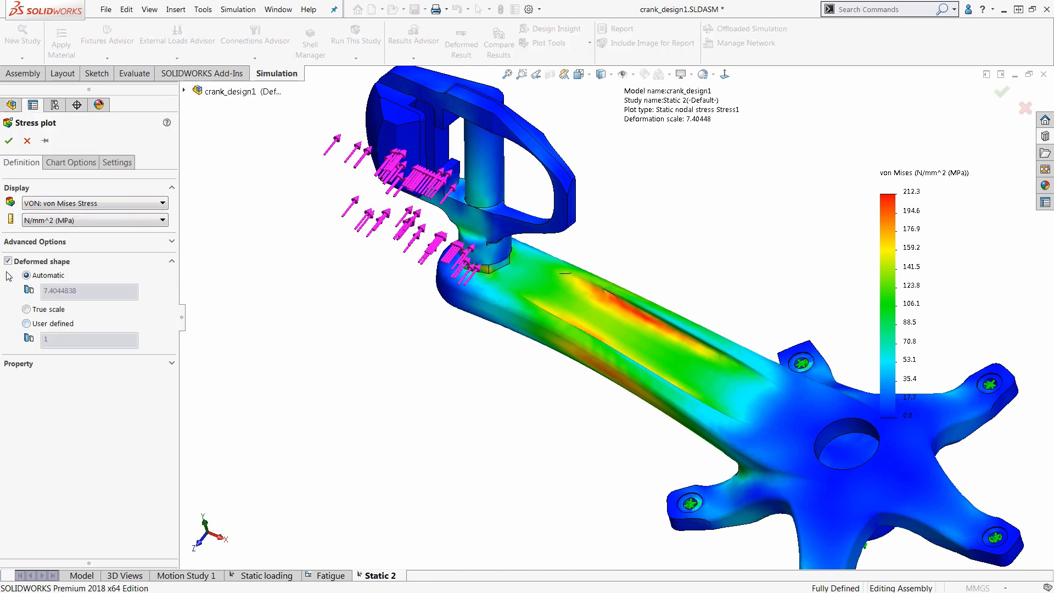
click(49, 323)
click(64, 341)
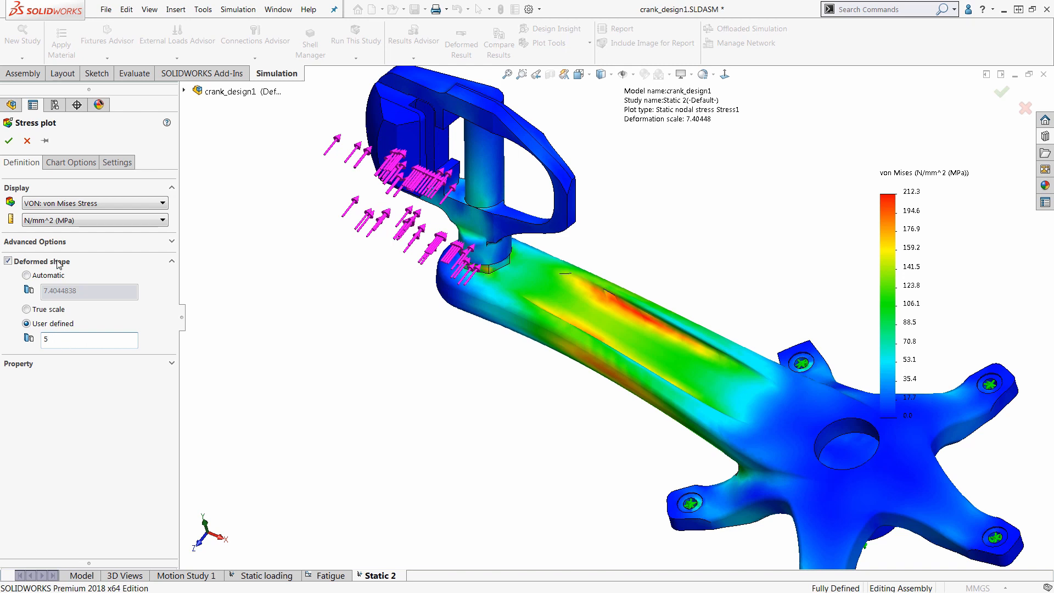
click(8, 141)
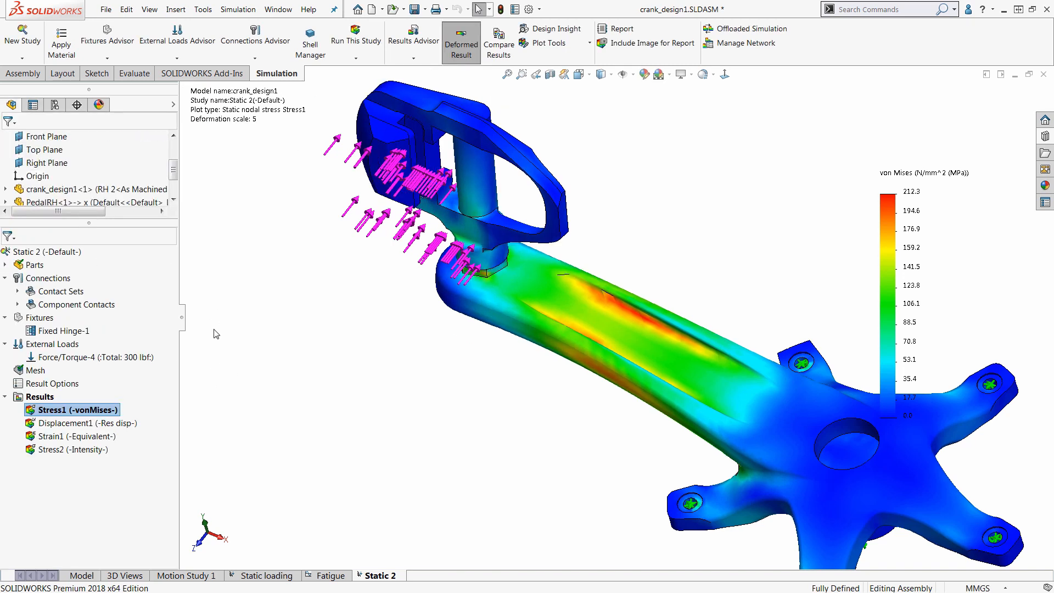
- Animate the Stress1 plot, slow the playback speed to about 20, and stop the animation
right_click(102, 413)
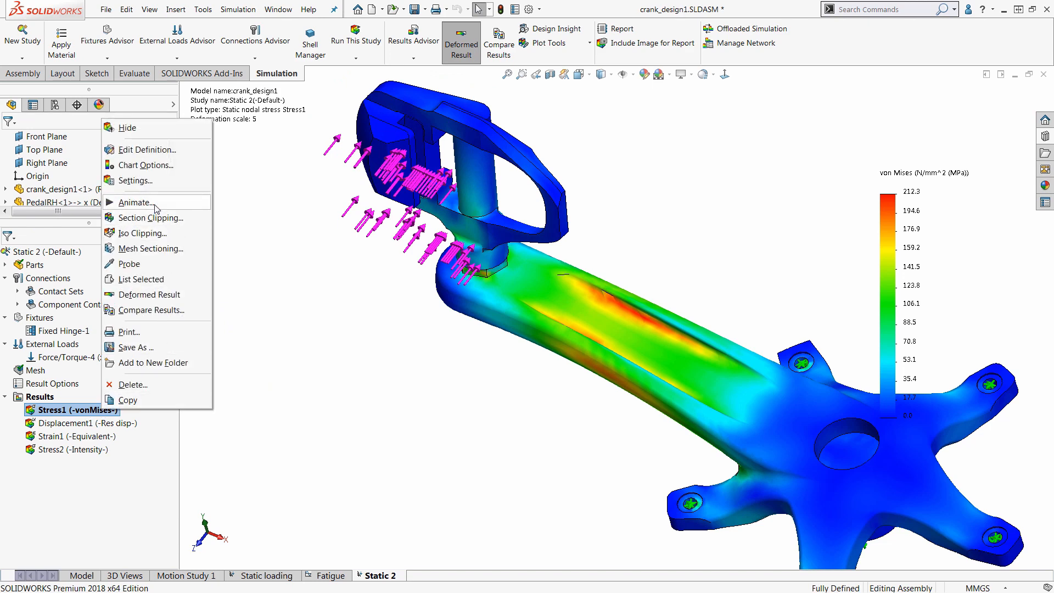
click(135, 202)
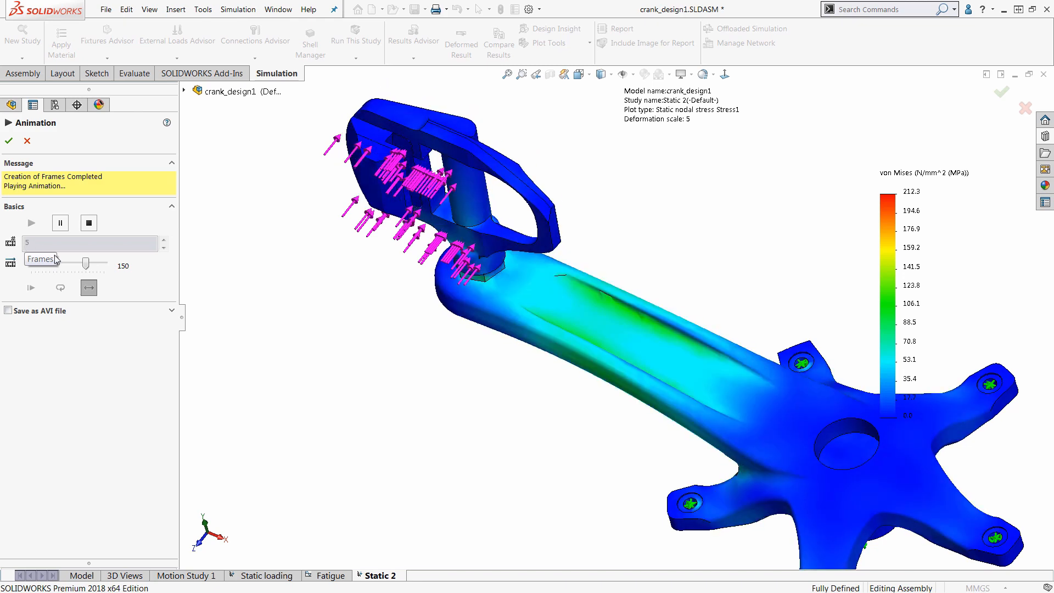
drag(90, 269, 39, 266)
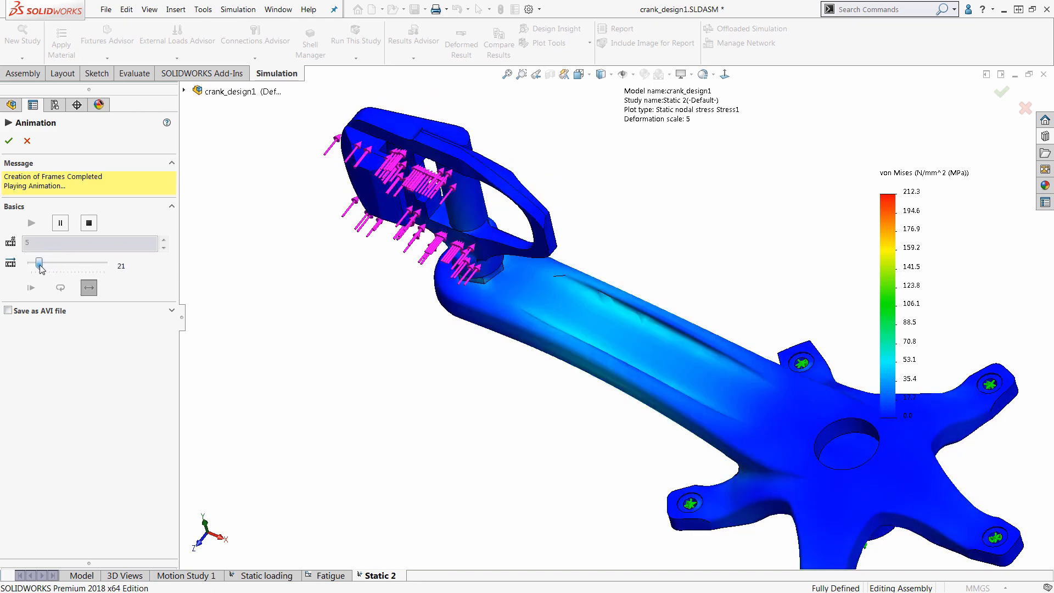
click(88, 223)
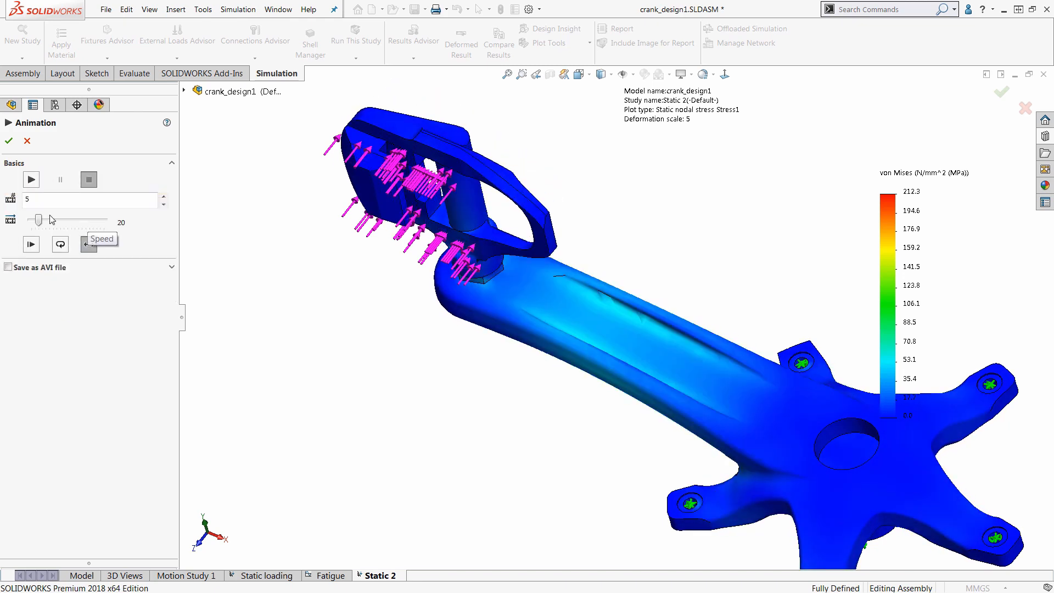
- Set the Stress1 animation to 10 frames, replay it, and exit the animation
drag(27, 201, 8, 206)
text(1)
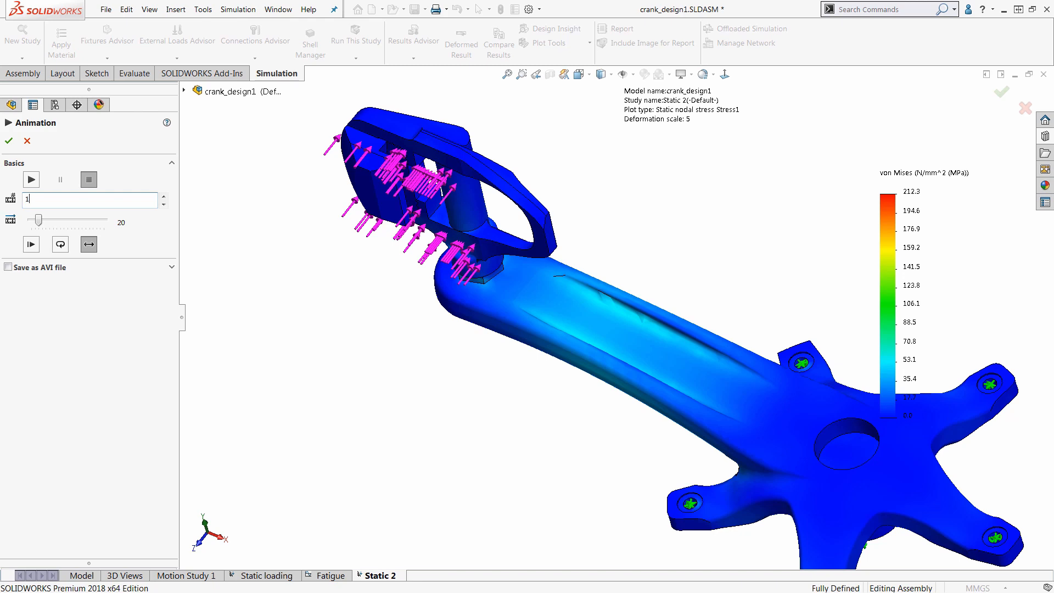
text(0)
click(31, 180)
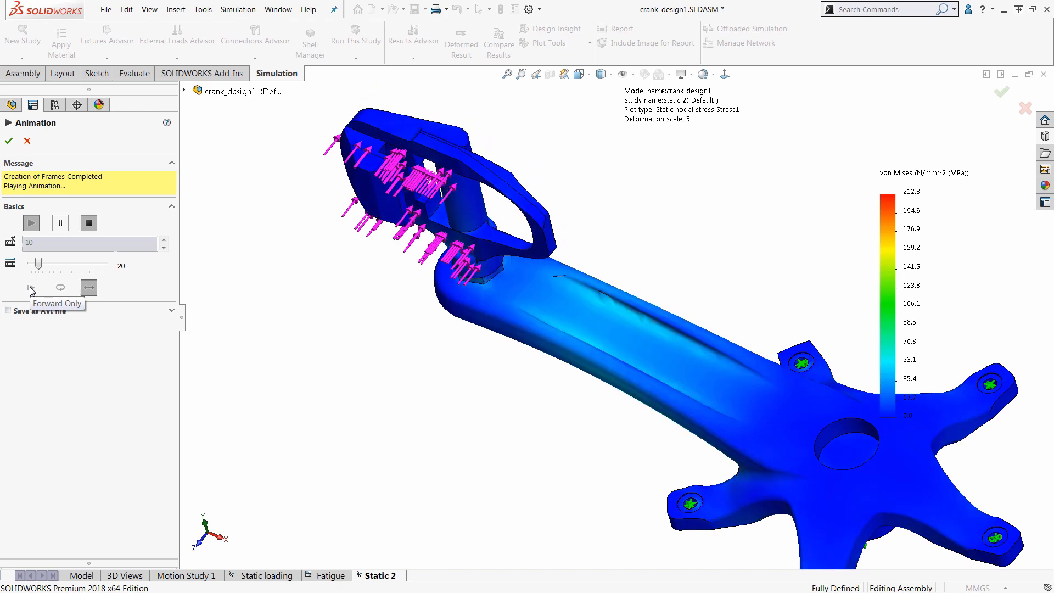
click(27, 141)
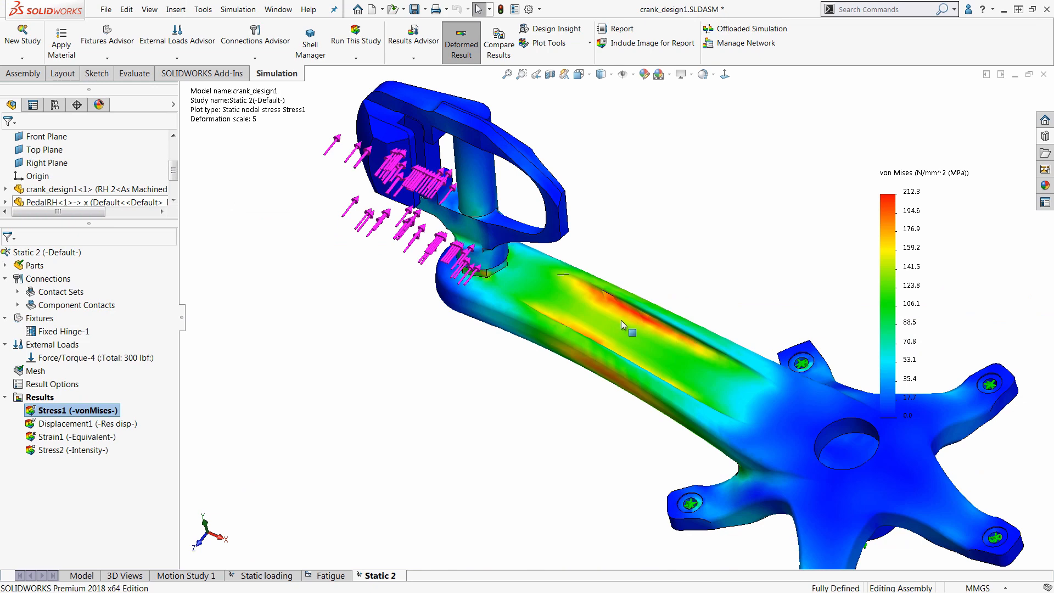
- Turn on the maximum annotation in the Stress1 plot's chart options, and review the plot's definition
scroll(638, 308, down, 3)
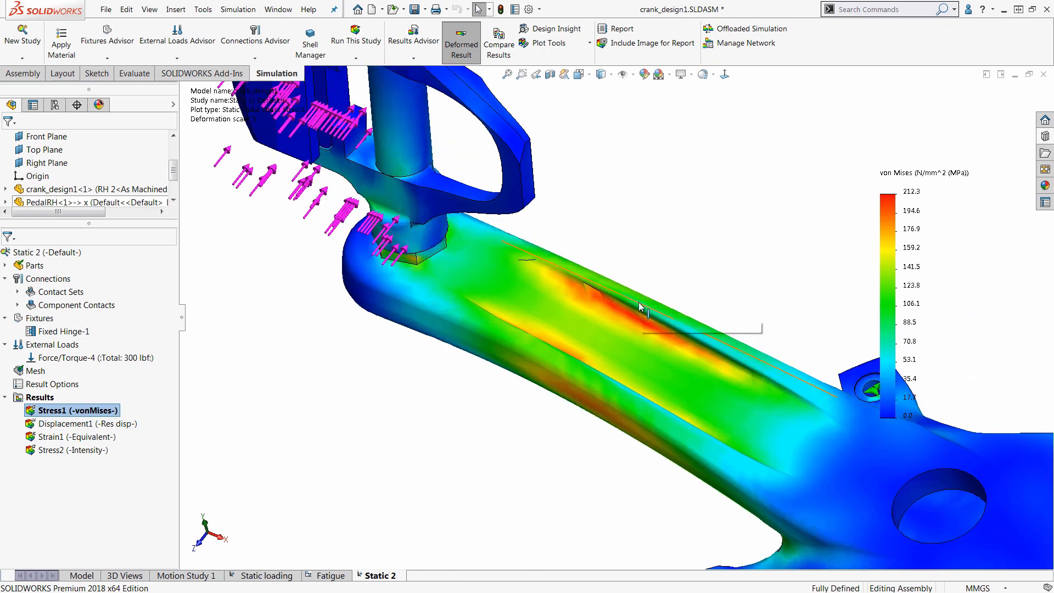
scroll(632, 312, up, 3)
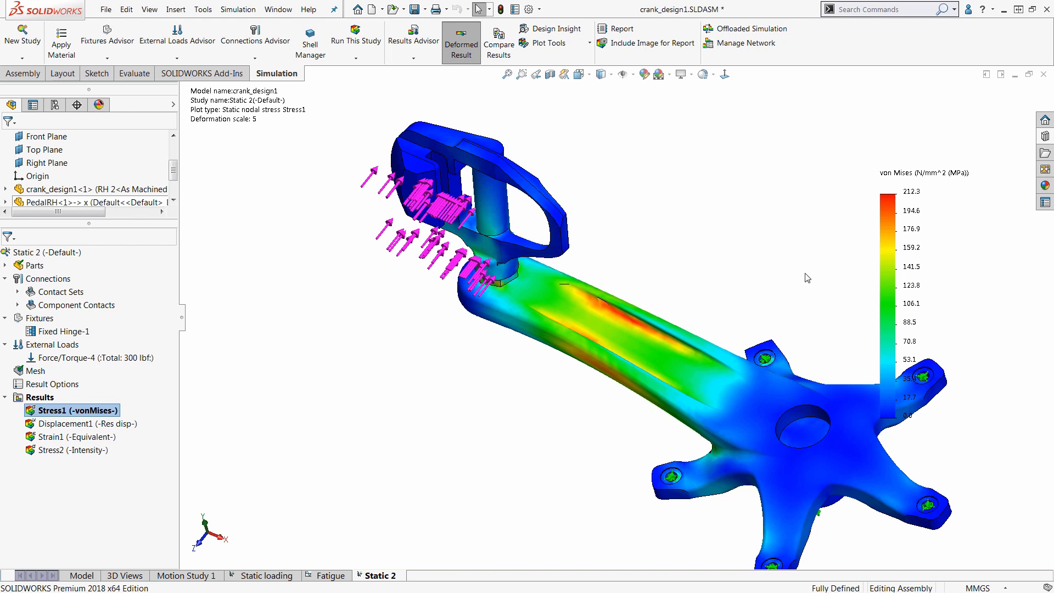
double_click(914, 252)
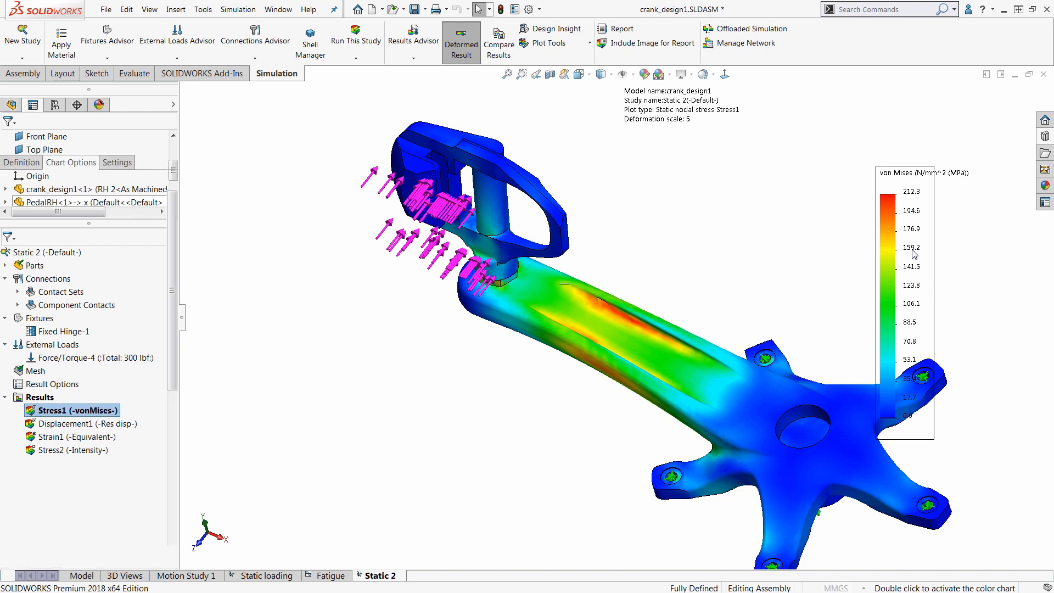
click(69, 218)
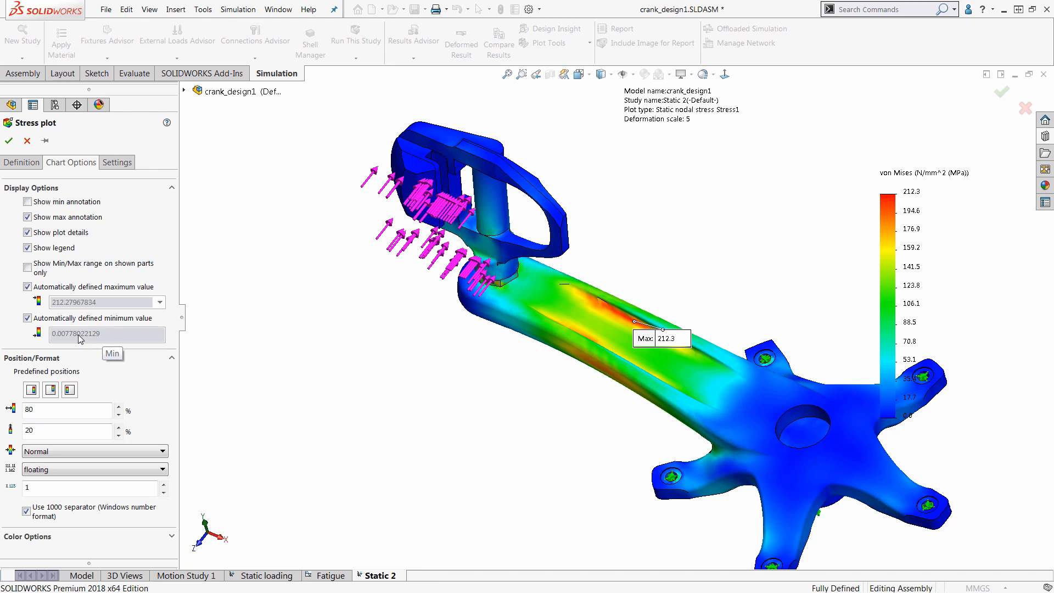
click(24, 165)
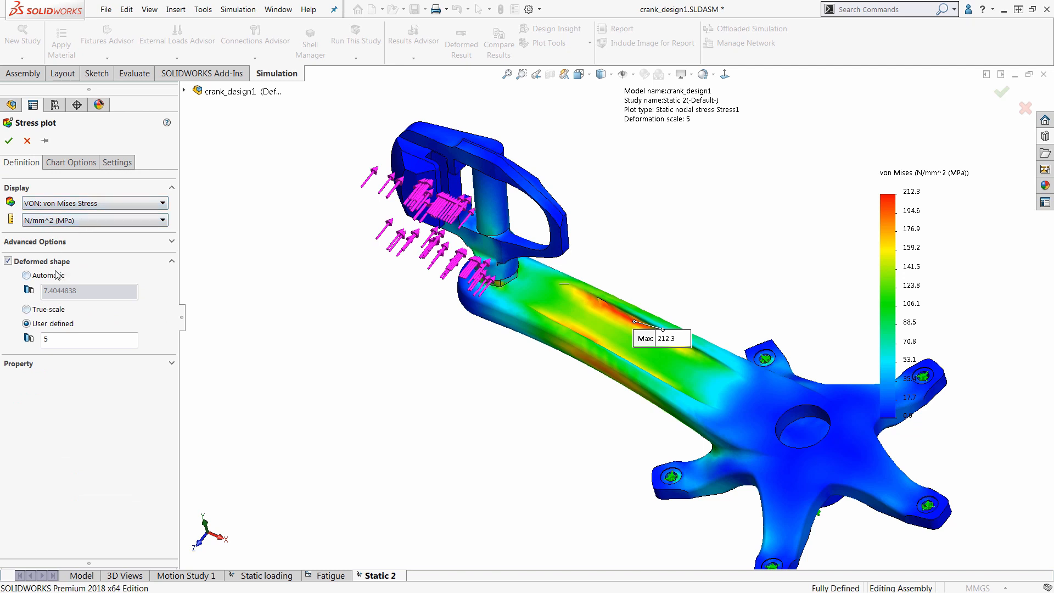
click(75, 165)
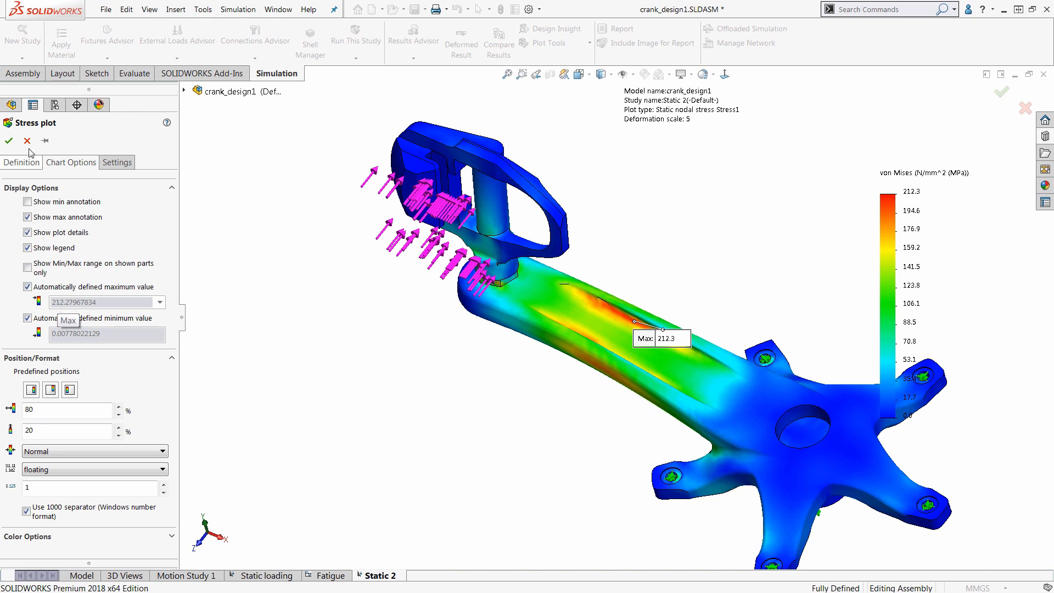
- Try the Mesh boundary option on the Stress1 plot, and discard the plot edits
click(114, 164)
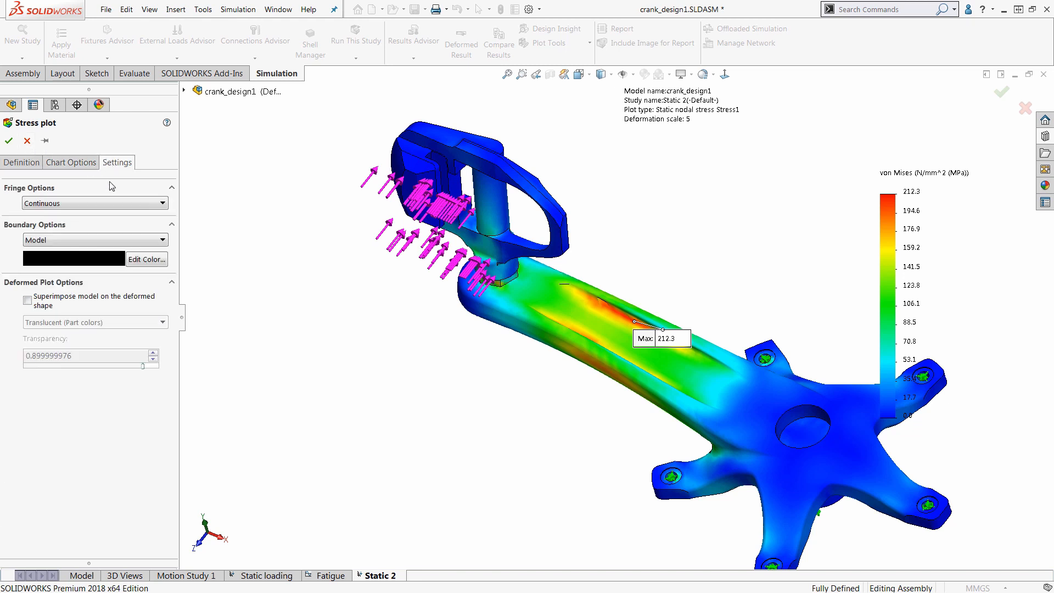
click(101, 240)
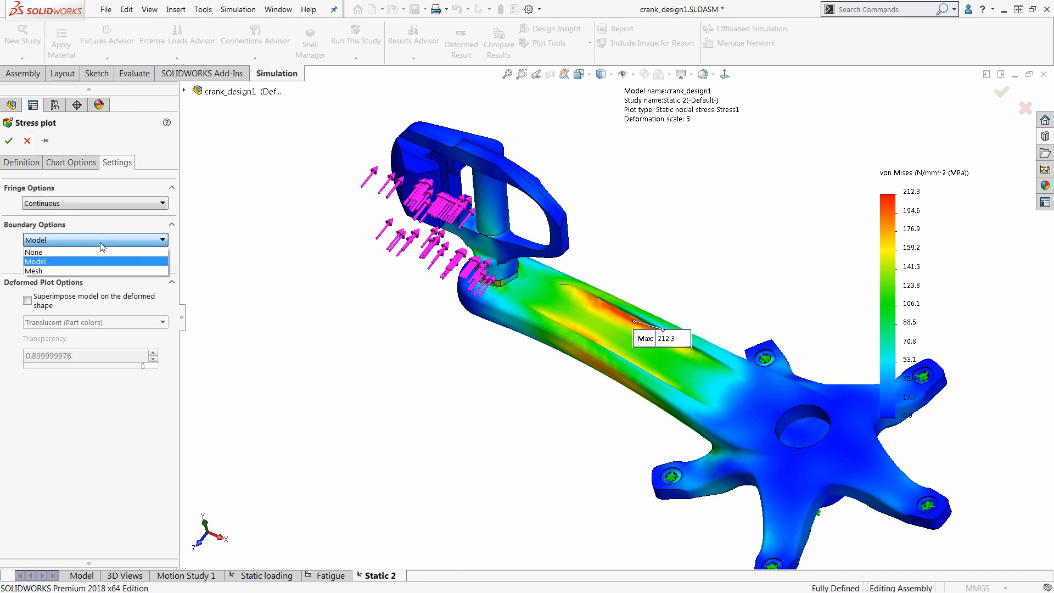
click(85, 268)
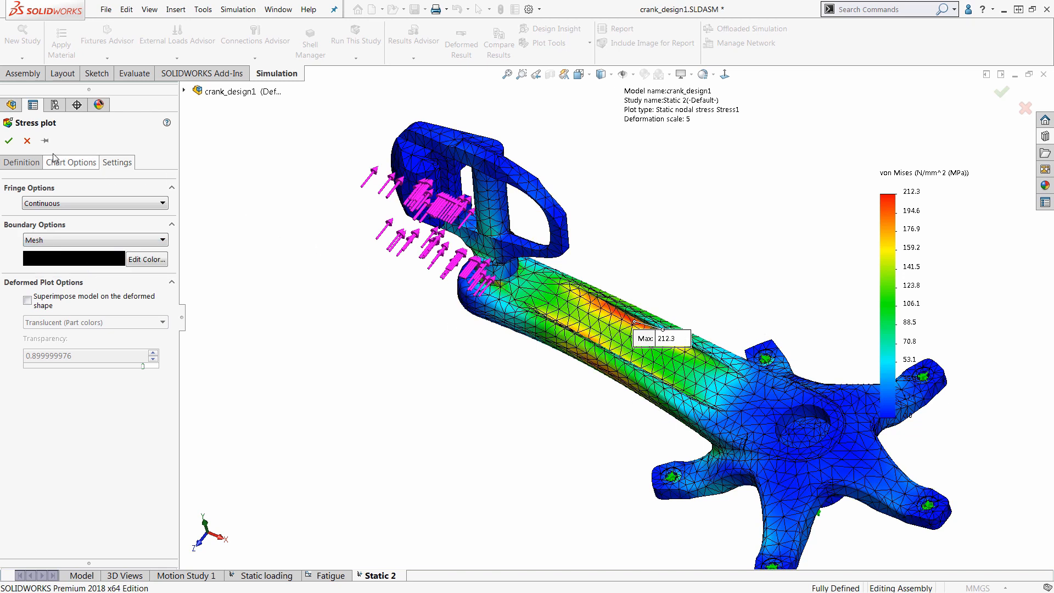
click(27, 141)
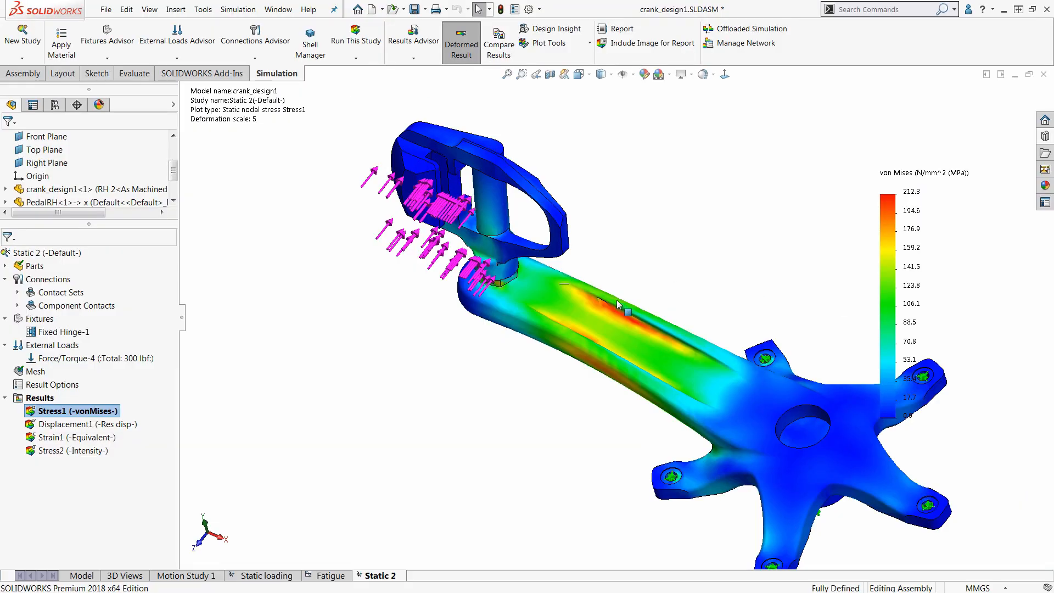
- Create a mesh quality plot with the Mesh display for Static 2, and inspect the meshed crank assembly
right_click(36, 372)
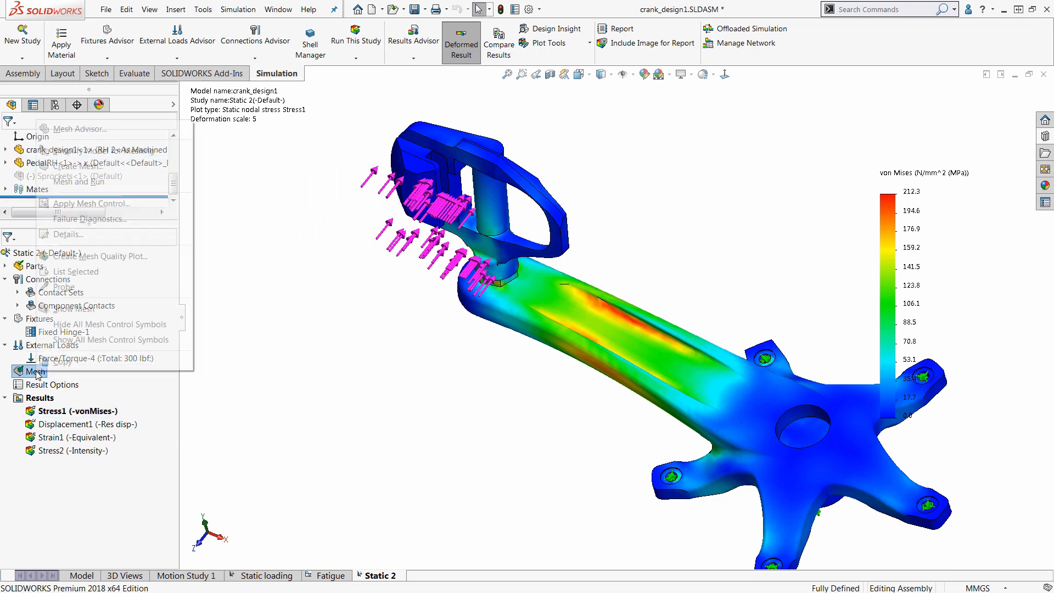
click(86, 257)
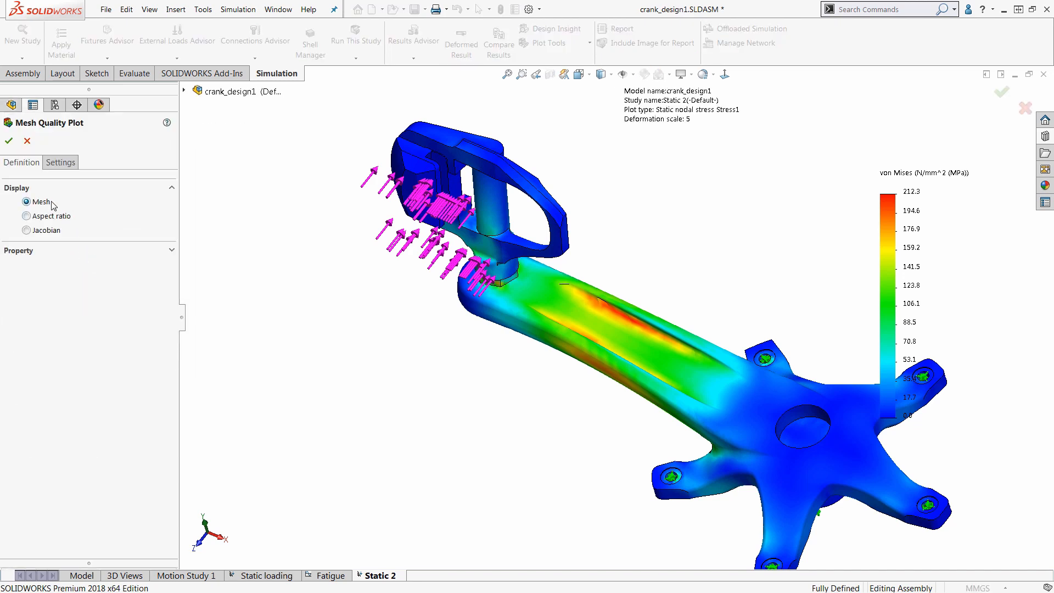
click(9, 141)
scroll(421, 409, up, 2)
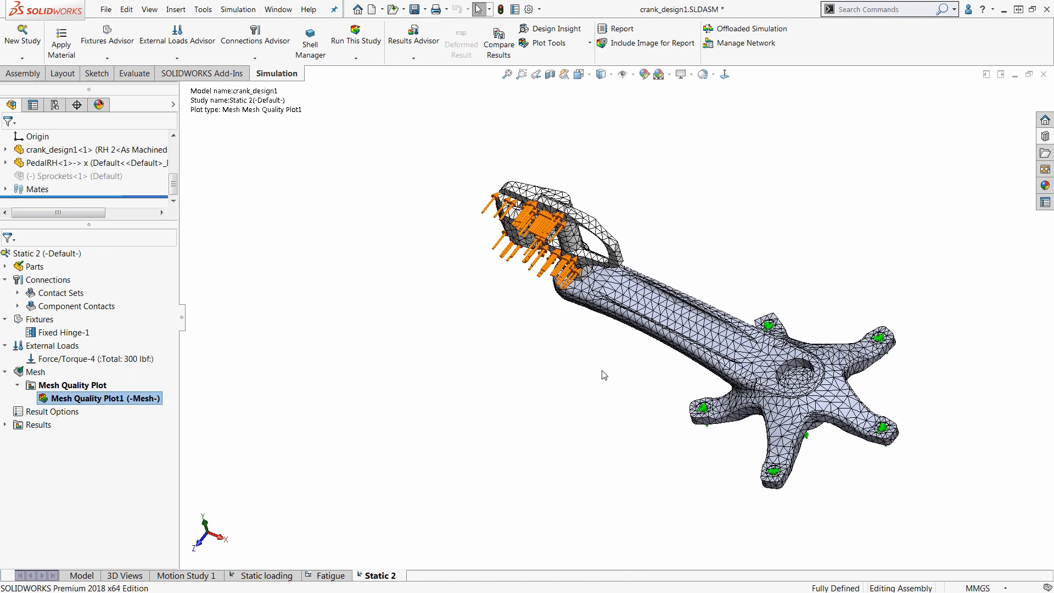
scroll(603, 374, down, 1)
scroll(825, 400, down, 2)
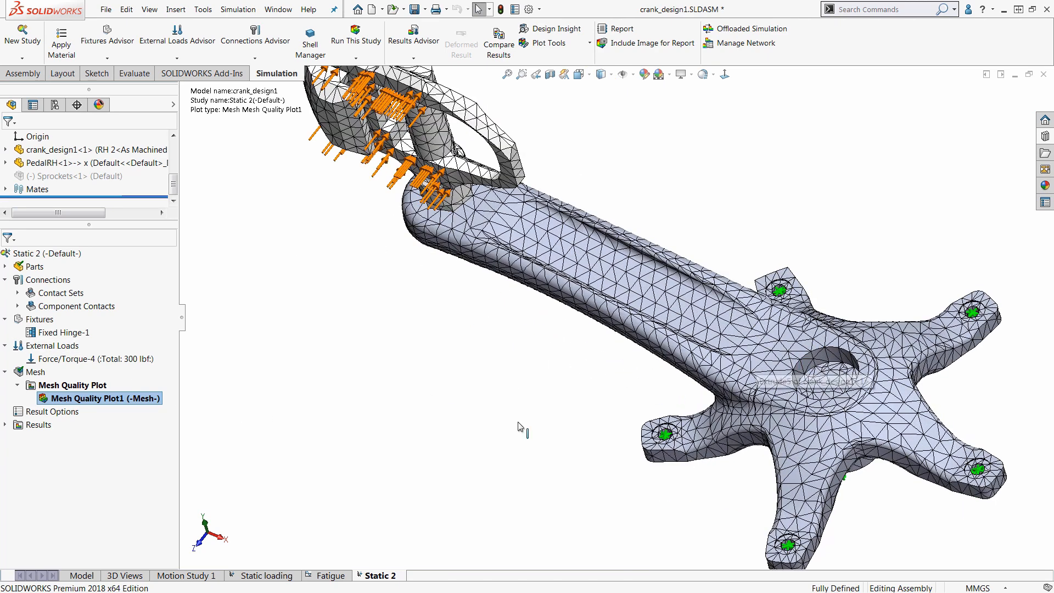
- Section the mesh quality plot along the Front Plane, and offset the section plane about 10 mm
right_click(94, 400)
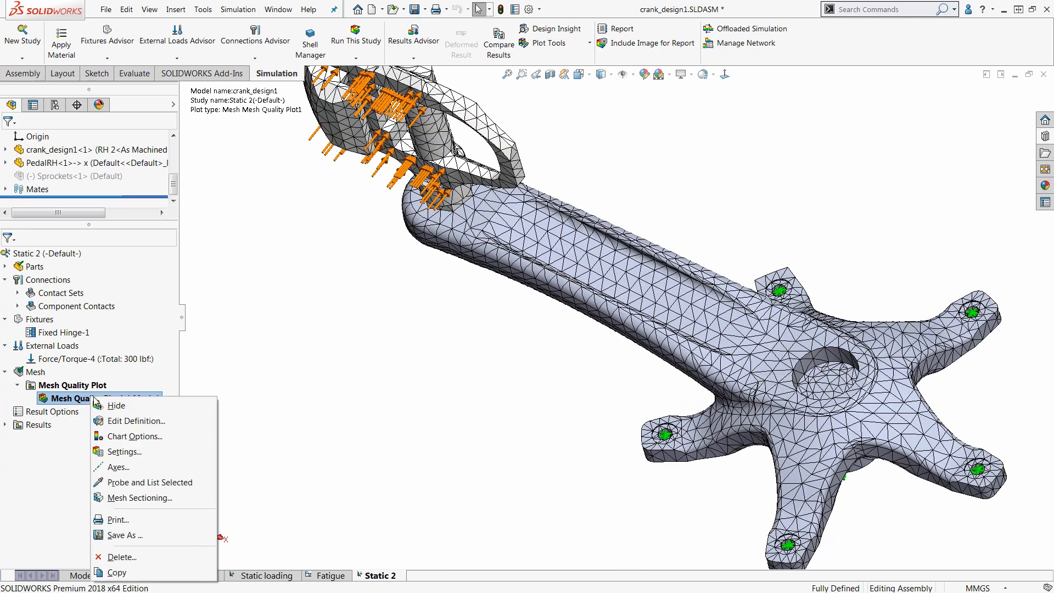
click(156, 501)
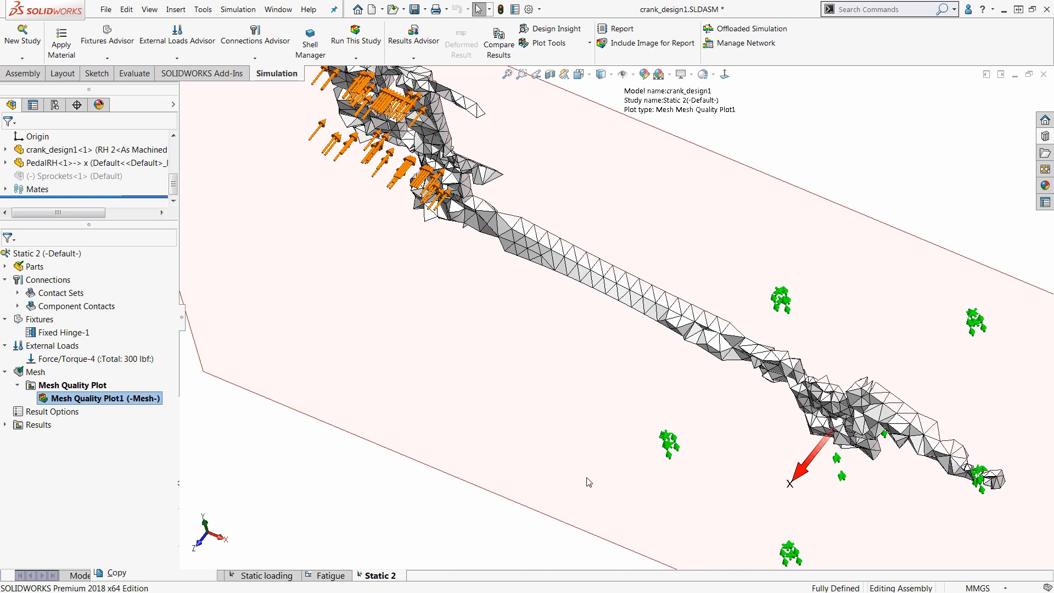
middle_drag(616, 441, 731, 462)
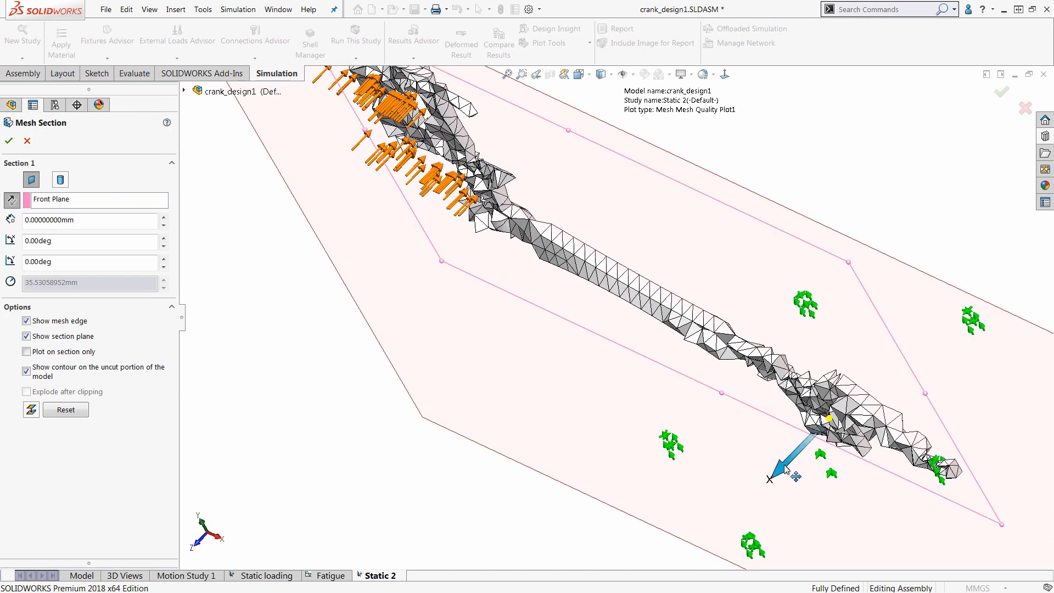
drag(796, 476, 779, 492)
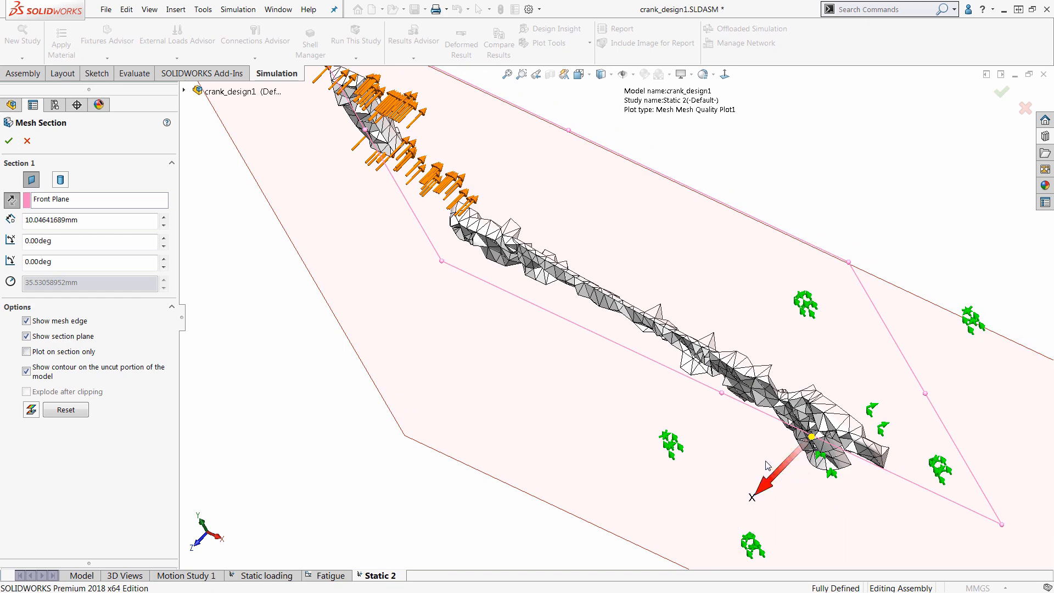
- Inspect the elements inside the sectioned crank arm, and exit the mesh section without keeping it
scroll(774, 478, down, 5)
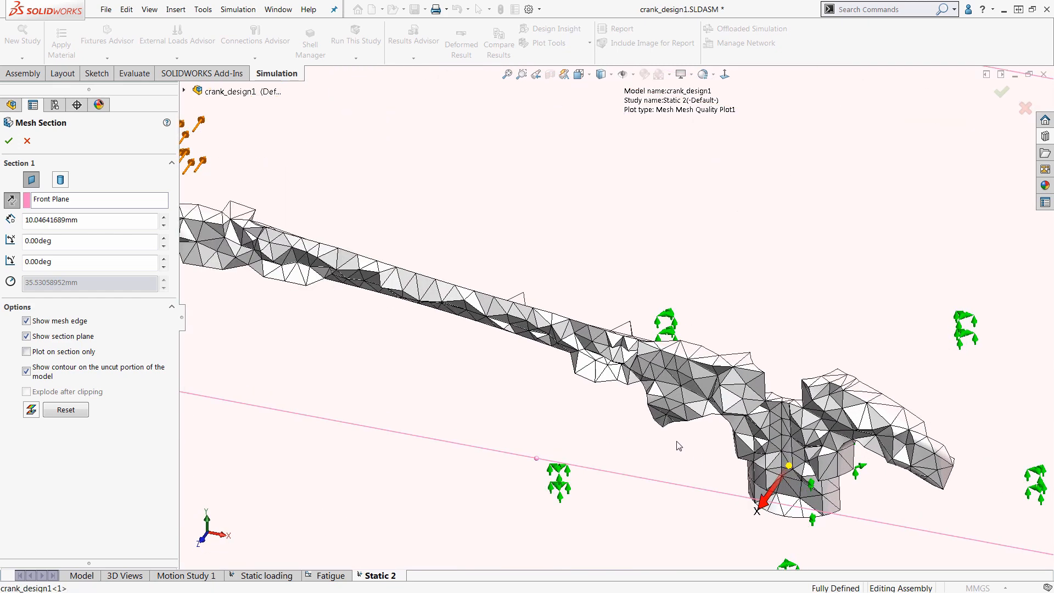
middle_drag(439, 358, 491, 297)
scroll(430, 305, down, 4)
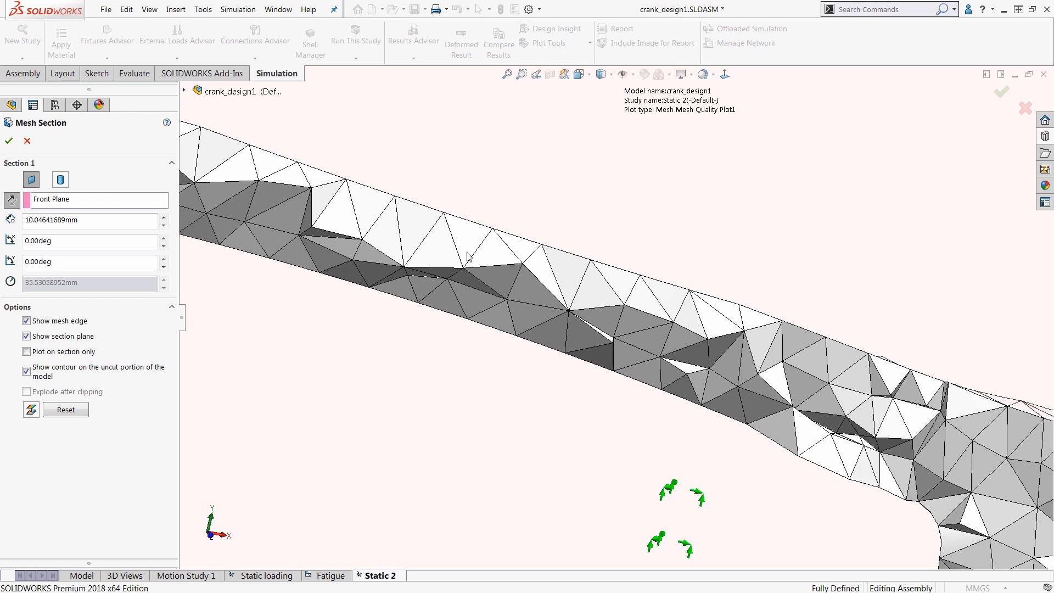
mouse_move(572, 313)
middle_down()
mouse_move(571, 335)
mouse_move(555, 266)
mouse_move(605, 205)
mouse_move(594, 283)
mouse_move(574, 305)
middle_up()
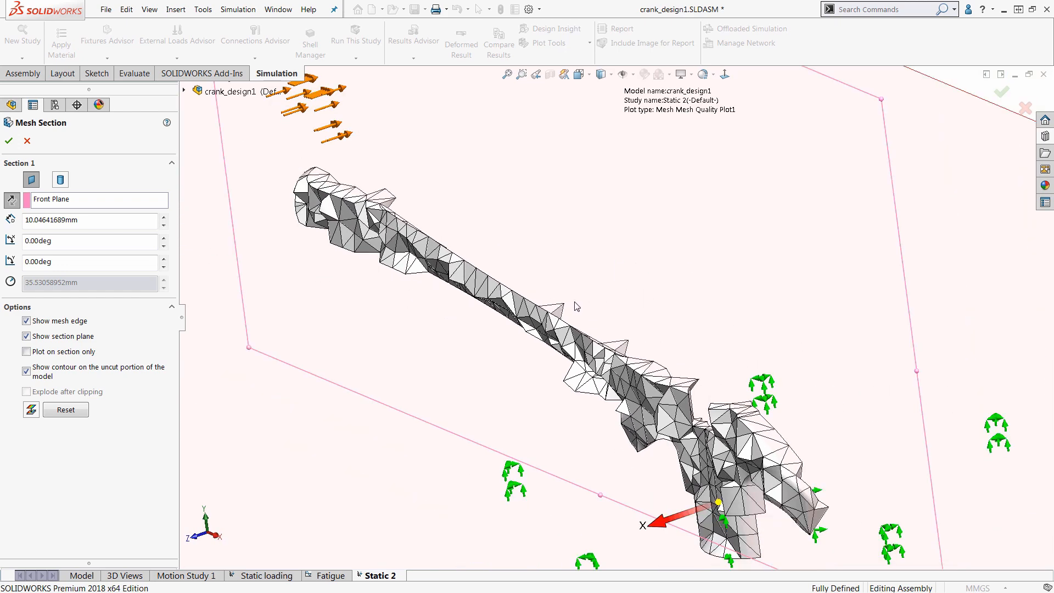
click(28, 141)
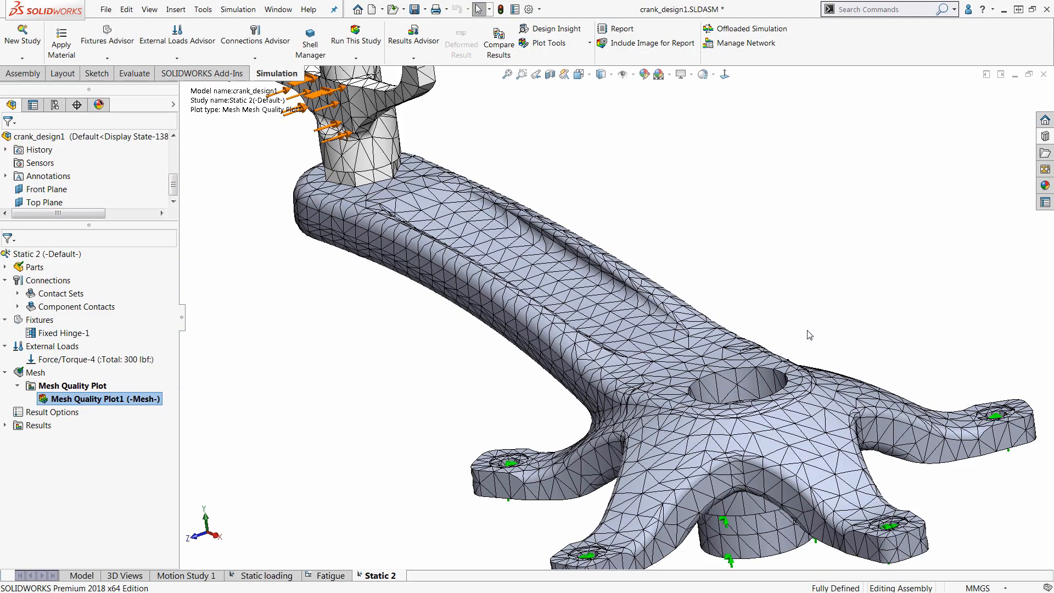
- Hide the mesh quality plot, view the Displacement1 result, and bring back the Stress1 von Mises plot of the whole assembly
right_click(124, 400)
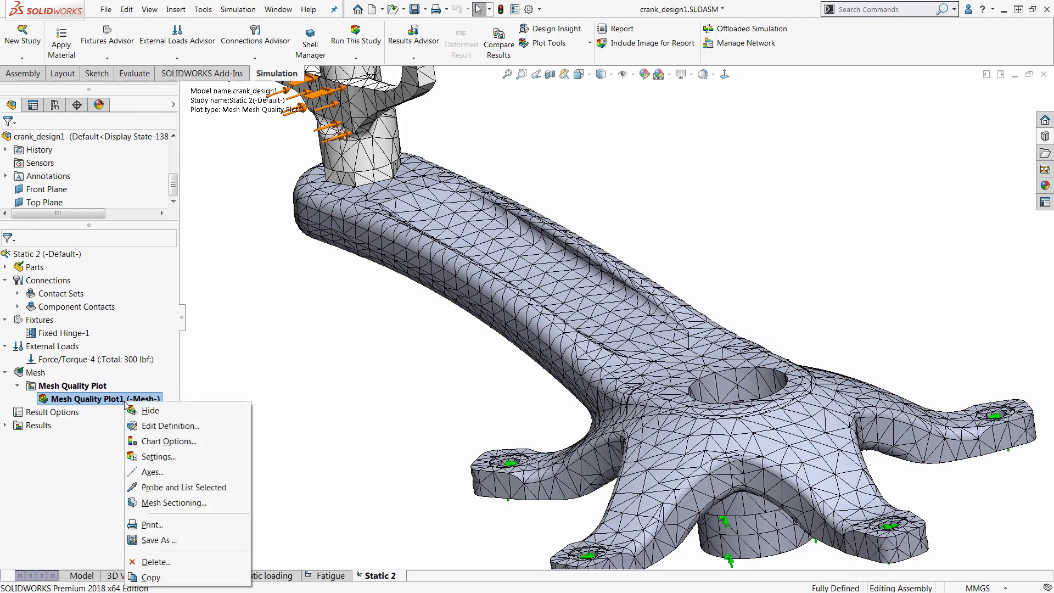
click(165, 412)
click(6, 425)
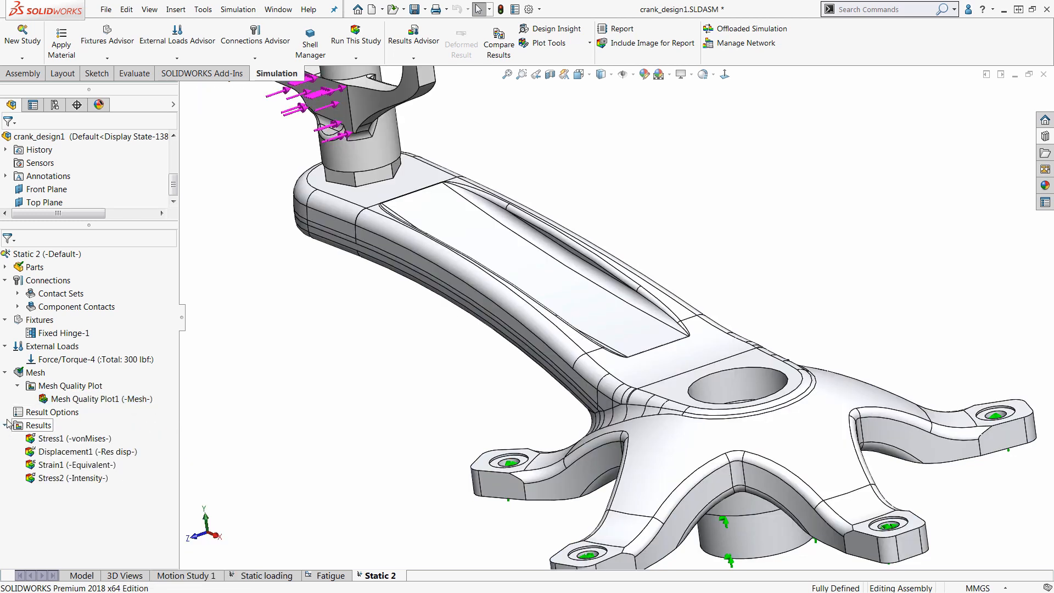
double_click(89, 453)
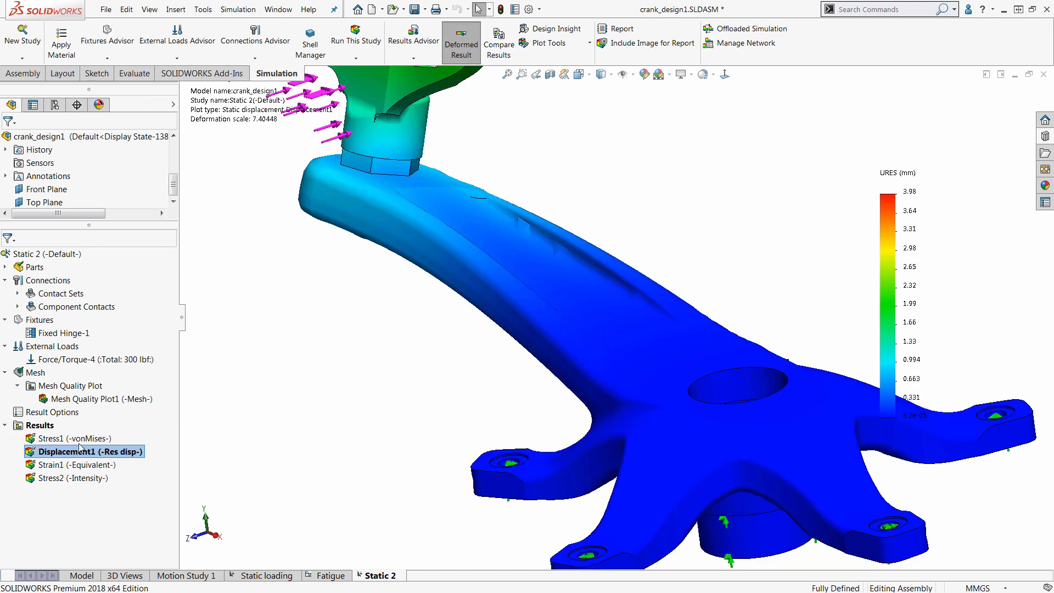
double_click(77, 439)
scroll(396, 340, up, 4)
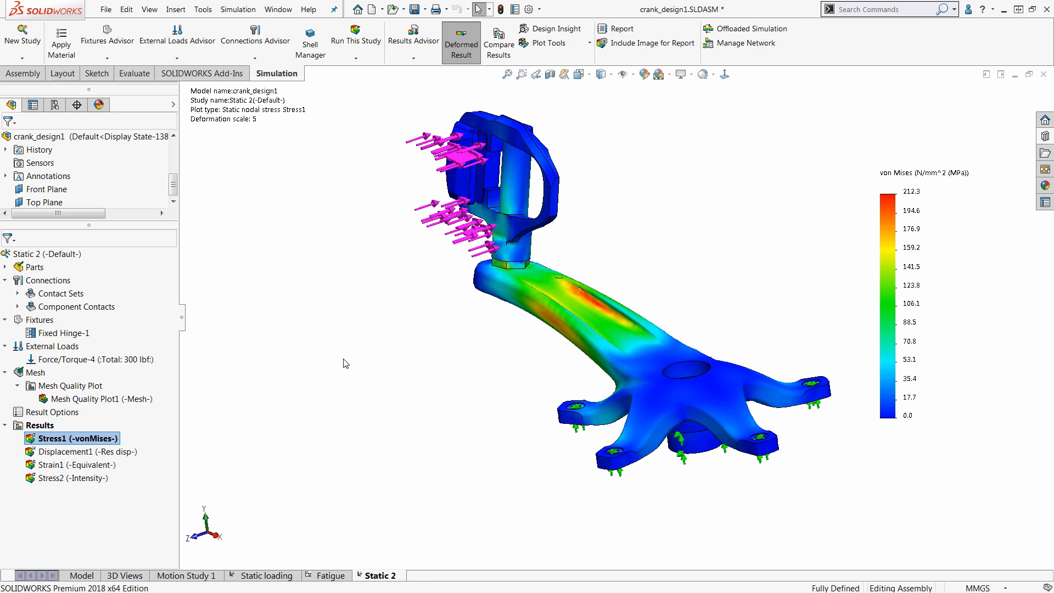
- Section clip the Stress1 von Mises plot along the Front Plane, and inspect the stress inside the cut crank arm
right_click(109, 438)
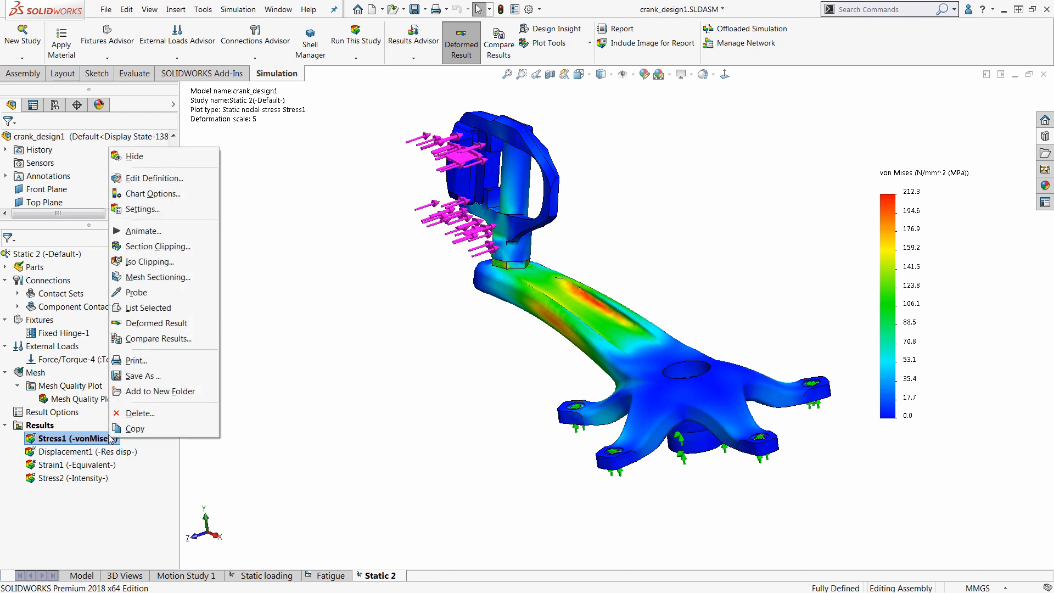
click(183, 247)
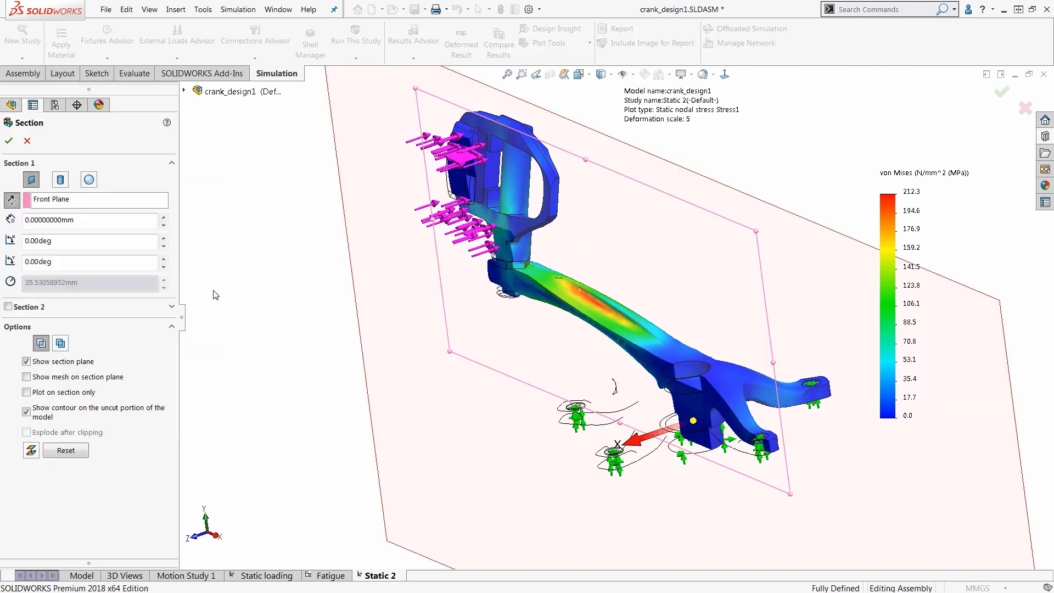
click(126, 199)
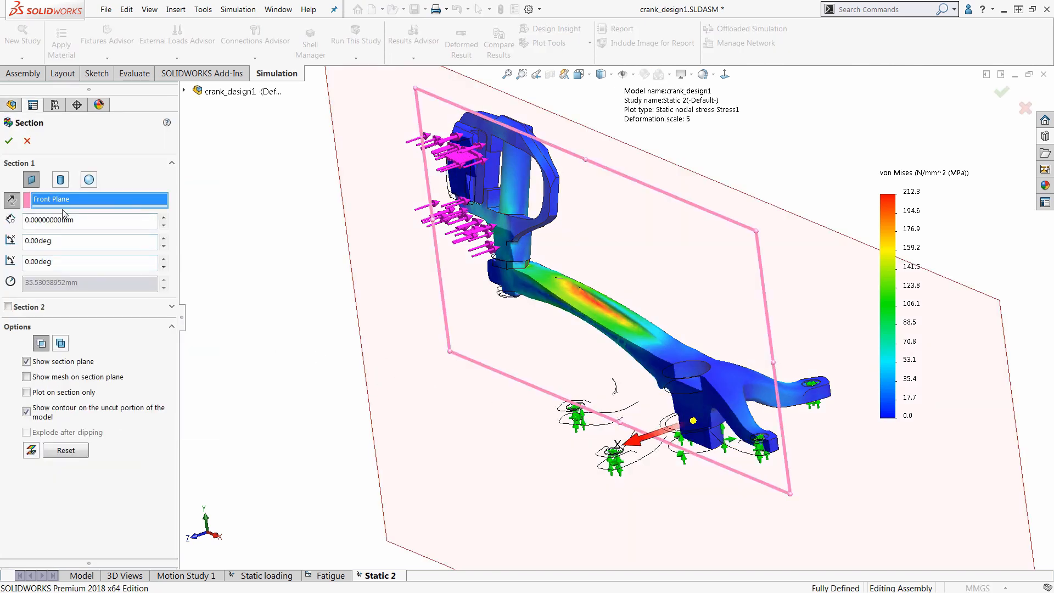
middle_drag(558, 367, 589, 334)
scroll(556, 320, down, 8)
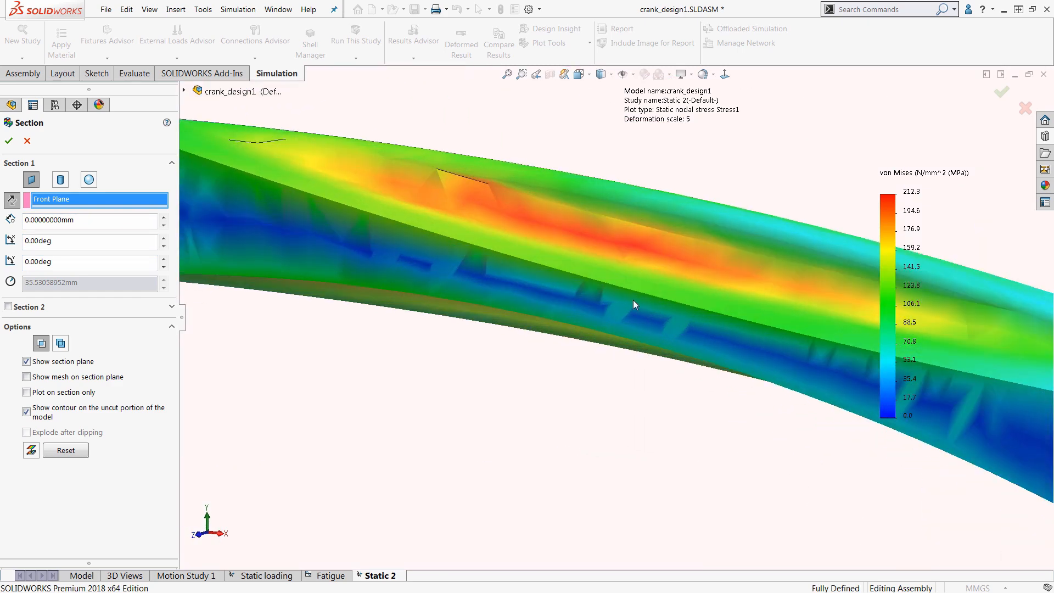
scroll(607, 379, up, 5)
middle_drag(619, 392, 572, 427)
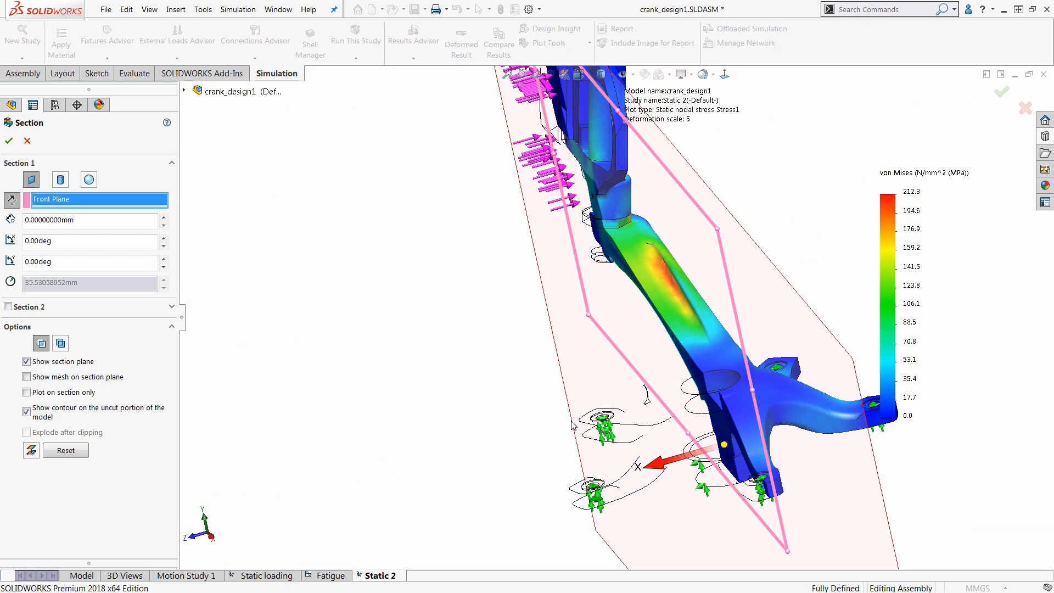
click(9, 142)
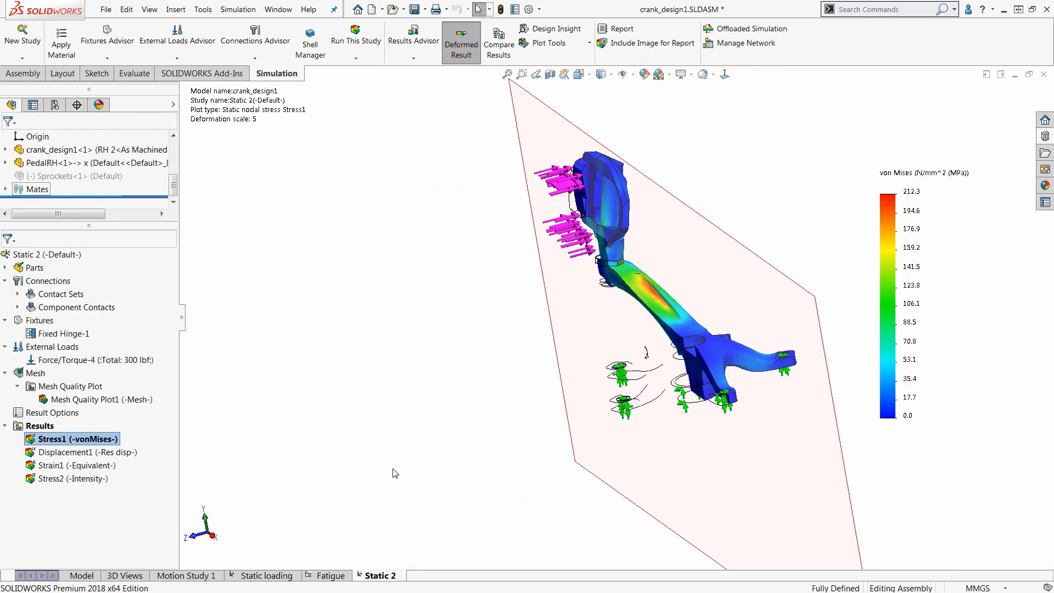
- Turn off the section clipping on the Stress1 plot to show the whole crank assembly
right_click(88, 440)
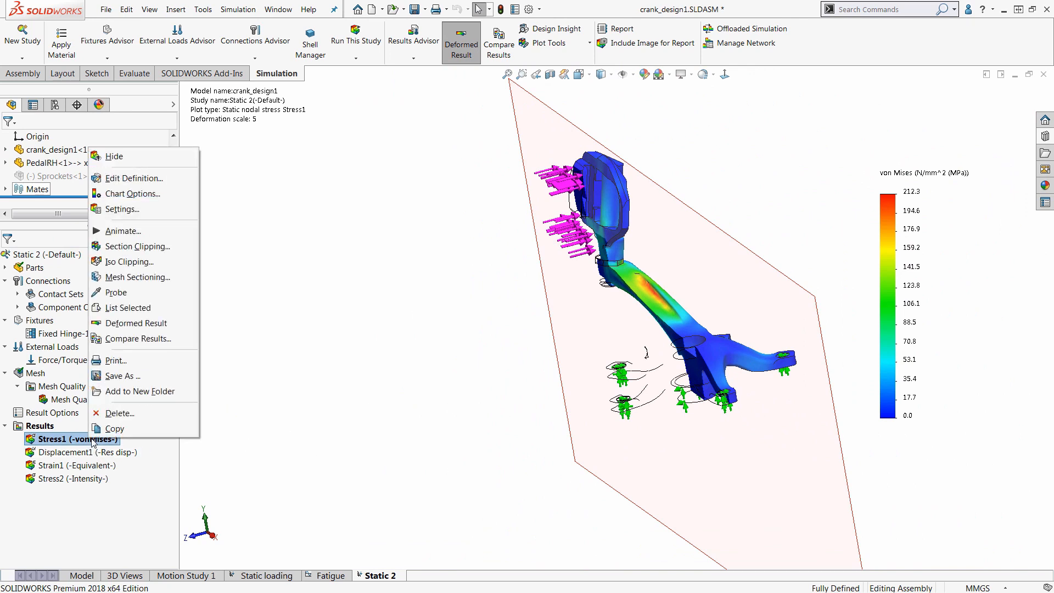
click(137, 246)
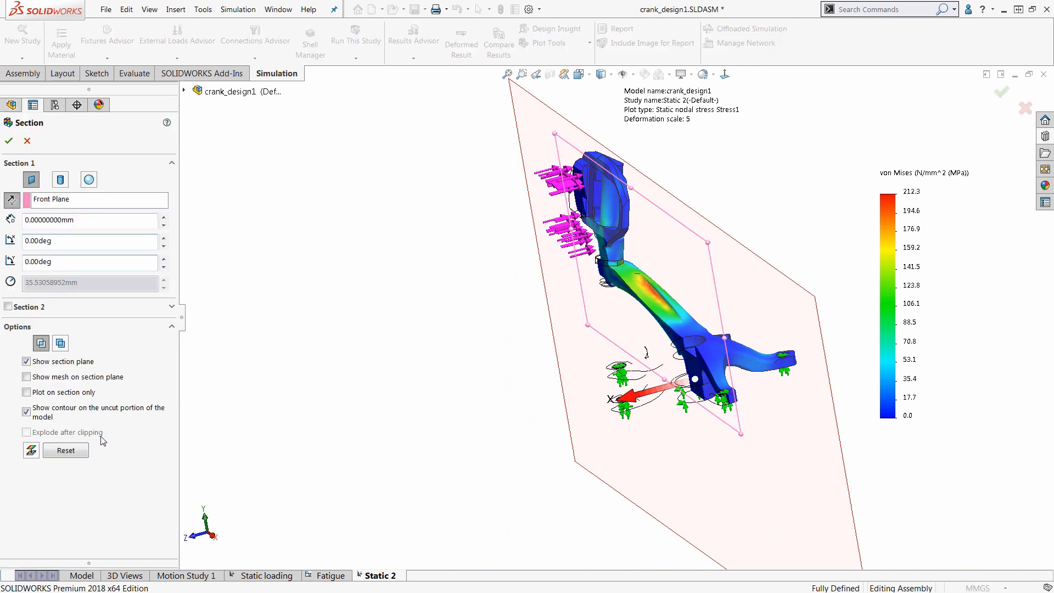
click(30, 450)
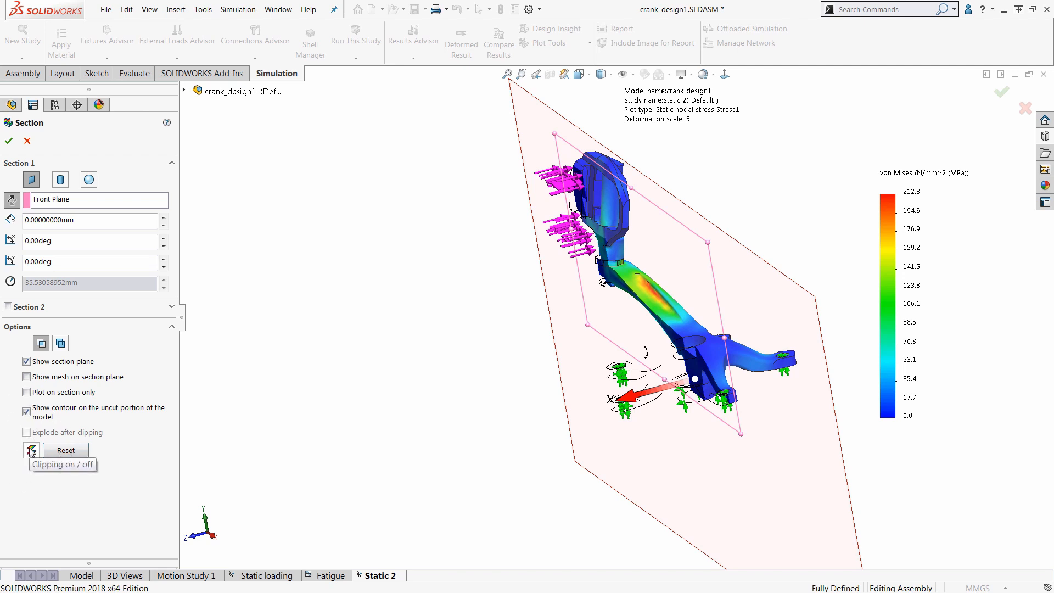
click(30, 450)
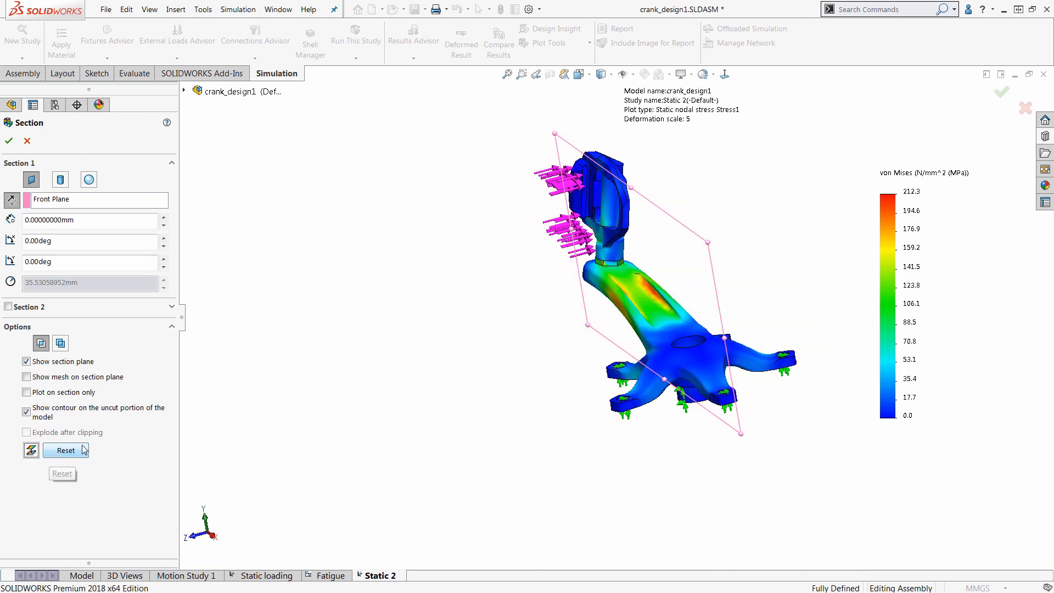
click(9, 141)
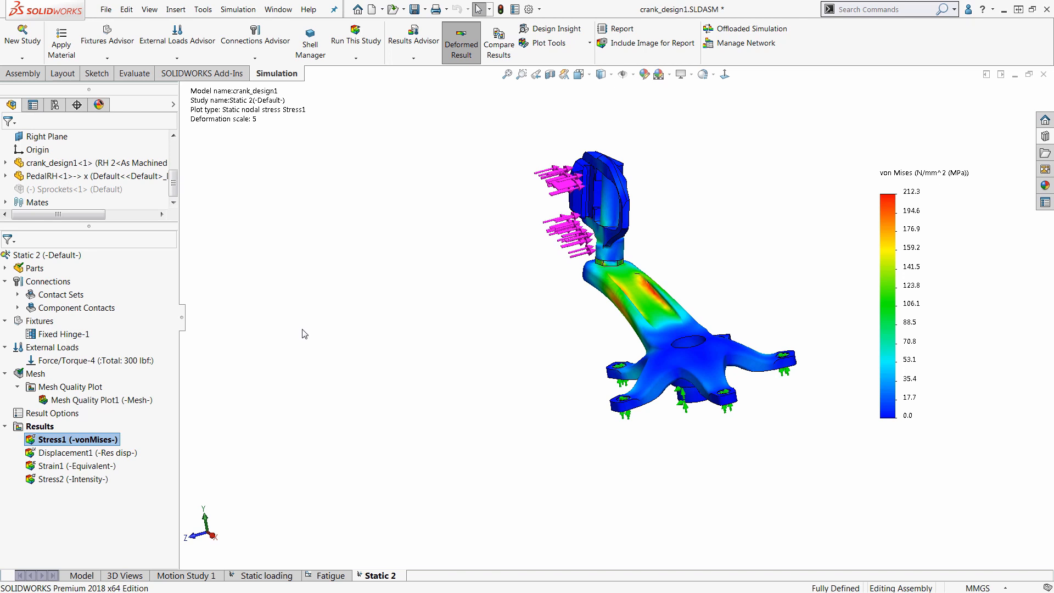
- Try iso clipping on the Stress1 plot with the iso value raised to about 133.7 N/mm^2, and exit without keeping it
right_click(97, 441)
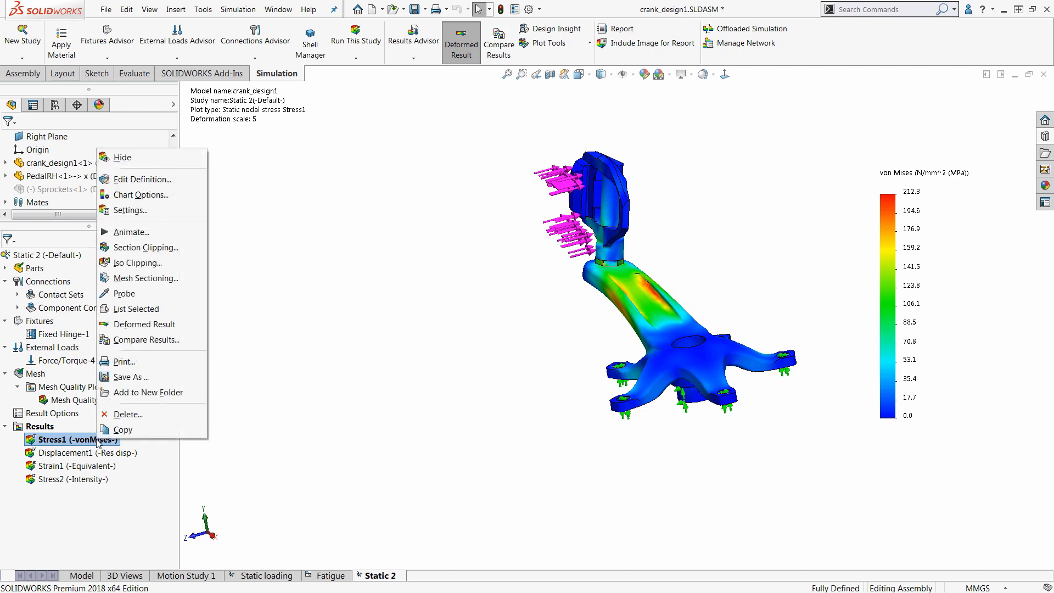
click(174, 267)
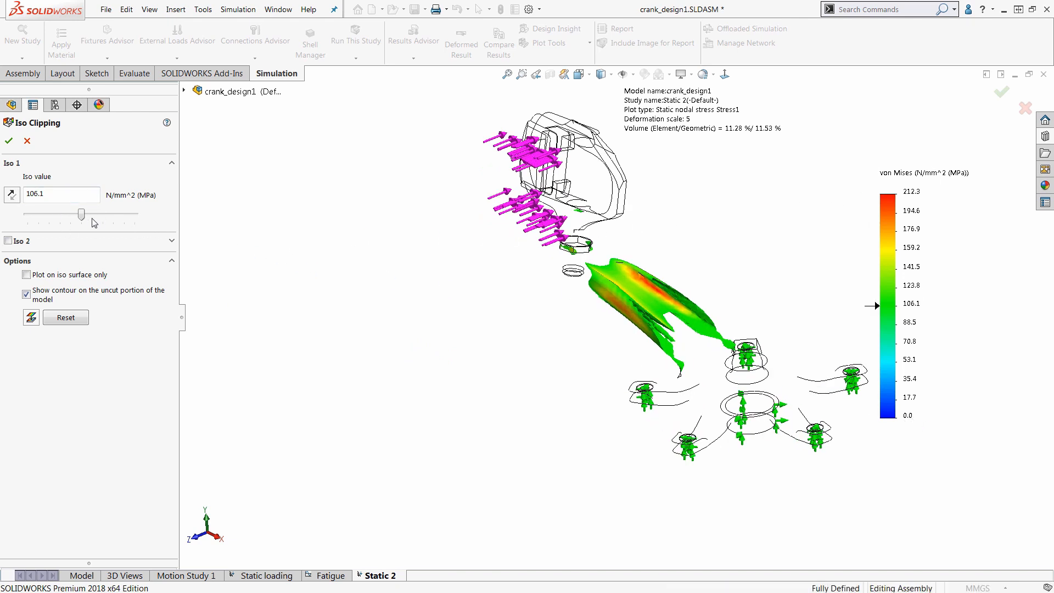
mouse_move(81, 215)
mouse_down()
mouse_move(117, 214)
mouse_move(47, 215)
mouse_move(94, 215)
mouse_up()
scroll(653, 295, down, 3)
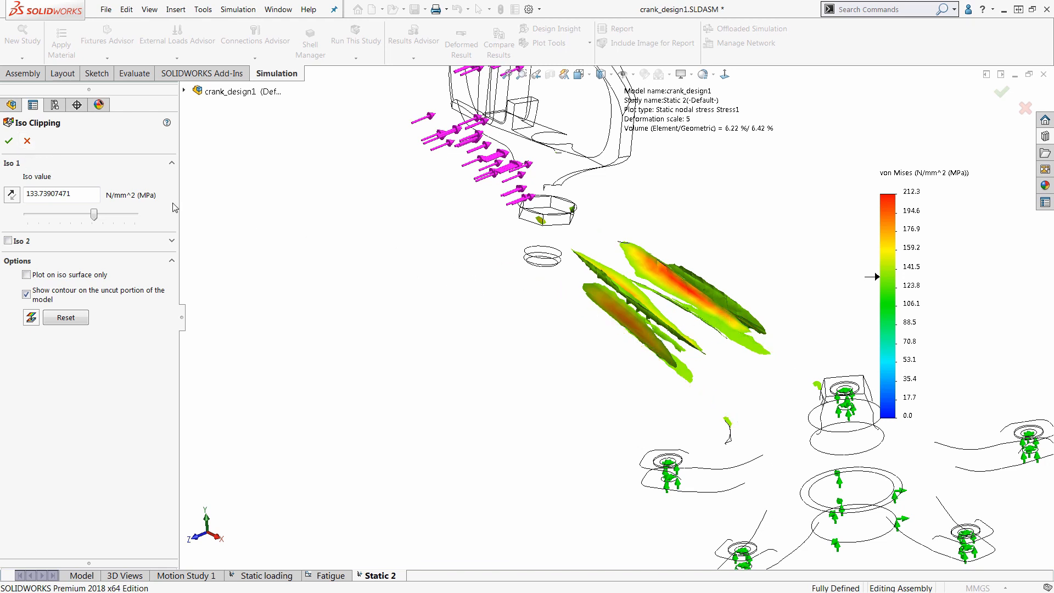
click(26, 142)
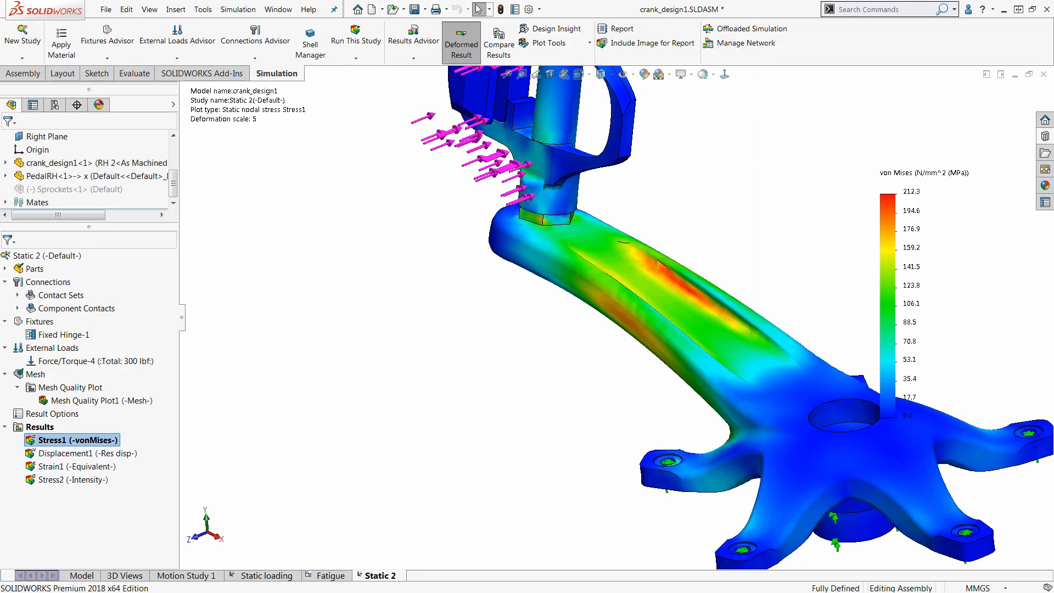
key(f)
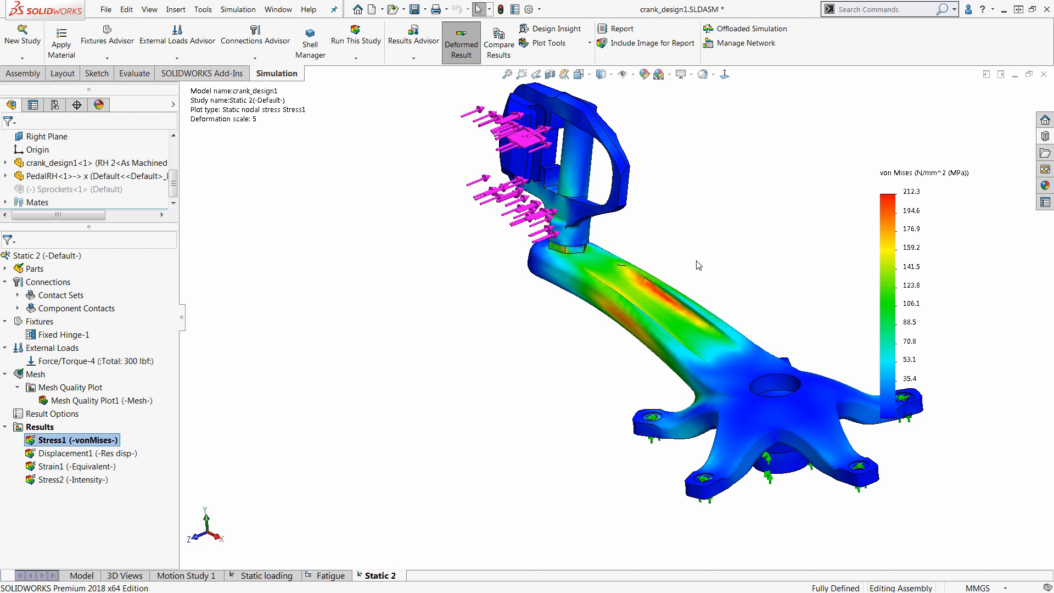
- Review the report options for Static 2, and leave them without publishing a report
click(629, 33)
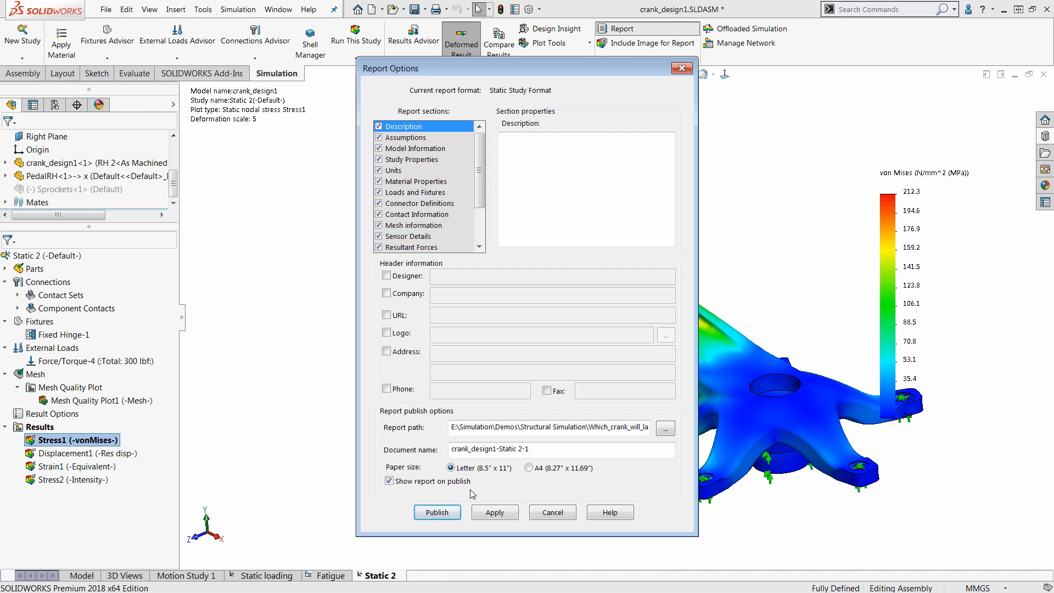
click(552, 513)
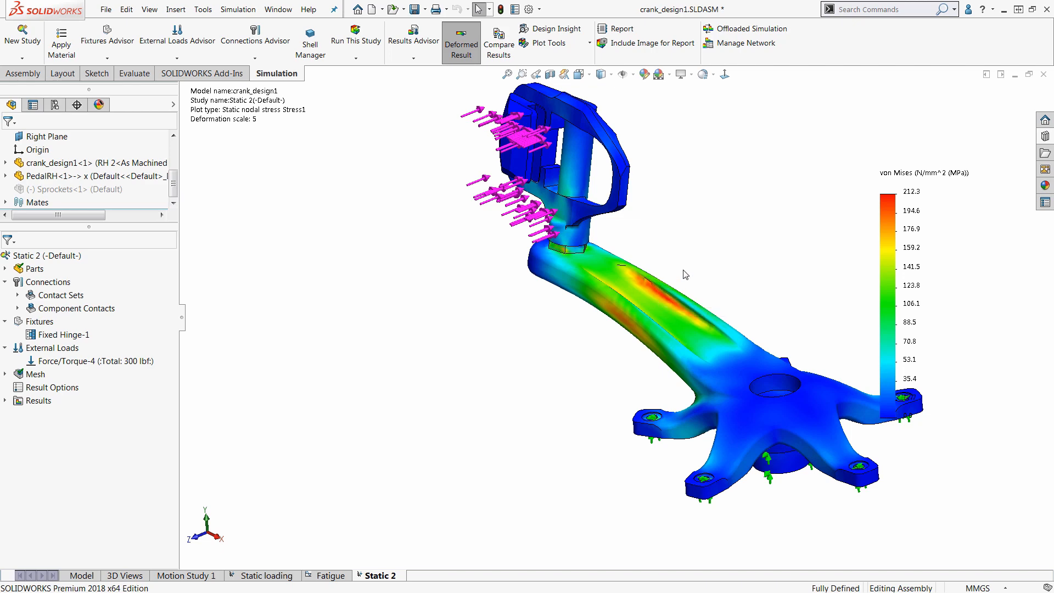
- Start a Design Insight plot for the crank assembly, and raise its load level close to All
click(547, 30)
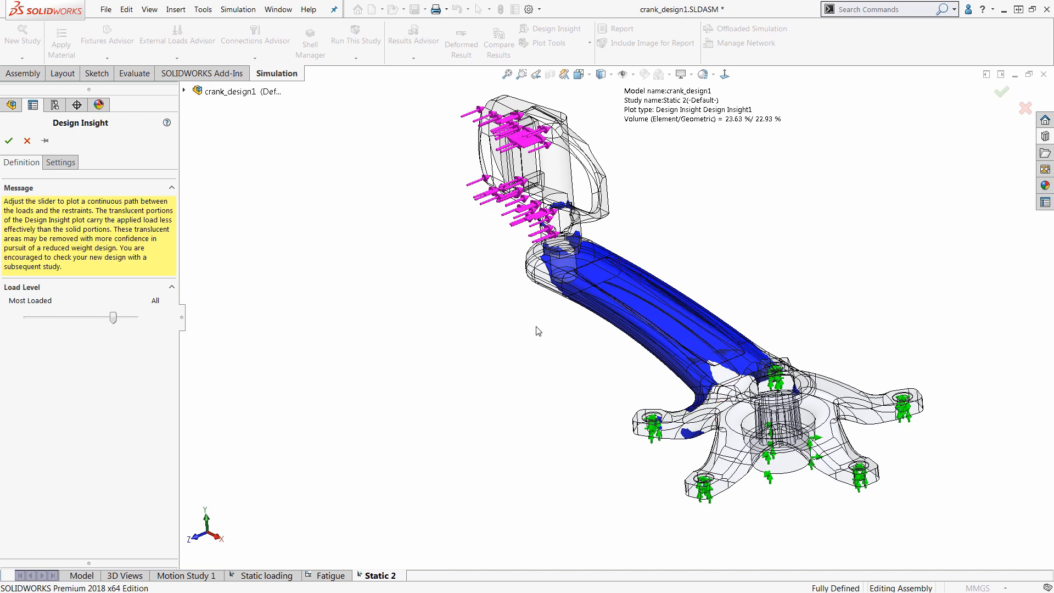
middle_drag(583, 364, 622, 343)
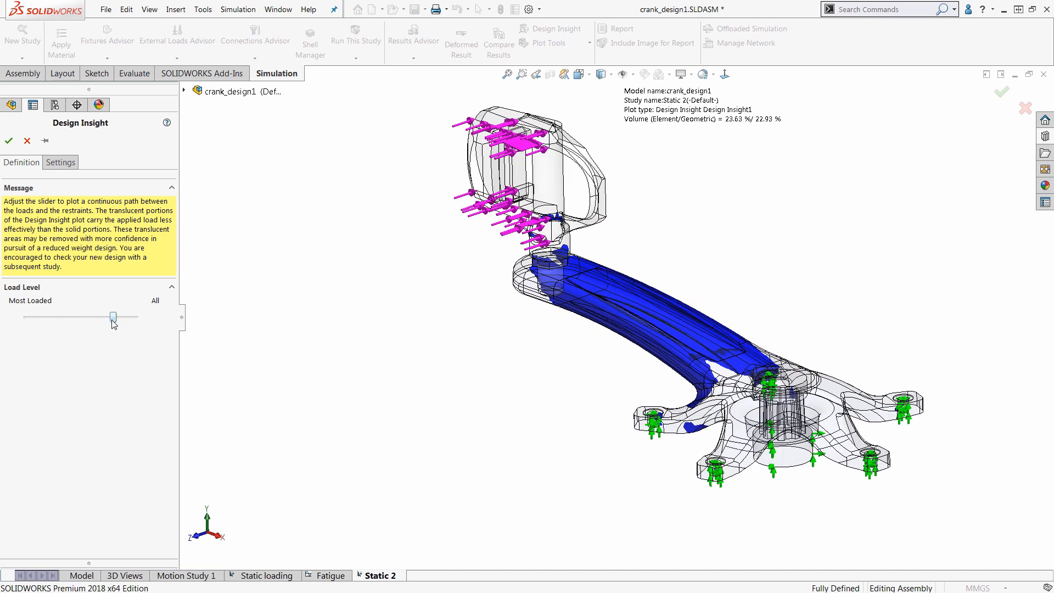
drag(68, 322, 132, 324)
- Inspect the load paths through the crank arm and the spider arms, and discard the Design Insight plot
middle_drag(509, 394, 700, 456)
scroll(704, 418, down, 4)
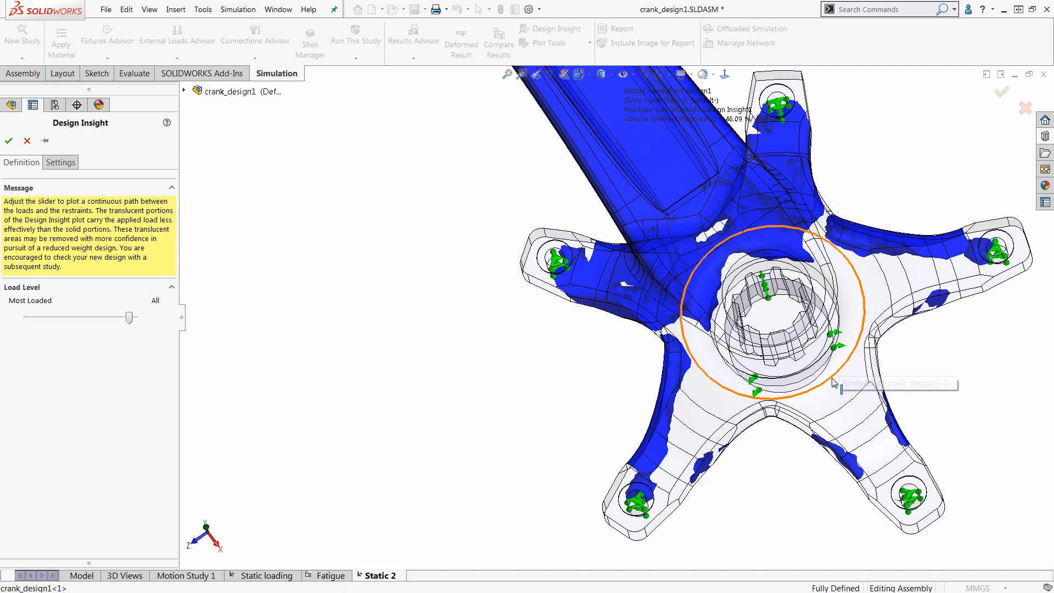
scroll(839, 363, up, 3)
scroll(771, 347, up, 3)
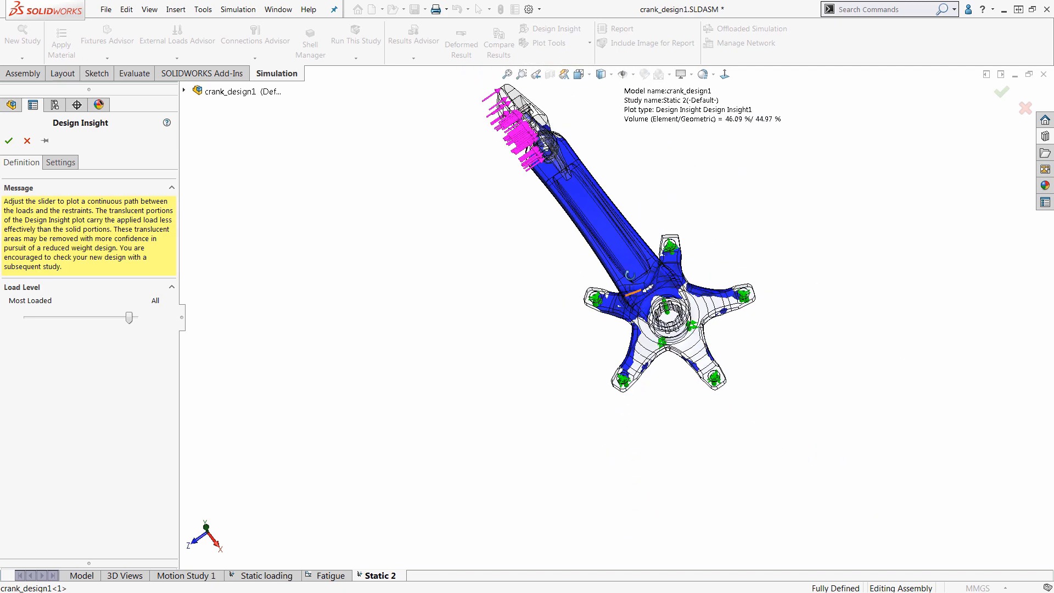
middle_drag(632, 299, 634, 205)
scroll(487, 149, down, 3)
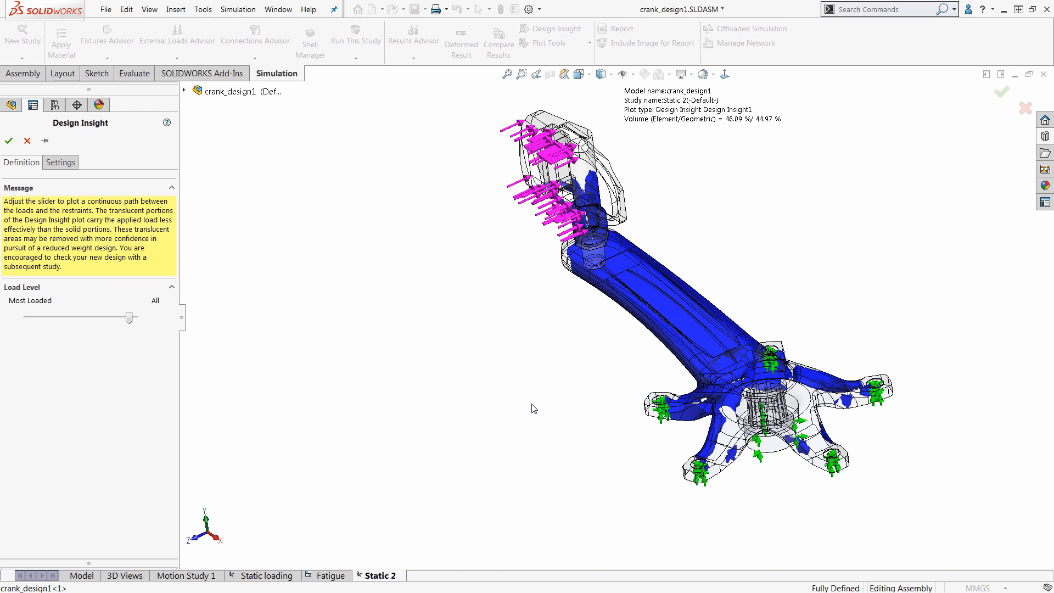
click(27, 142)
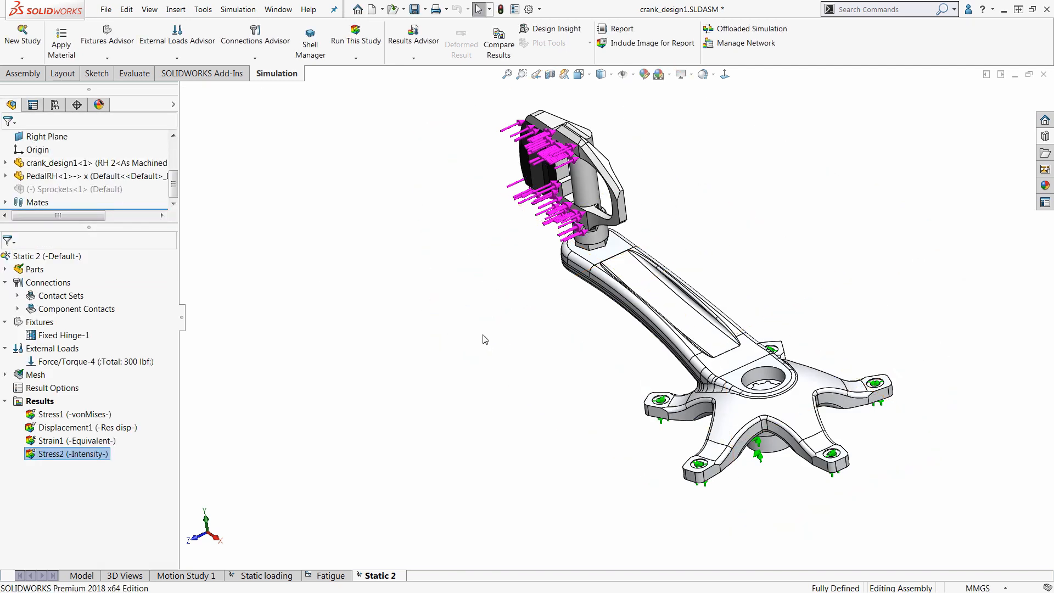
- Switch to the Insert and Pull study of the Sideclip2_2D-D3013SWK part, and select its Symmetry-1 fixture
key(ctrl+Tab)
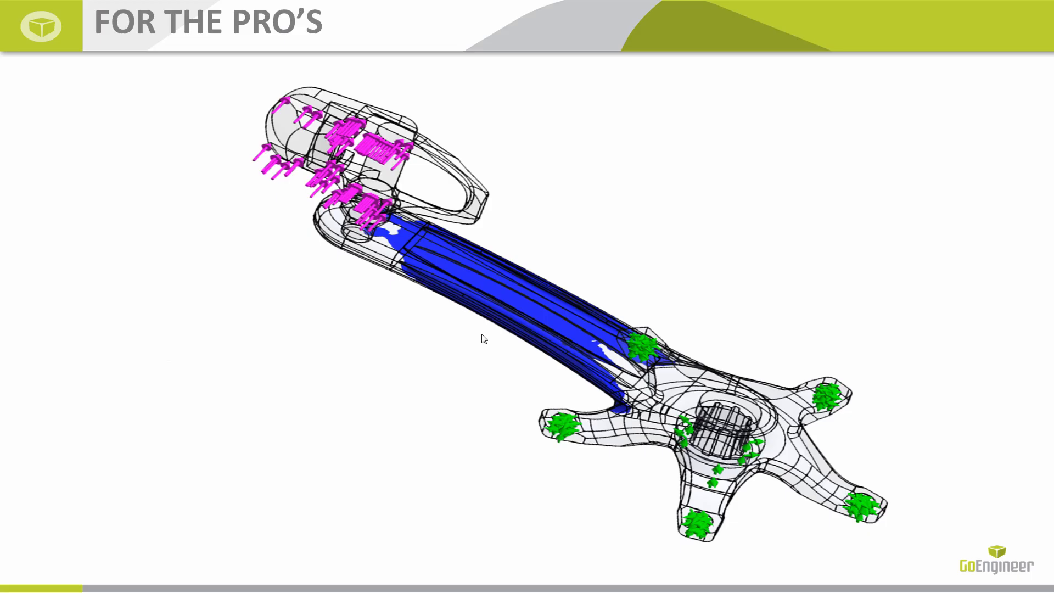
click(482, 335)
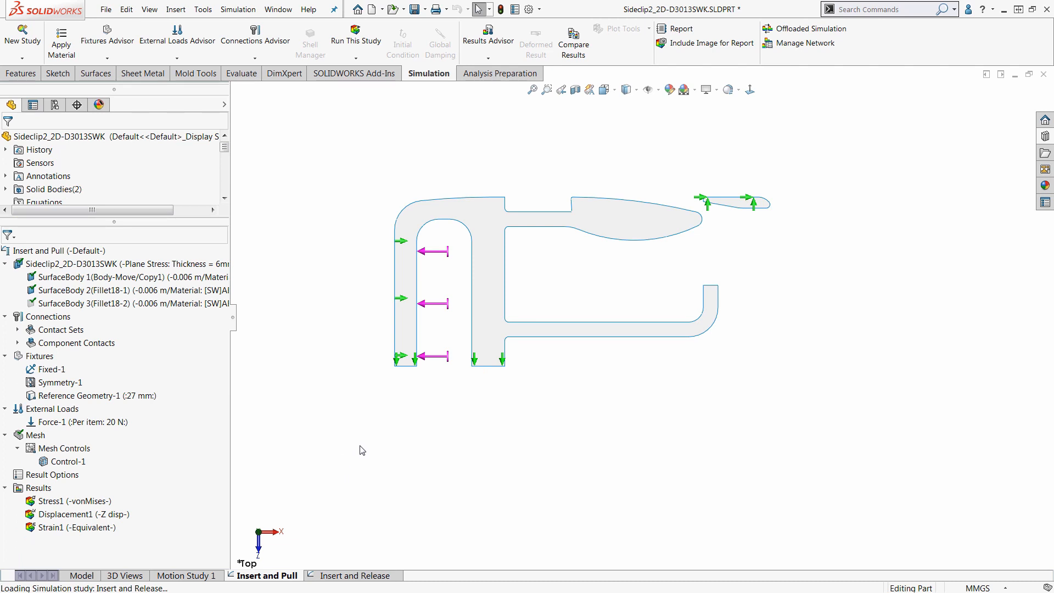
click(55, 383)
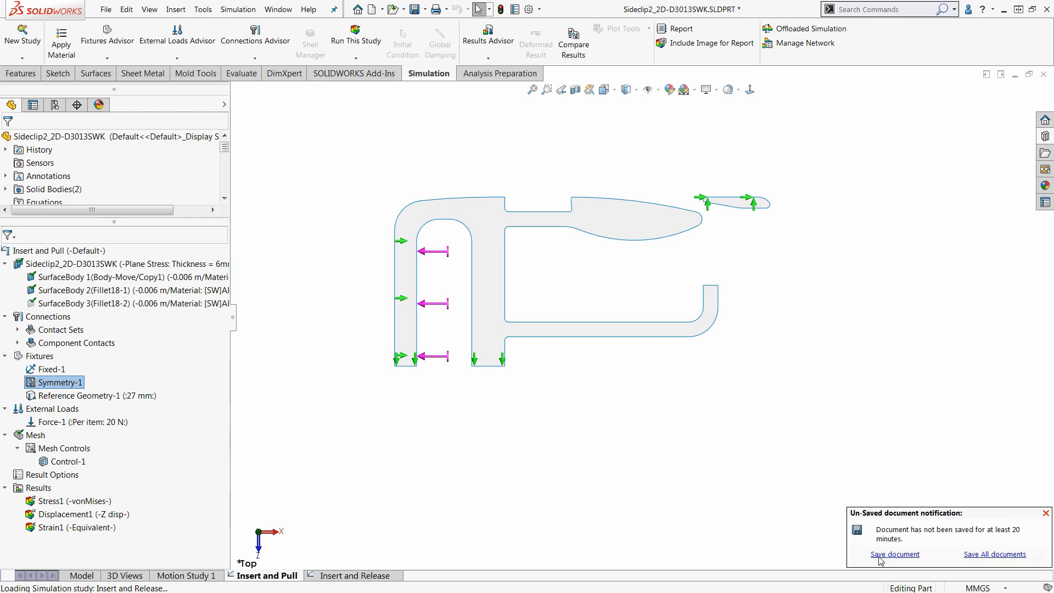
click(1046, 513)
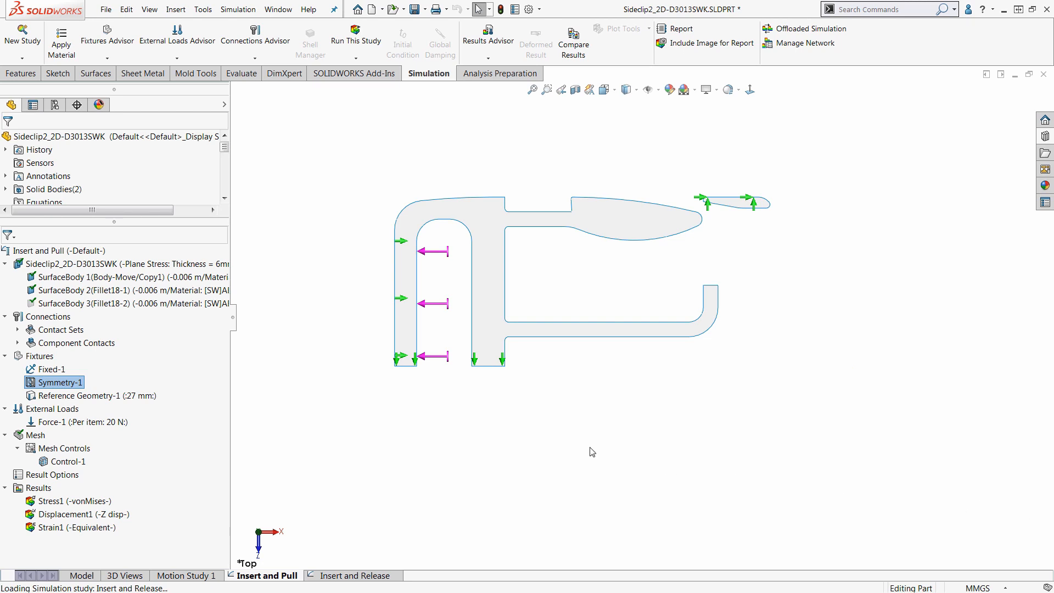
- Display the Stress1 von Mises plot of the Insert and Pull study with the whole side clip in view
double_click(64, 502)
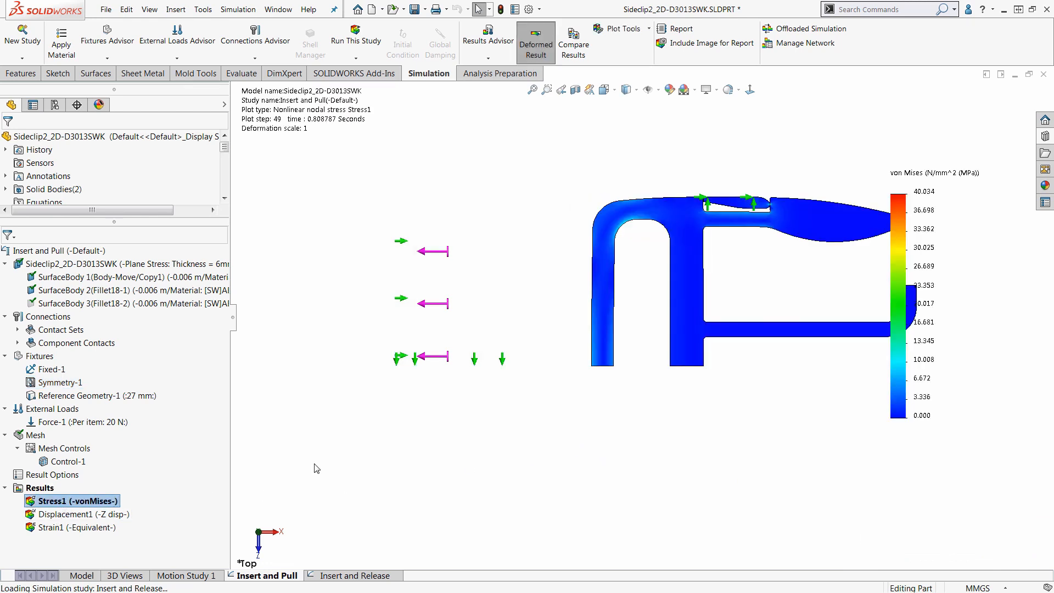
scroll(681, 288, down, 1)
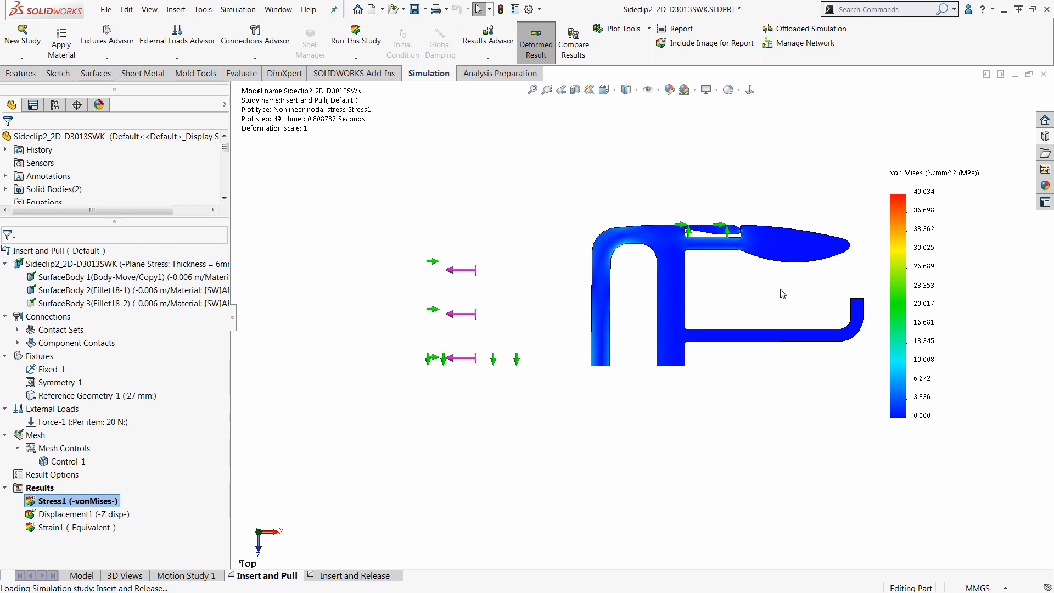
scroll(781, 299, down, 3)
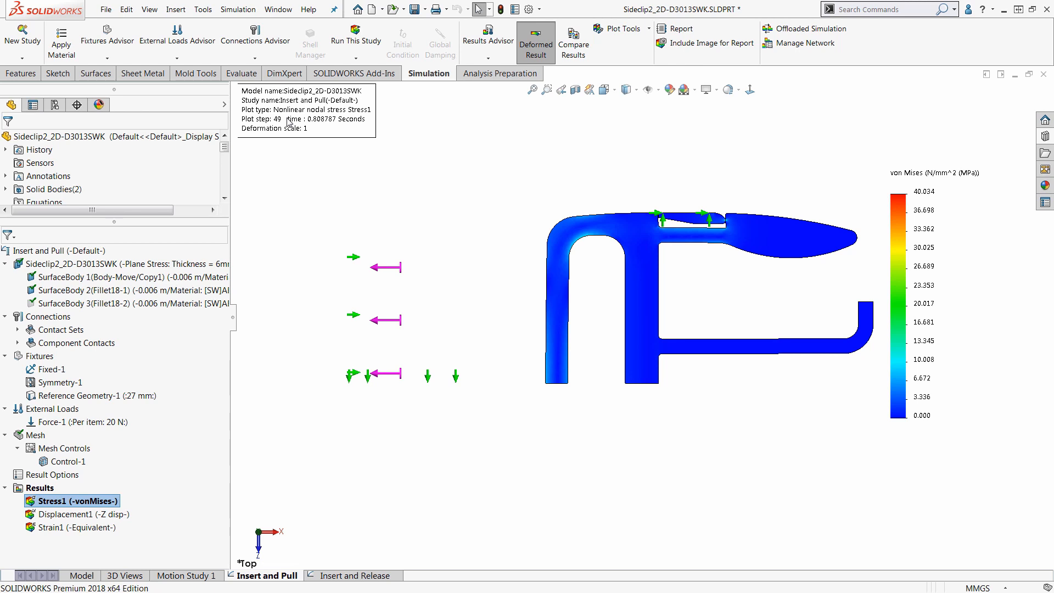
- Set the Stress1 plot of the side clip to plot step 30
double_click(287, 122)
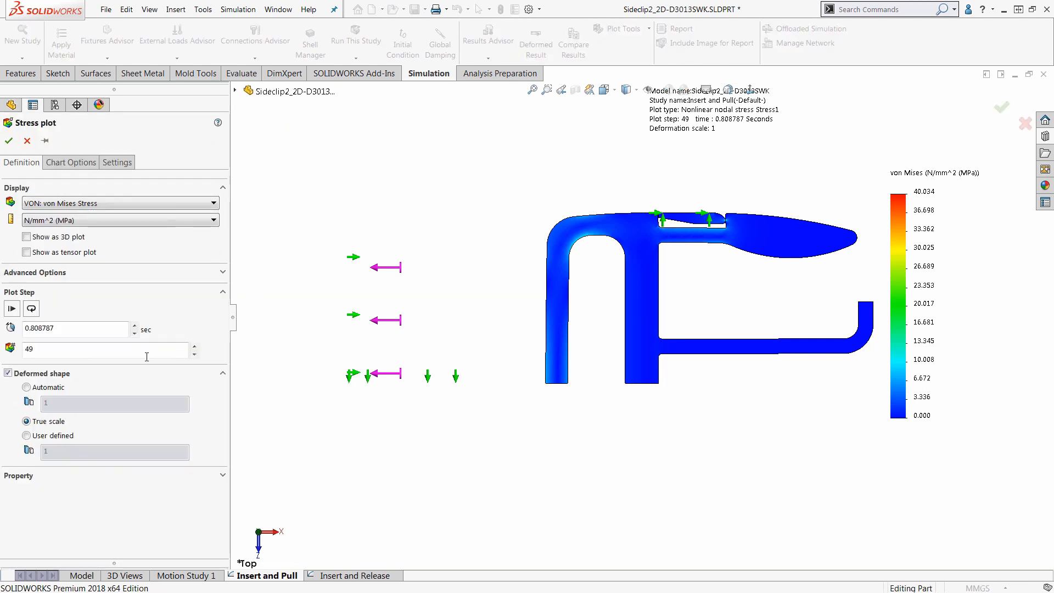
drag(78, 349, 5, 347)
text(30)
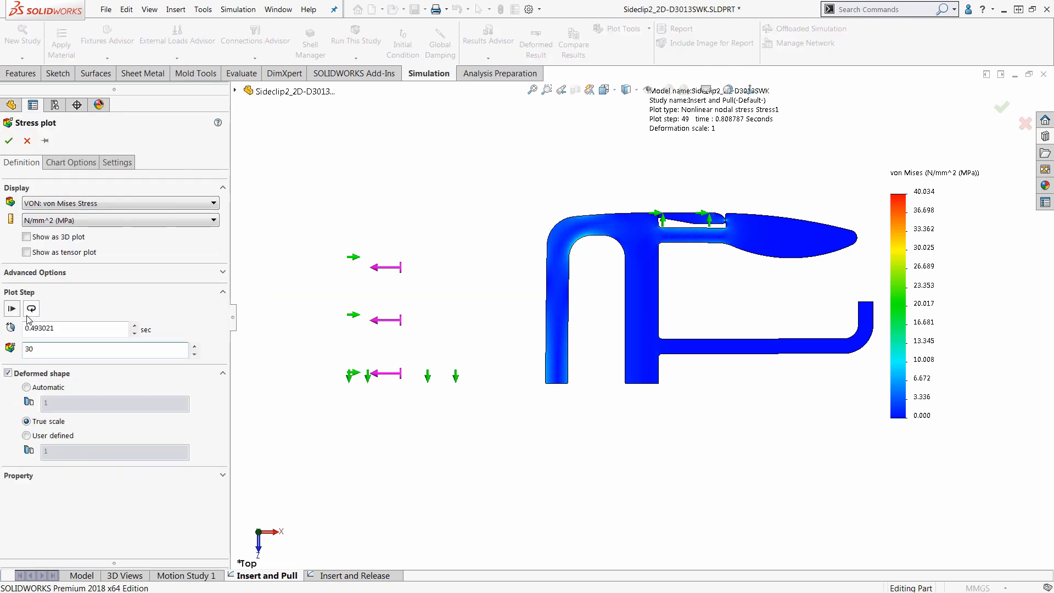
click(8, 141)
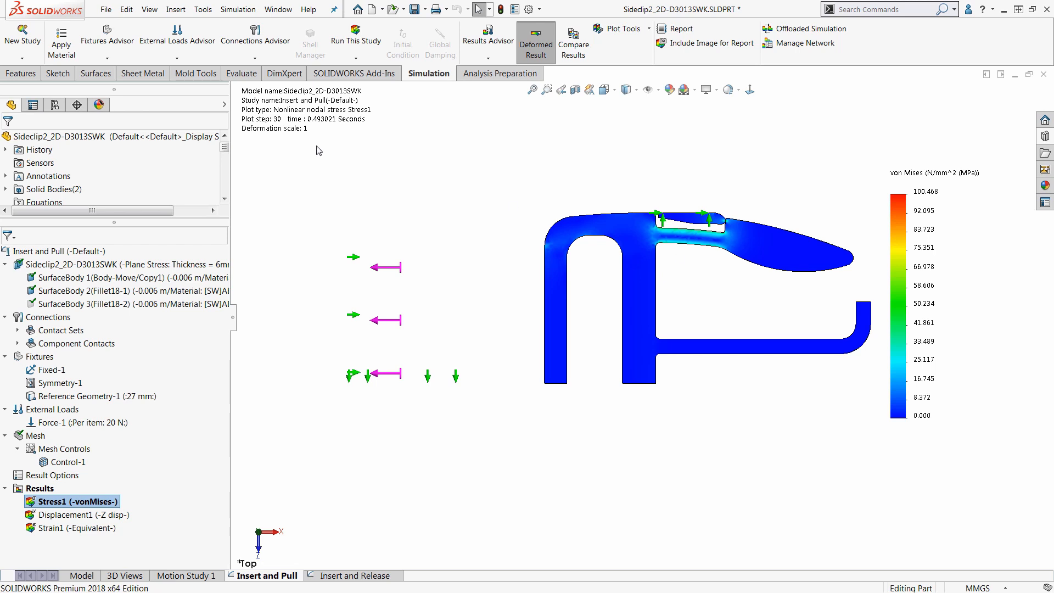
- Turn on the display of symmetric results in the Stress1 plot of the side clip
double_click(280, 117)
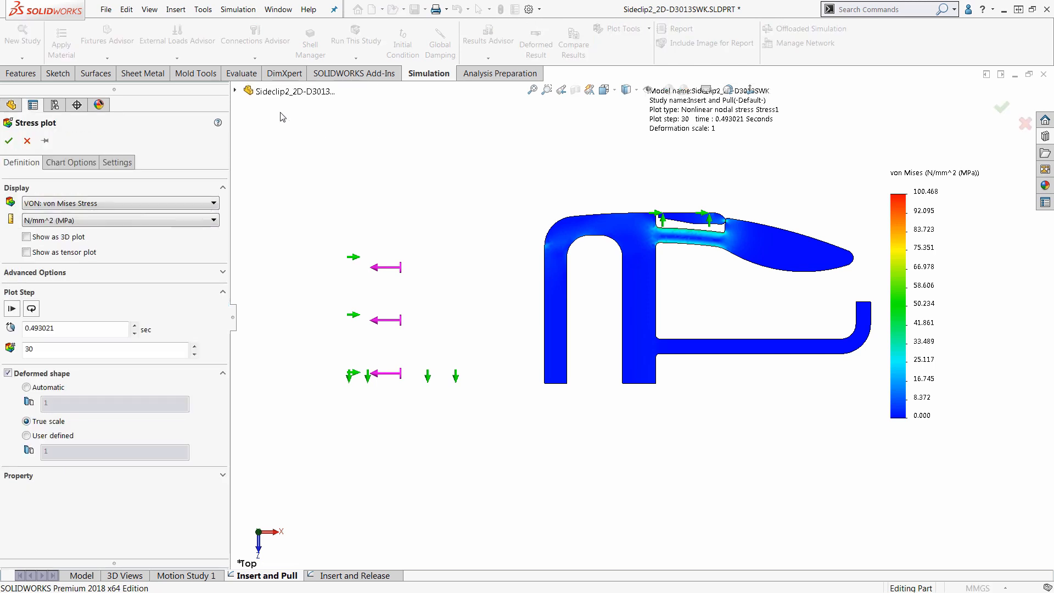
click(61, 273)
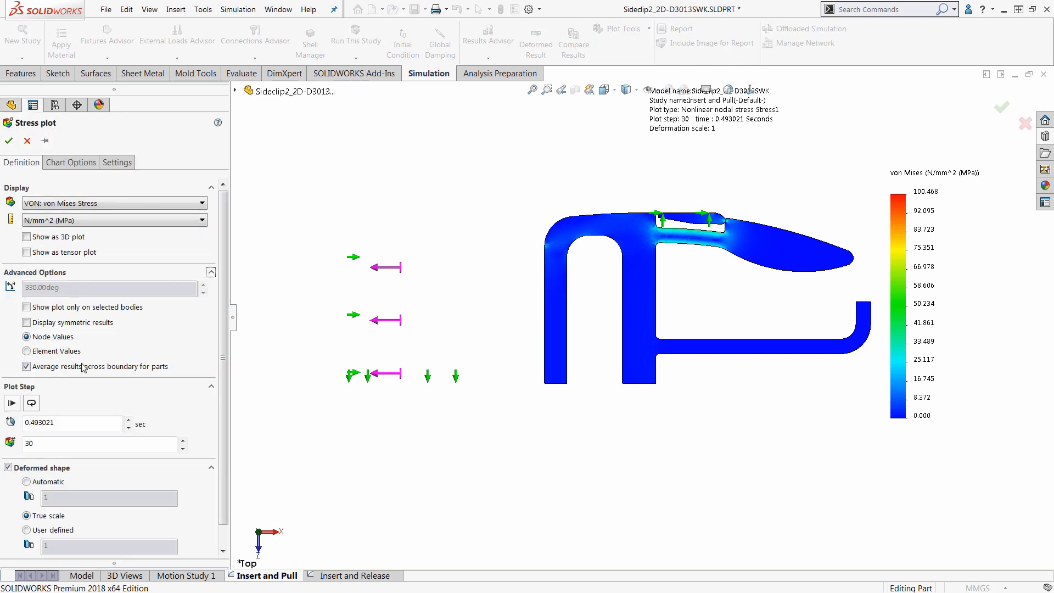
click(64, 326)
click(9, 142)
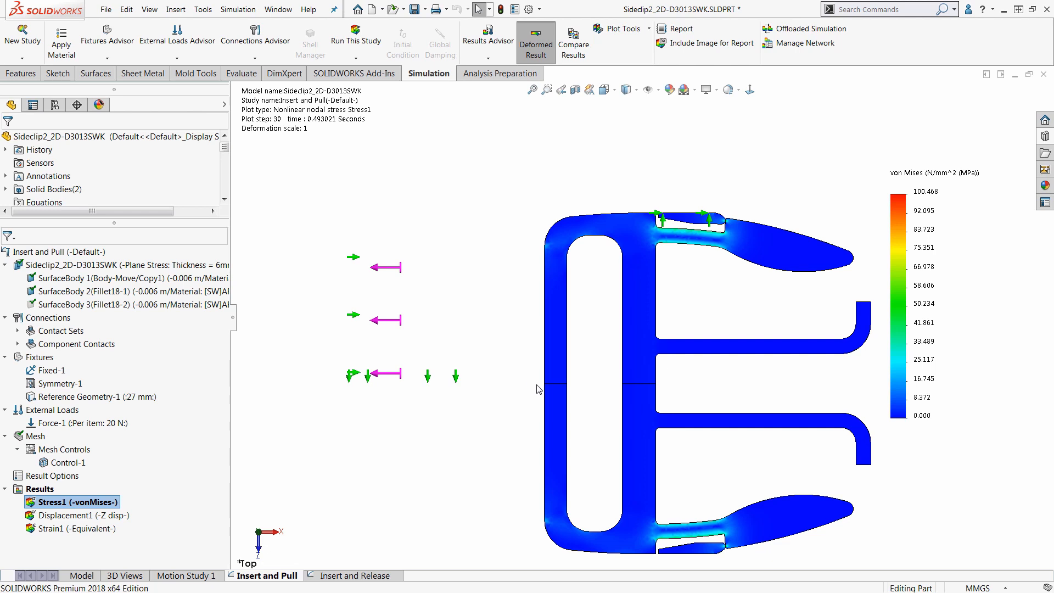
- Change the Stress1 plot to an envelope plot of the maximum values across all plot steps
double_click(315, 114)
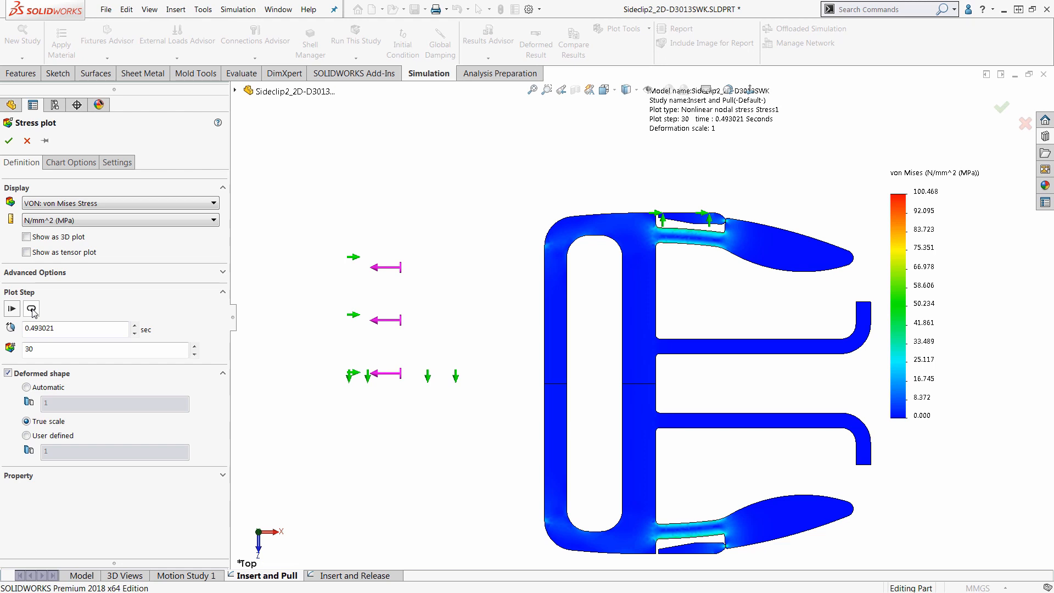
click(31, 309)
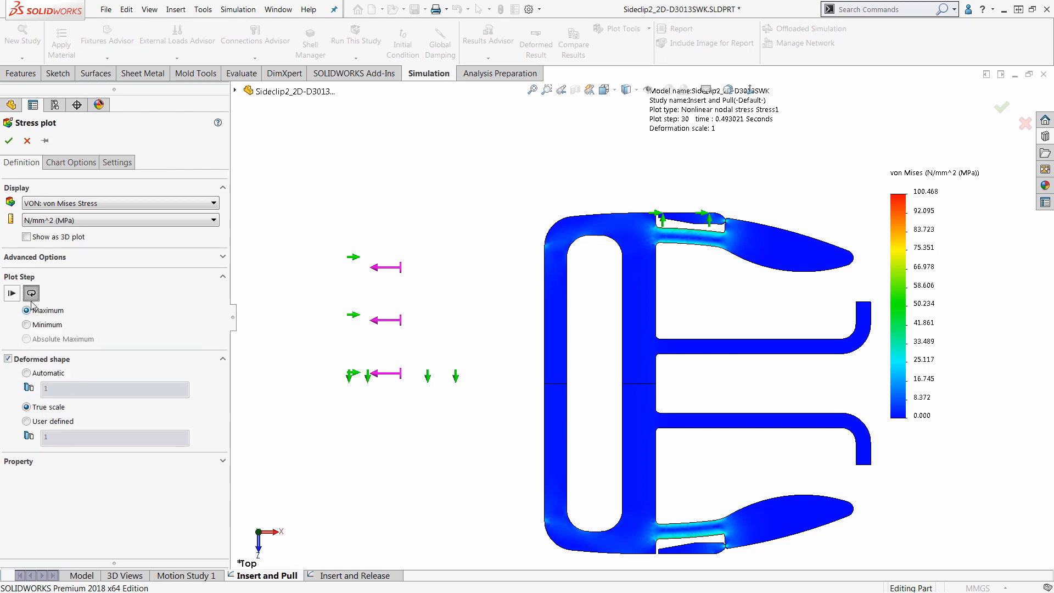
click(9, 142)
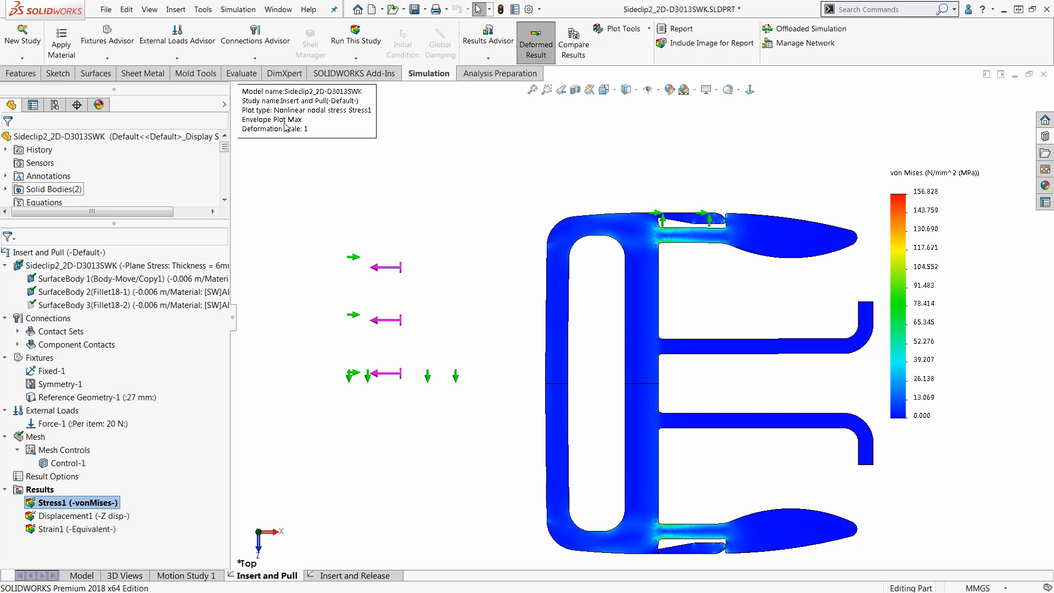
- Return the Stress1 plot from the maximum envelope to the single plot step 30
drag(283, 120, 282, 118)
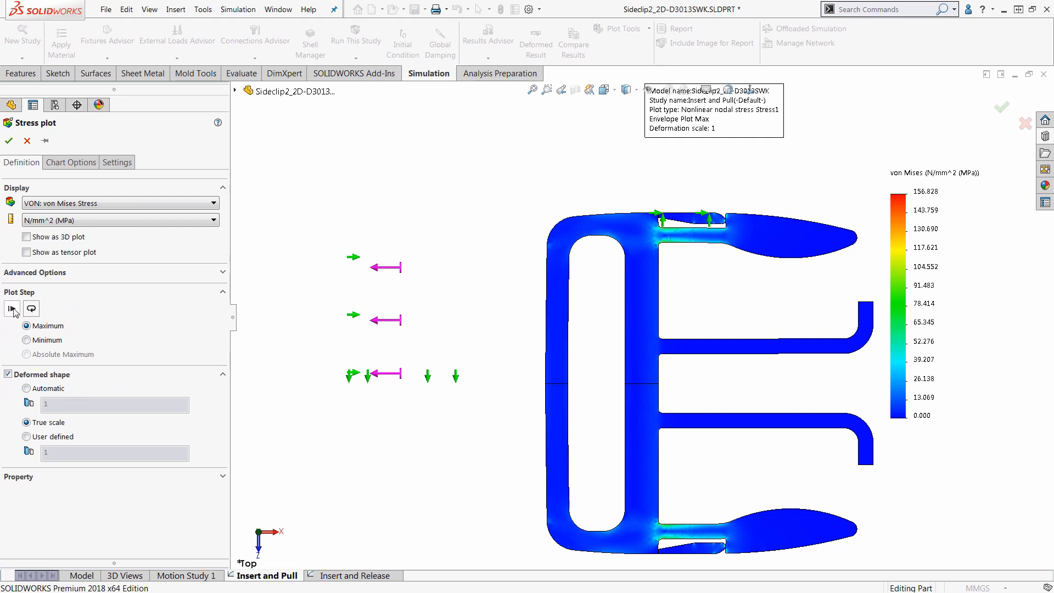
click(12, 309)
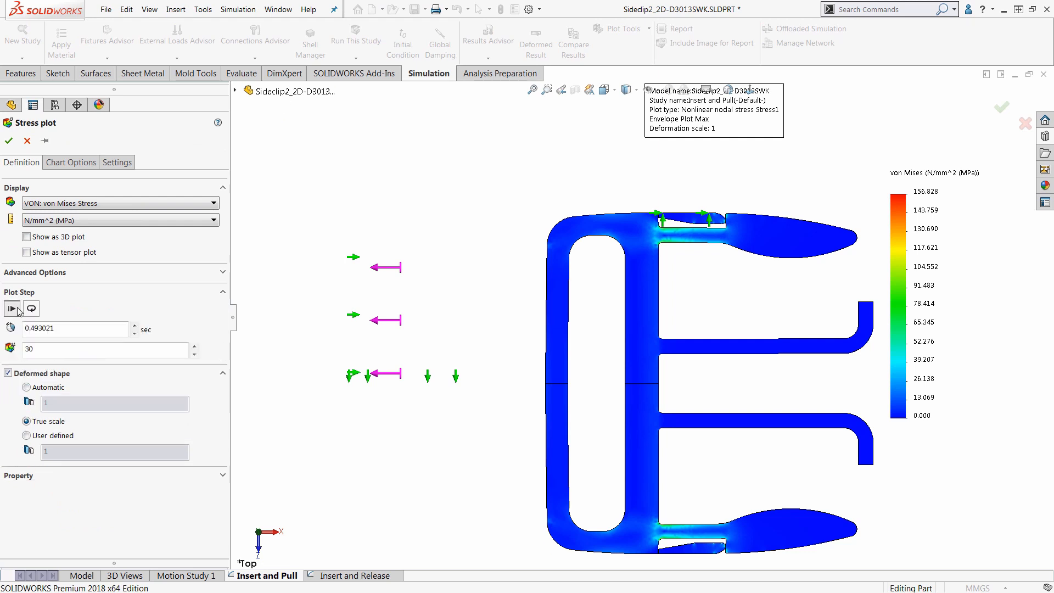
click(9, 143)
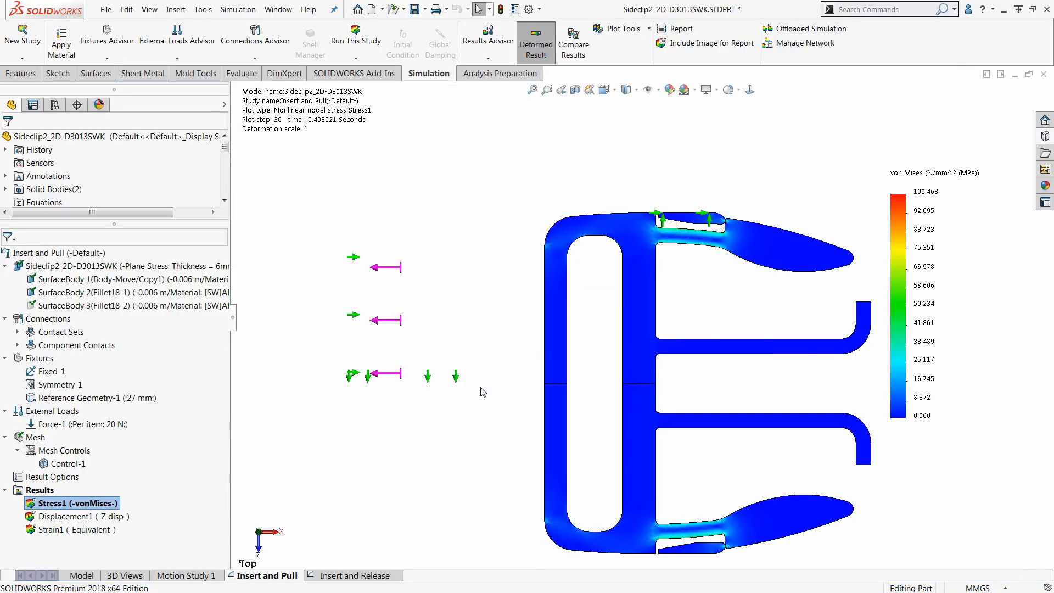
- Probe the von Mises stress where the clip's thin flexing arm meets the prong, and view that node's response graph over time
right_click(101, 505)
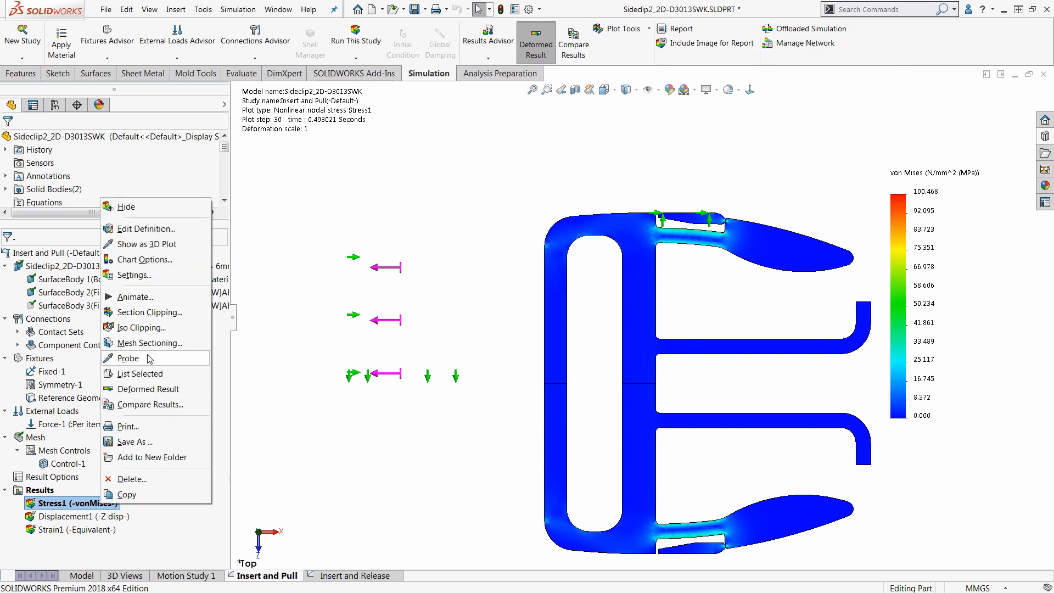
click(128, 359)
scroll(582, 265, down, 10)
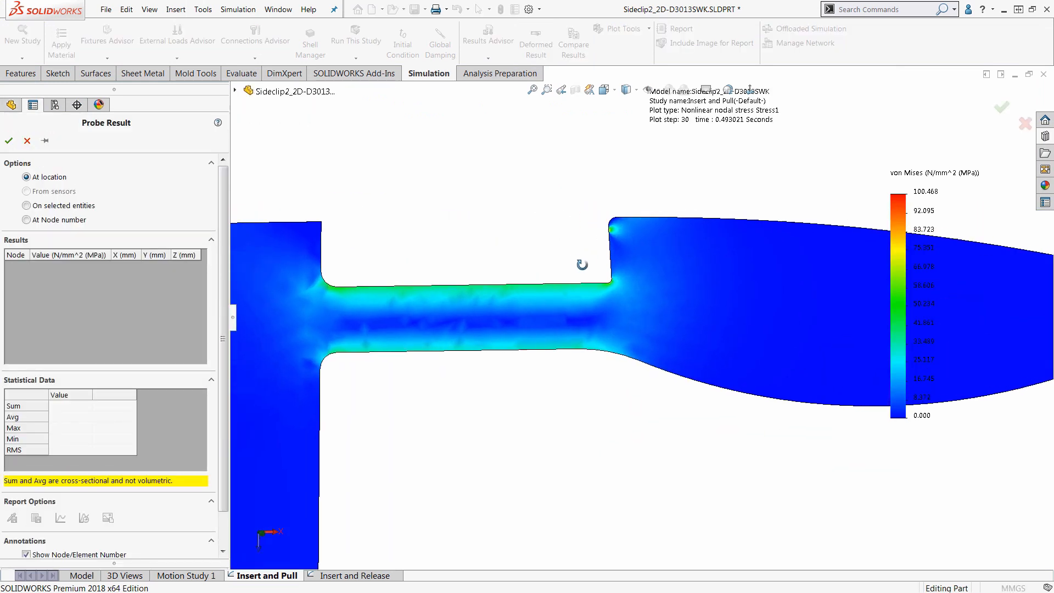
middle_drag(582, 264, 660, 303)
click(676, 310)
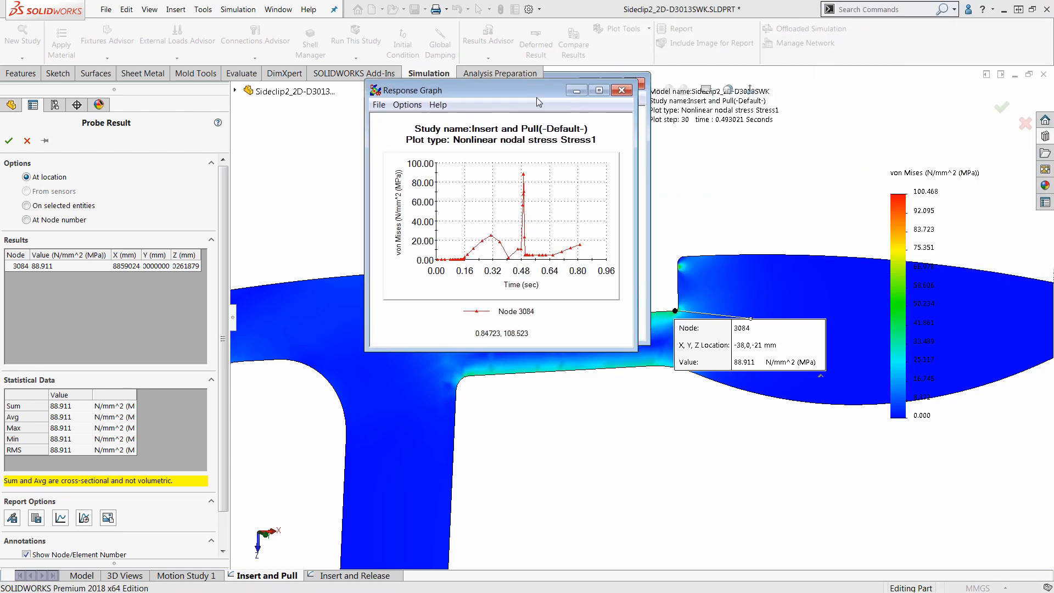
double_click(538, 100)
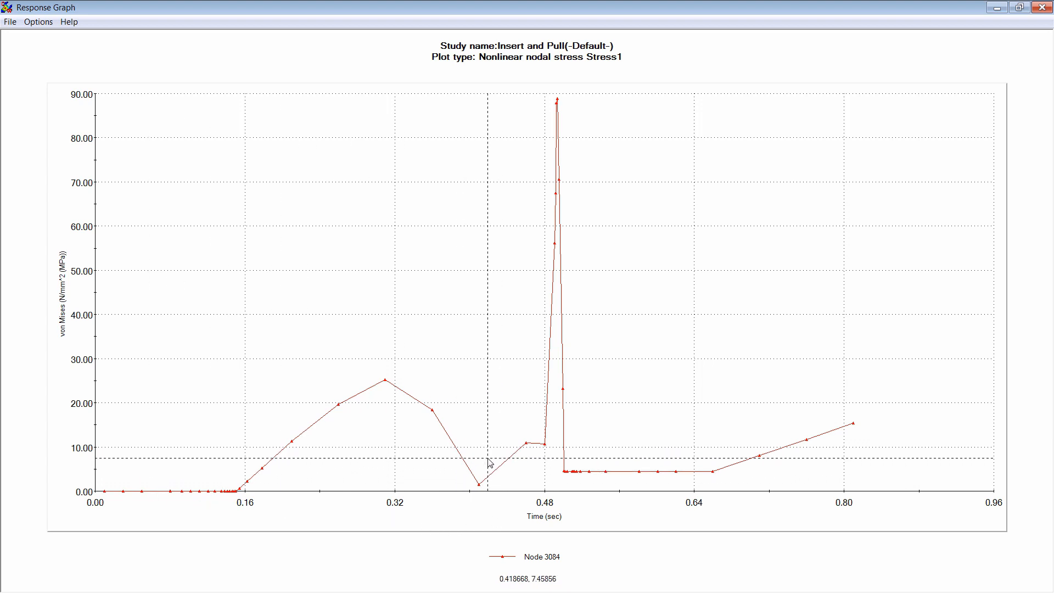
click(1044, 7)
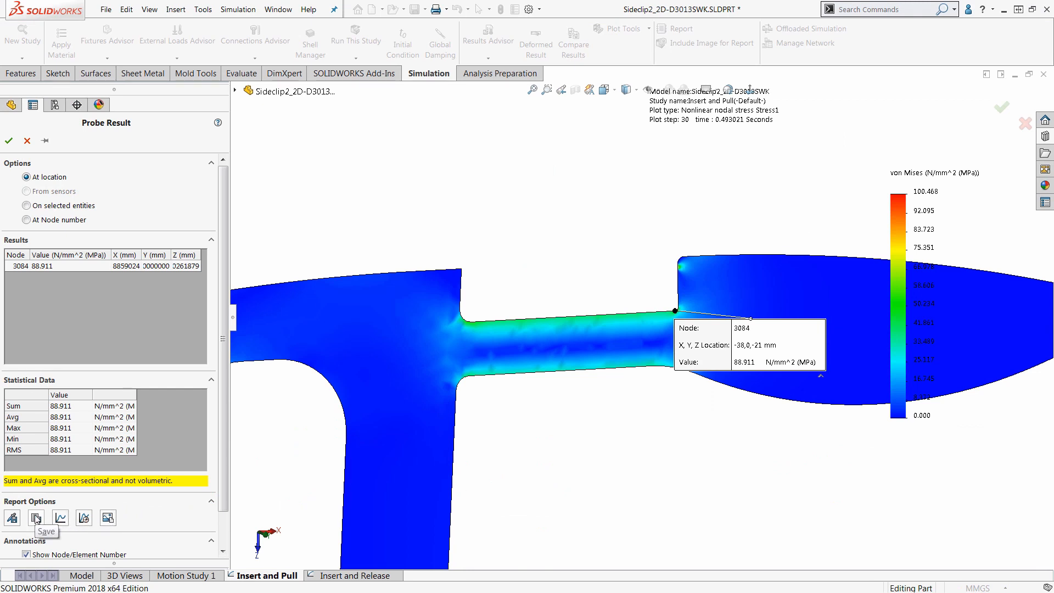
click(26, 141)
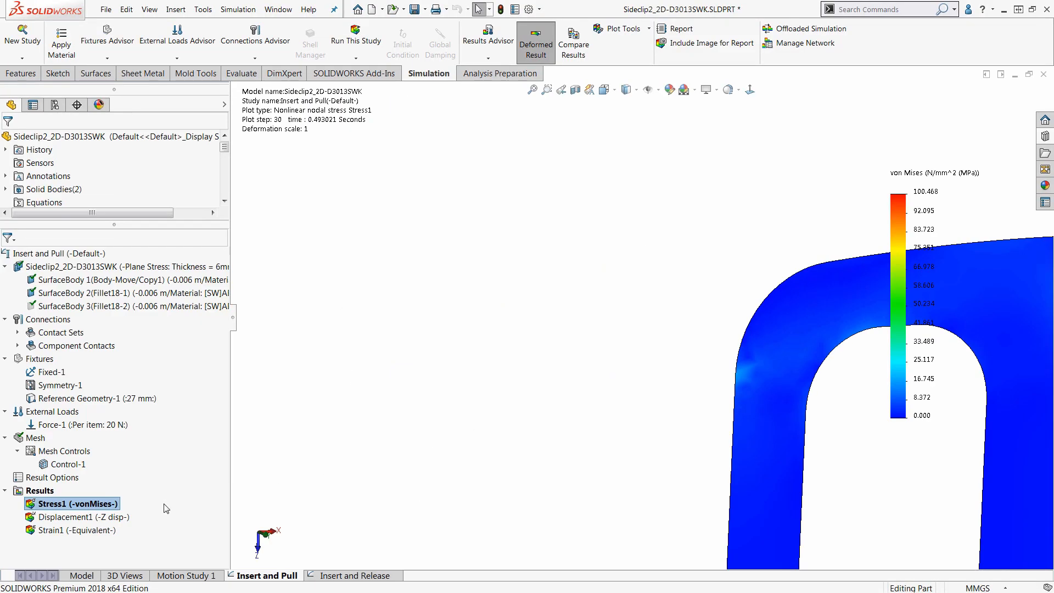
- Show the Stress1 plot of the 2D side clip study as a 3D plot
key(f)
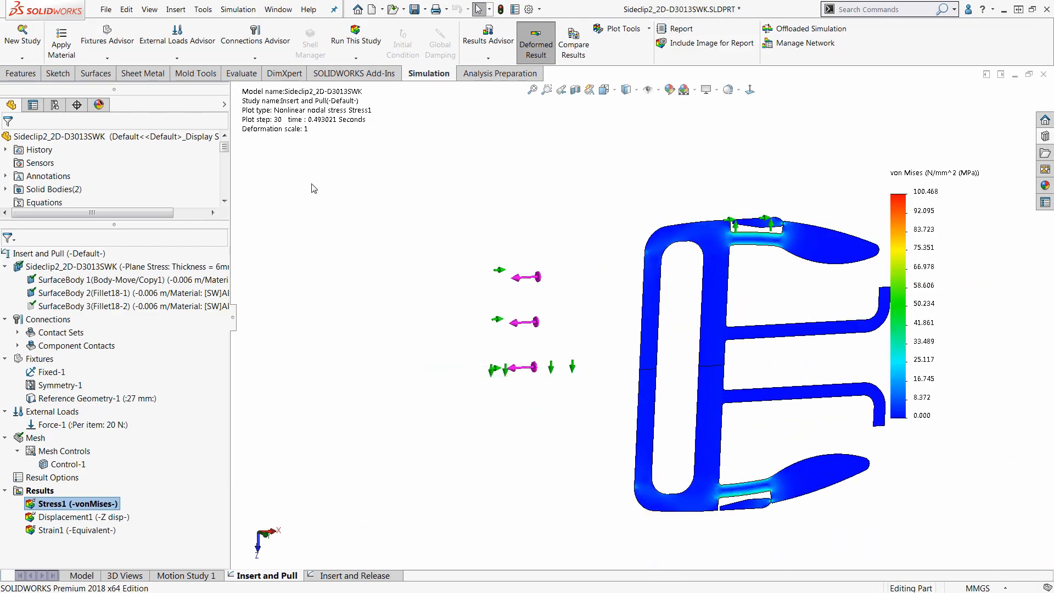
double_click(287, 116)
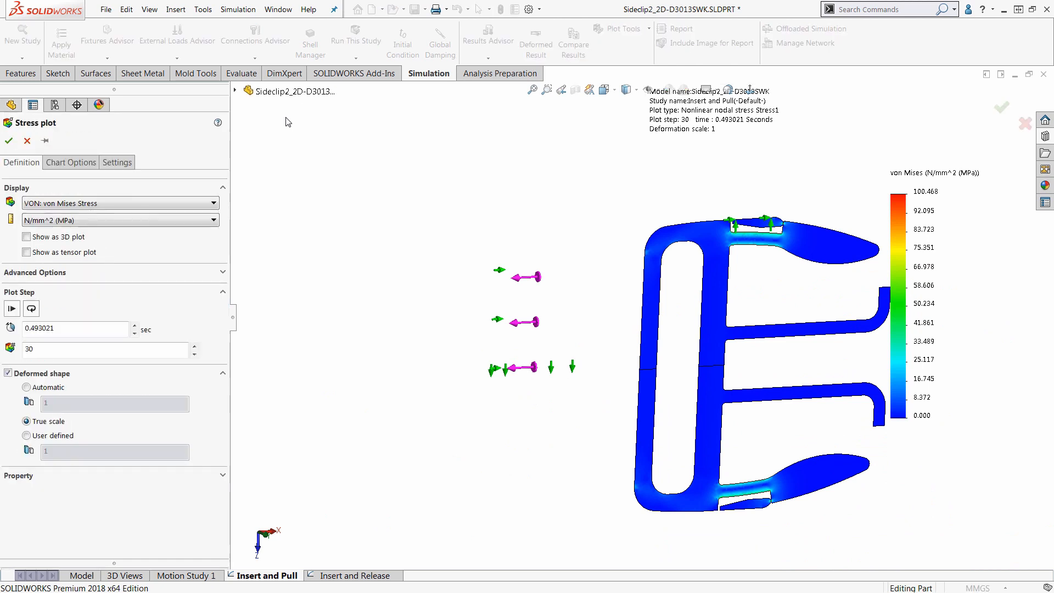
click(60, 237)
click(8, 141)
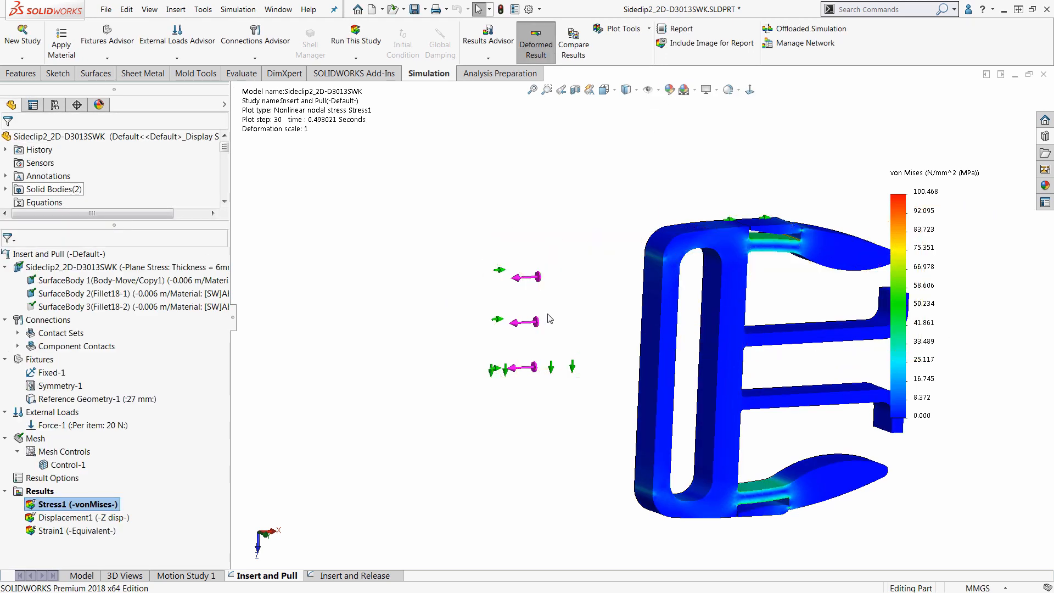
- Examine the 3D stress plot of the side clip from an angle, up close at the thin flexing arm and as a whole
middle_drag(563, 337, 425, 356)
scroll(508, 368, up, 2)
middle_drag(681, 370, 786, 280)
scroll(719, 214, down, 4)
scroll(720, 215, down, 2)
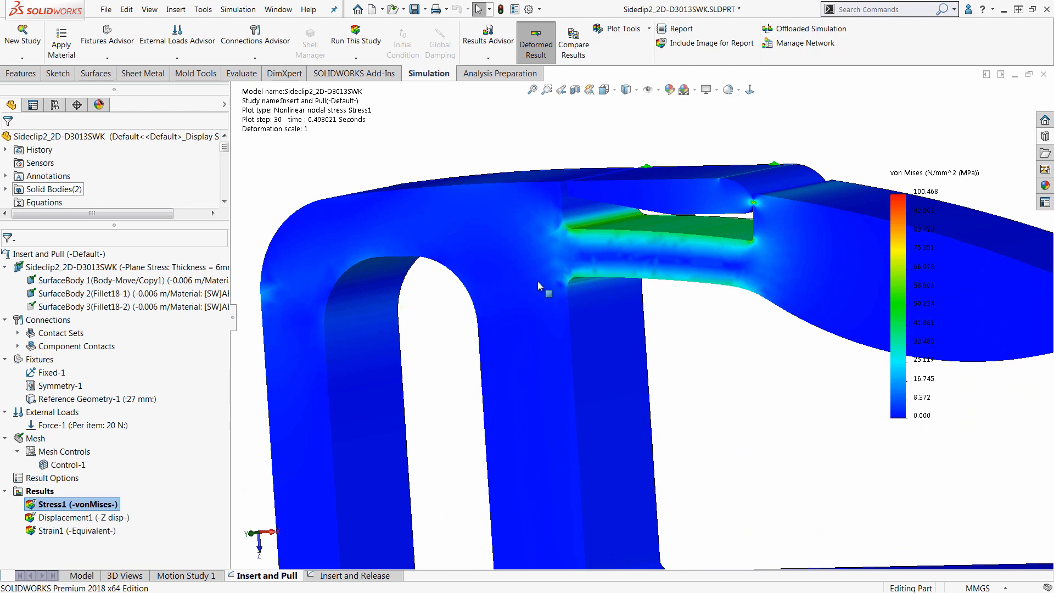
scroll(538, 282, up, 5)
scroll(543, 308, up, 3)
scroll(676, 453, down, 2)
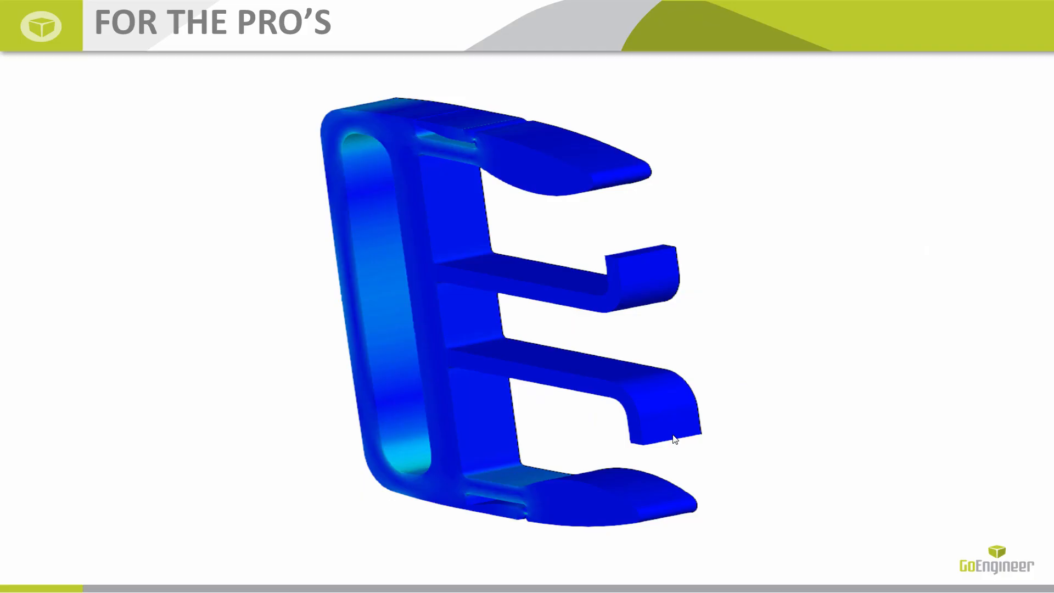
click(673, 435)
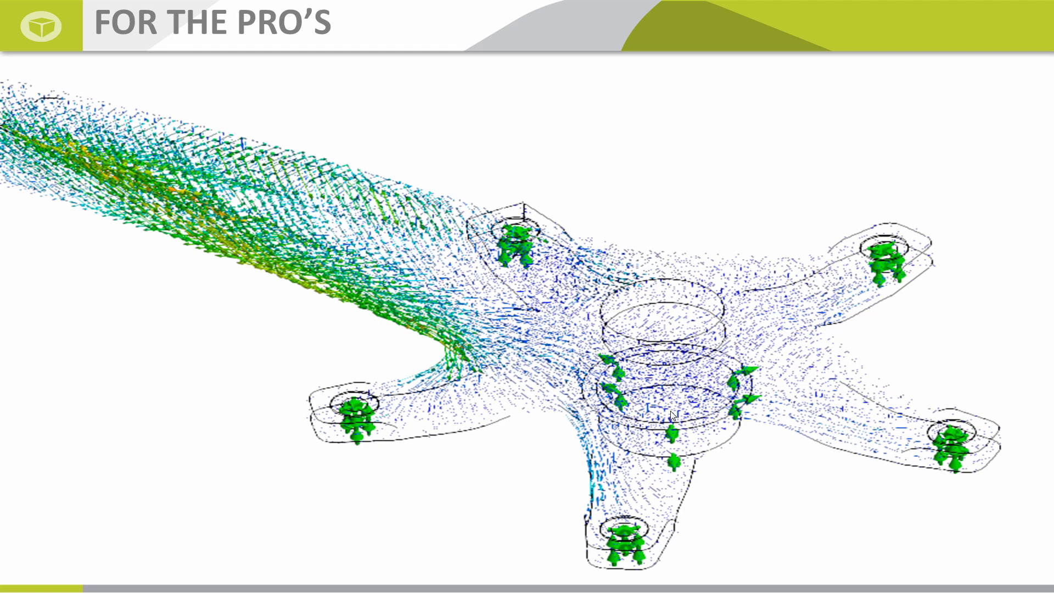
- Switch back to SOLIDWORKS and display the Stress2 intensity plot in the Static 2 study of the crank_design1 assembly
key(alt+Tab)
key(ctrl+Tab)
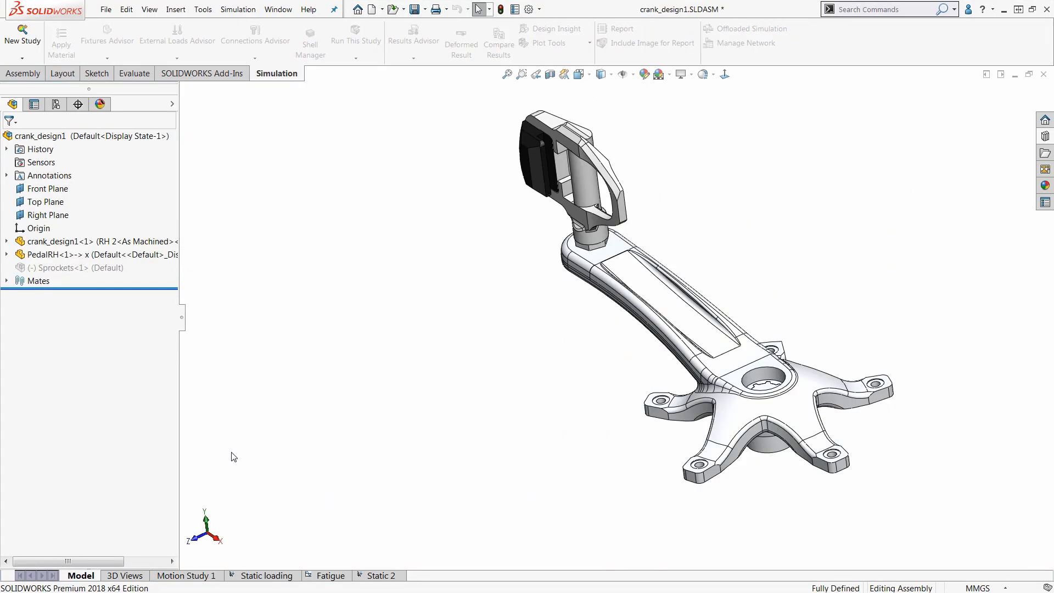
click(369, 577)
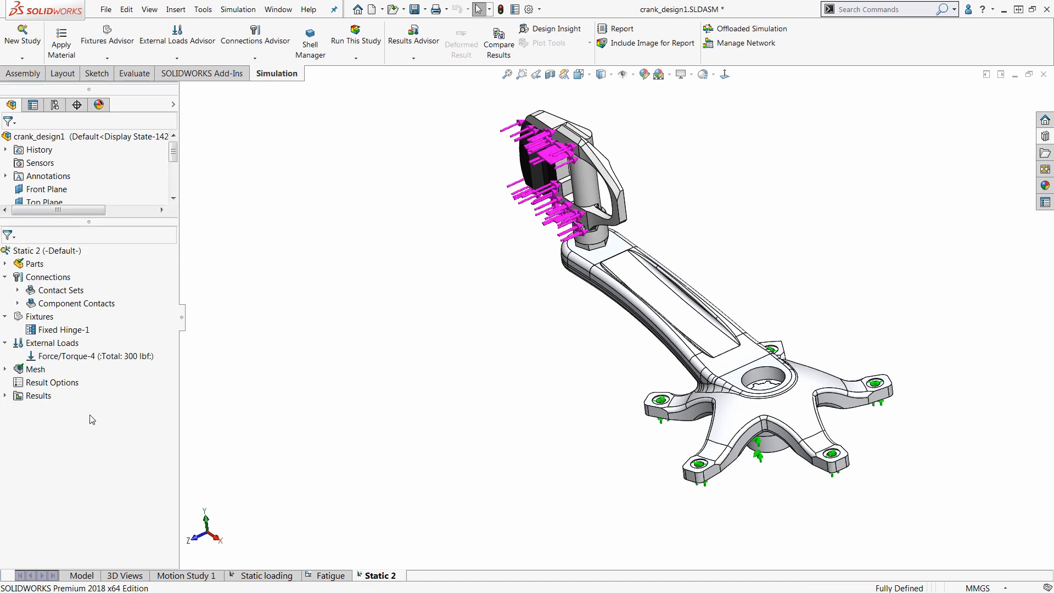
click(5, 395)
double_click(68, 449)
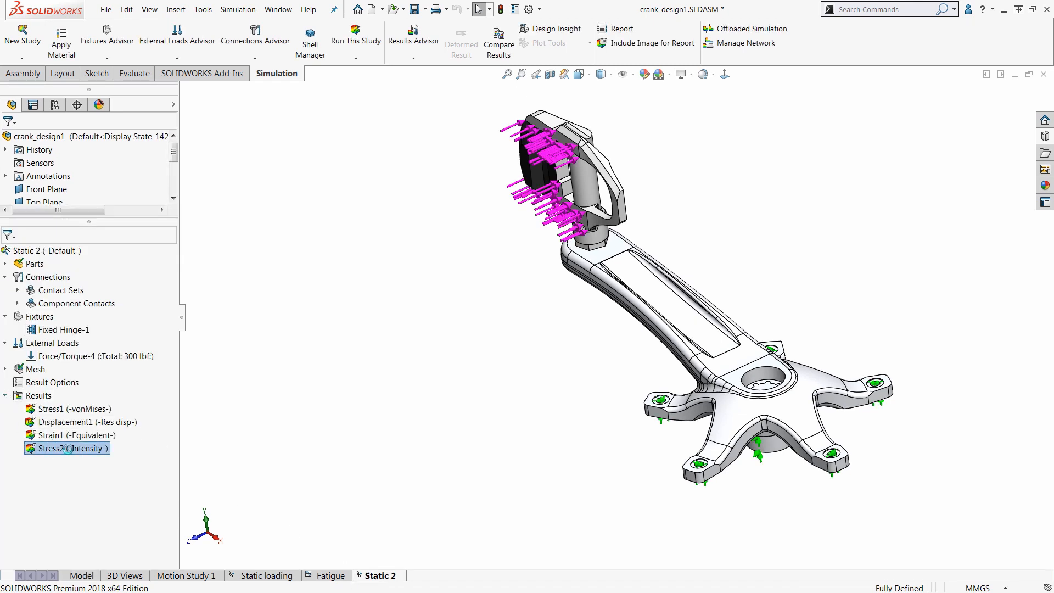
- Define a new stress plot of P1: 1st Principal Stress for Static 2, shown as a vector plot
right_click(44, 401)
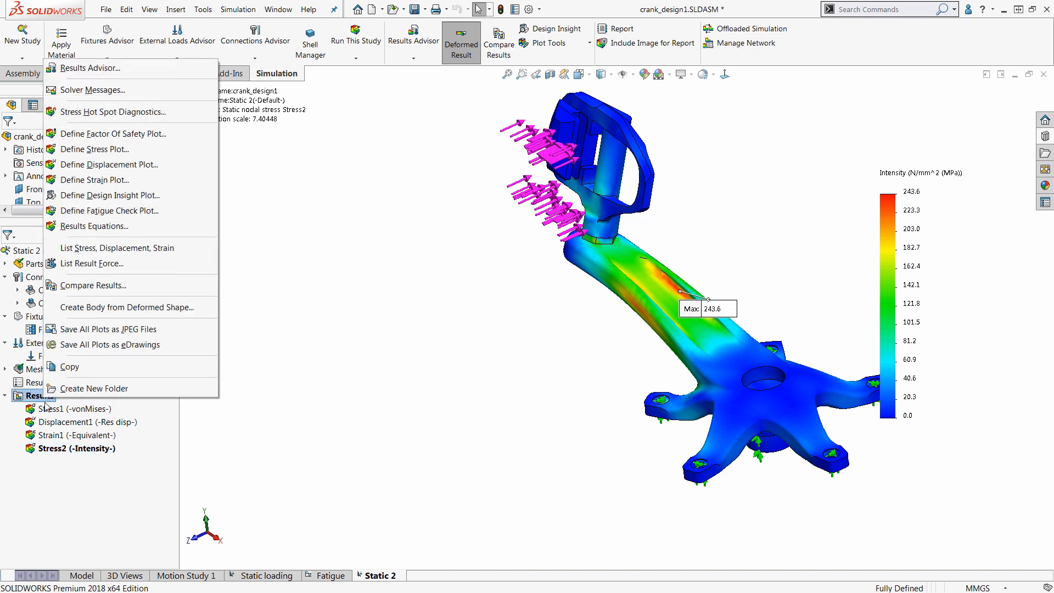
click(113, 150)
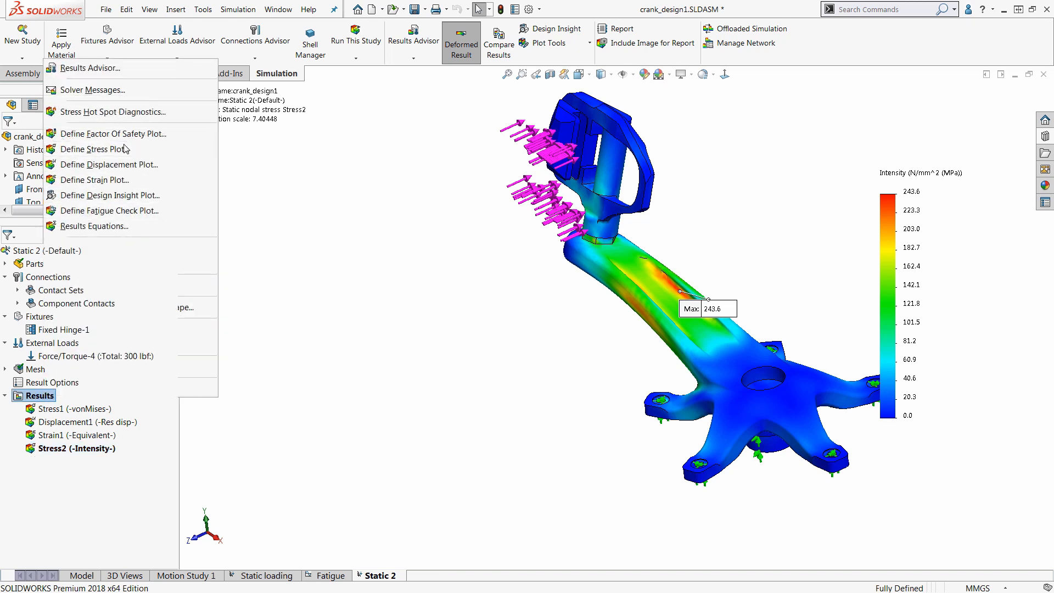
click(78, 204)
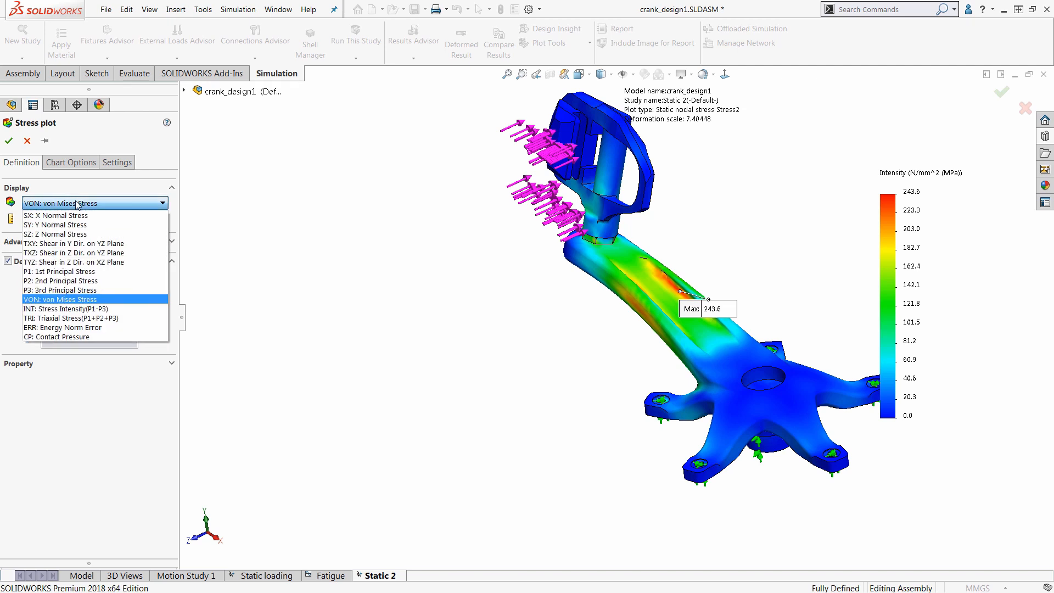
click(80, 272)
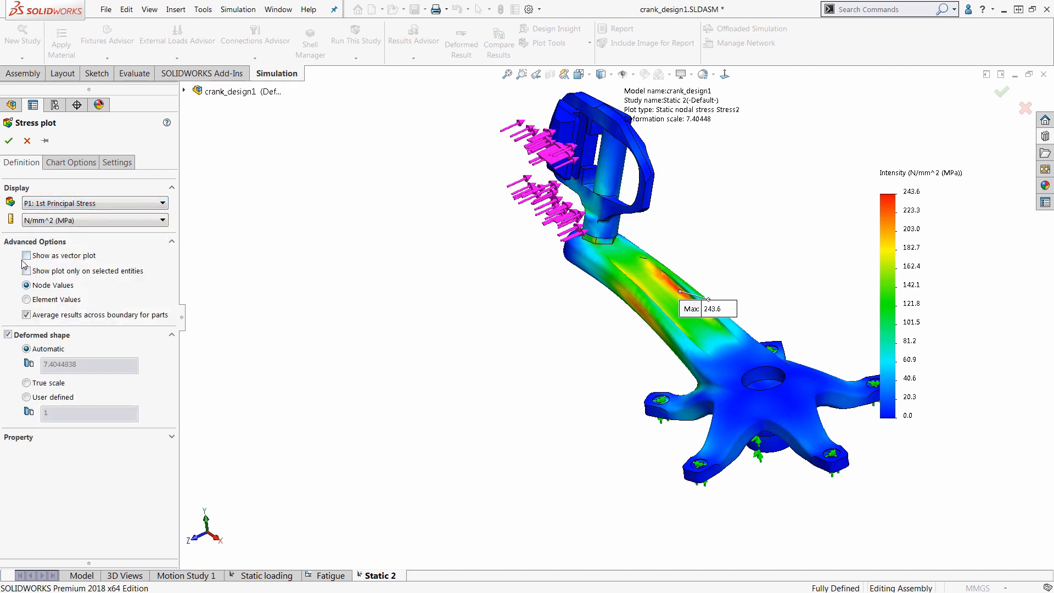
click(71, 257)
click(13, 142)
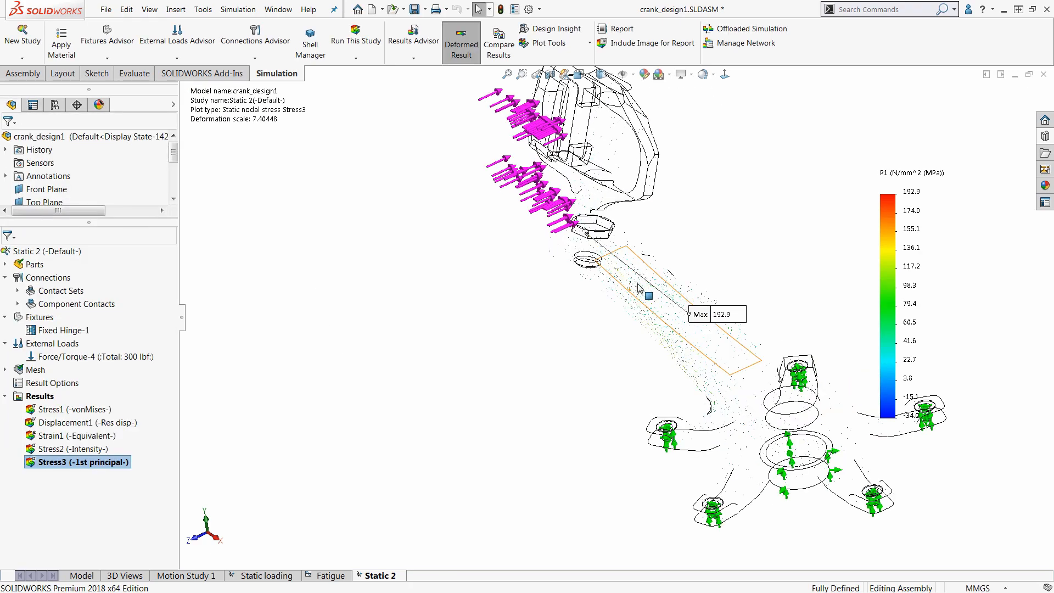
- Set the first principal stress plot's vector size to 800% and its vector density to 80%
scroll(639, 287, down, 10)
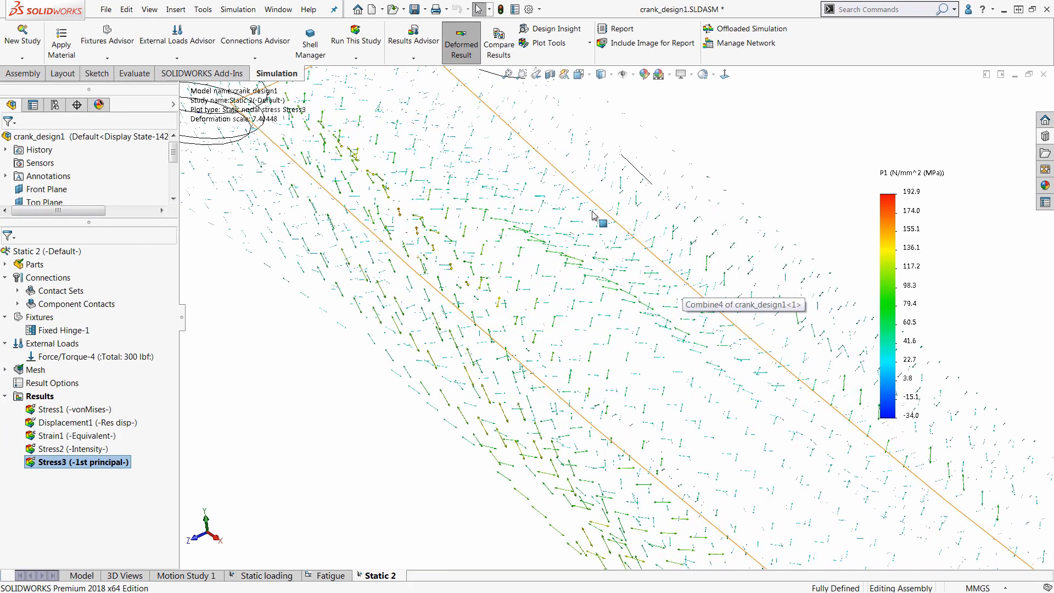
scroll(470, 348, up, 10)
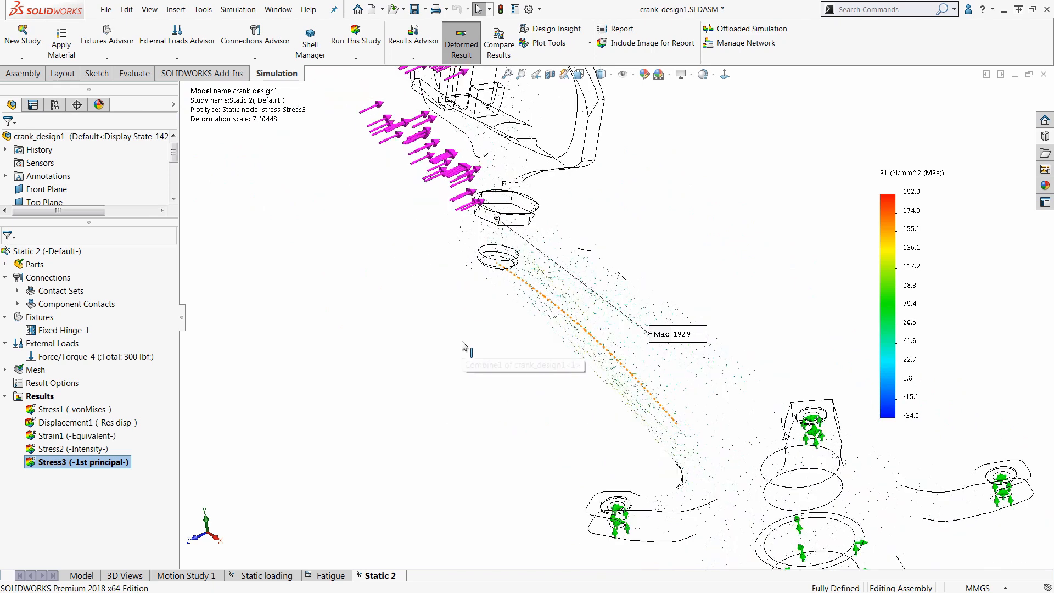
scroll(463, 346, up, 3)
right_click(97, 462)
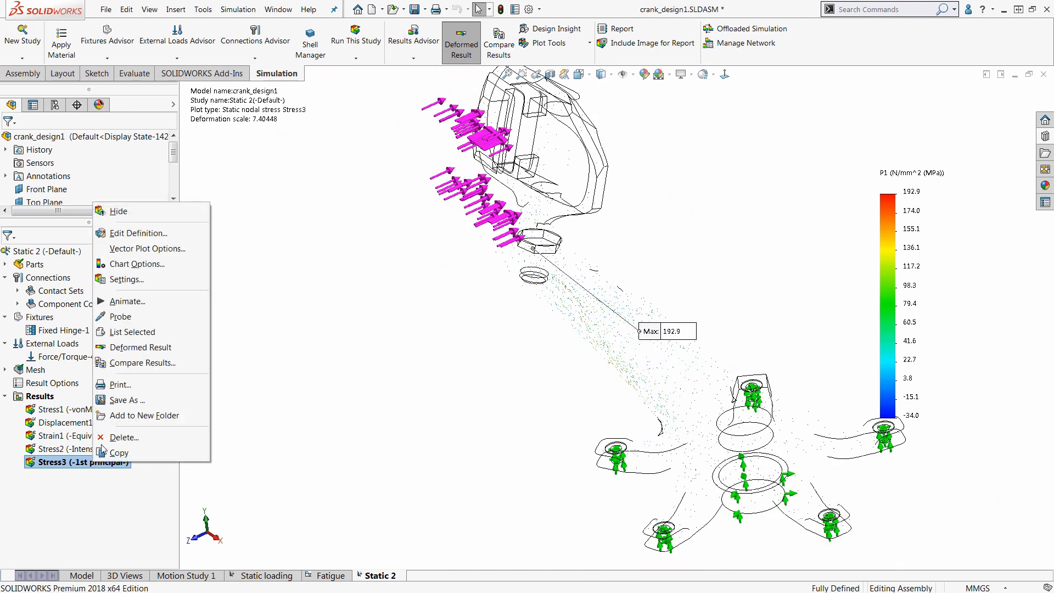
click(182, 249)
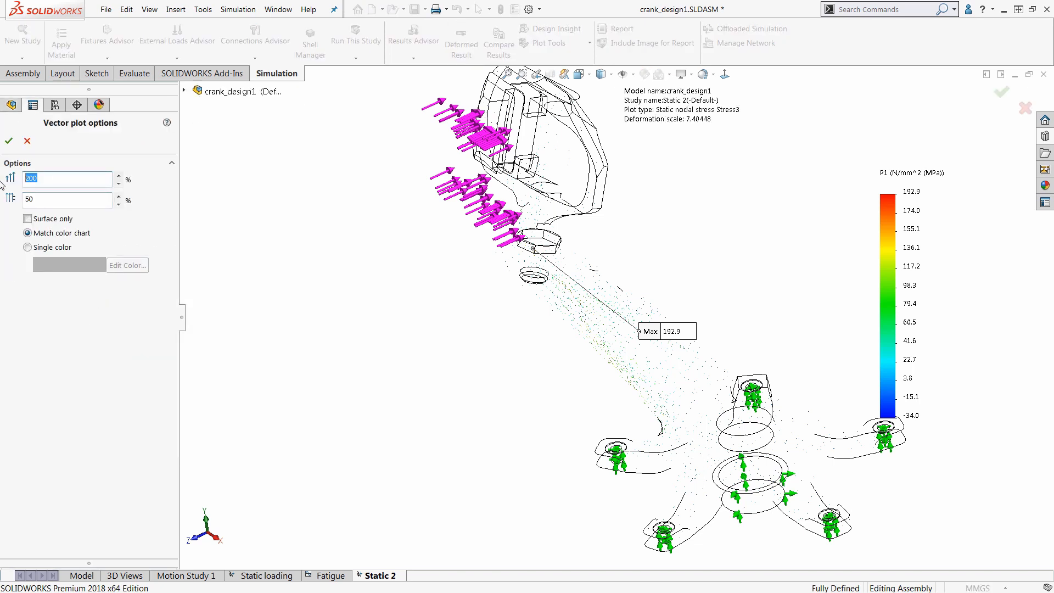
text(800)
click(41, 198)
double_click(42, 198)
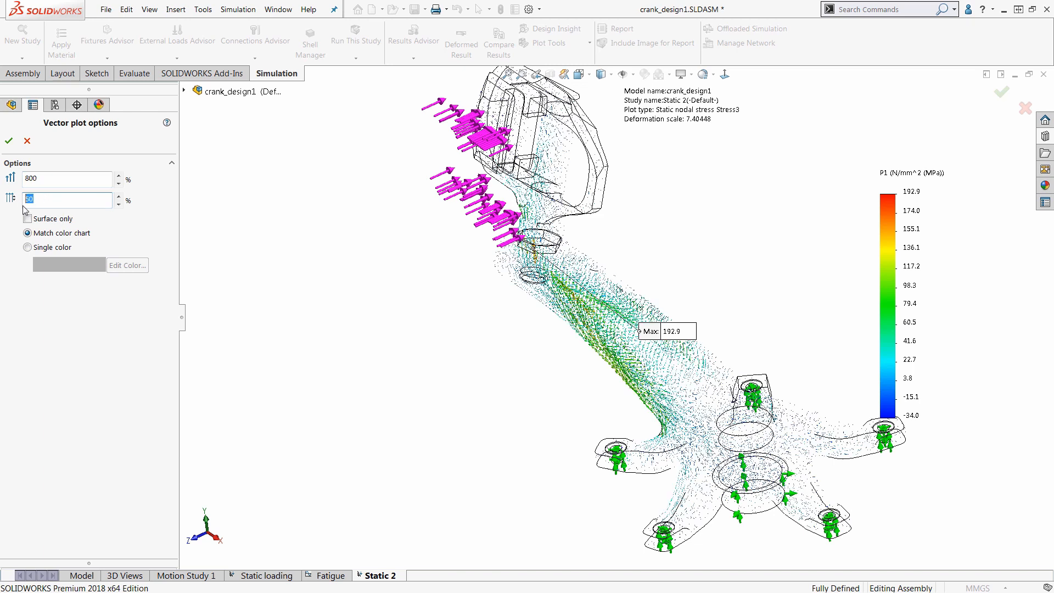
text(80)
click(9, 141)
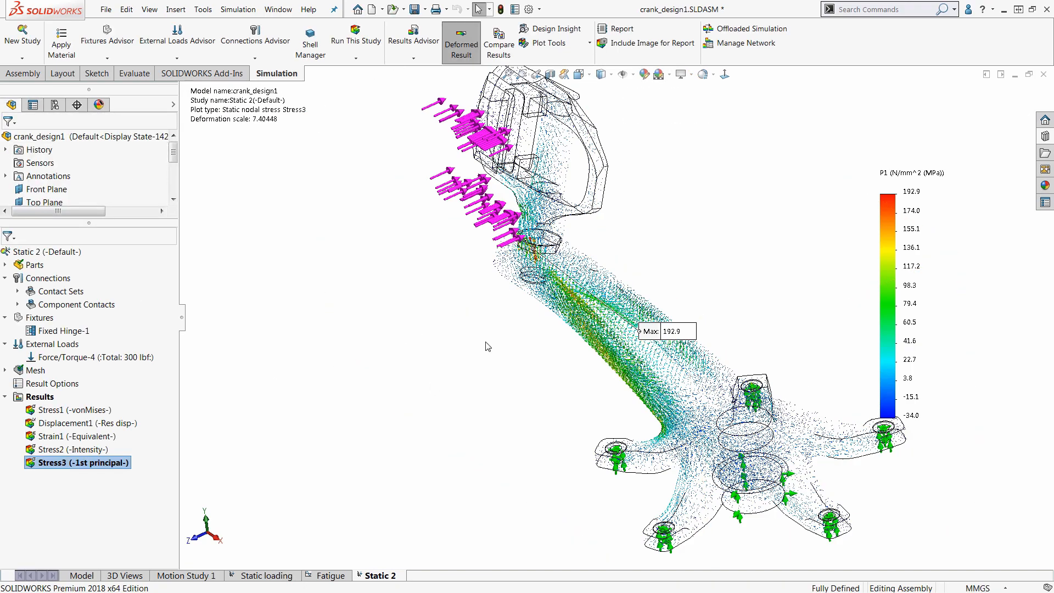
- Examine the first principal stress vectors along the crank arm up close, from a rotated angle and towards its base
scroll(604, 321, down, 8)
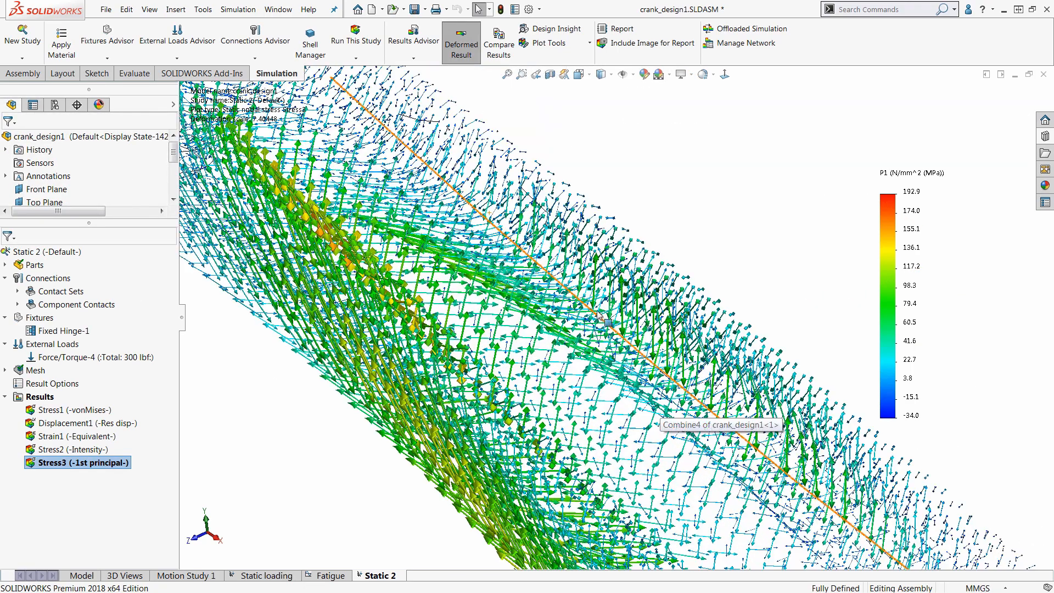
scroll(602, 318, down, 2)
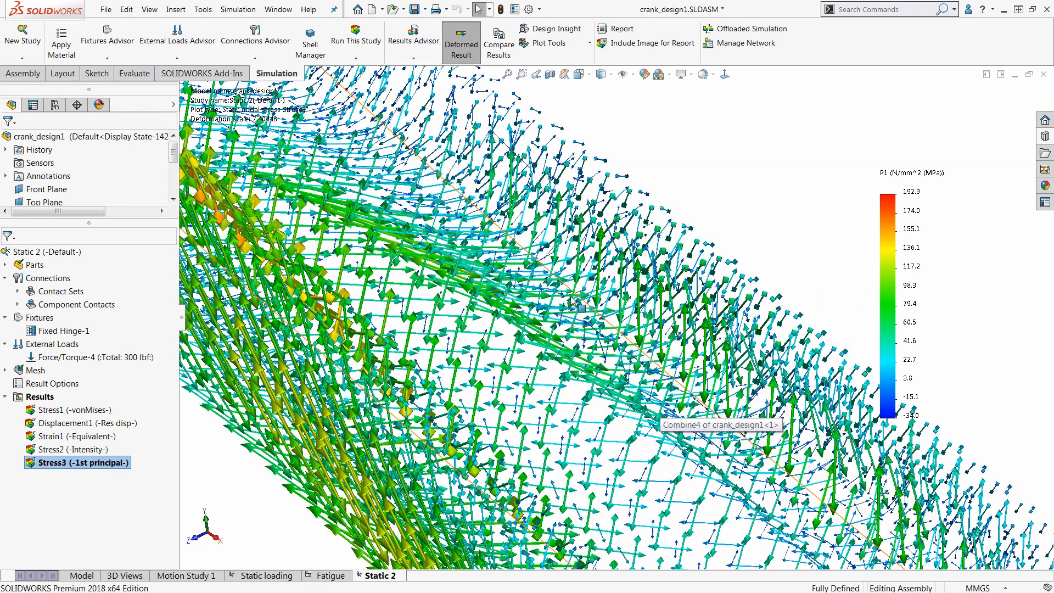
scroll(566, 333, up, 2)
mouse_move(567, 333)
middle_down()
mouse_move(508, 314)
mouse_move(532, 303)
middle_up()
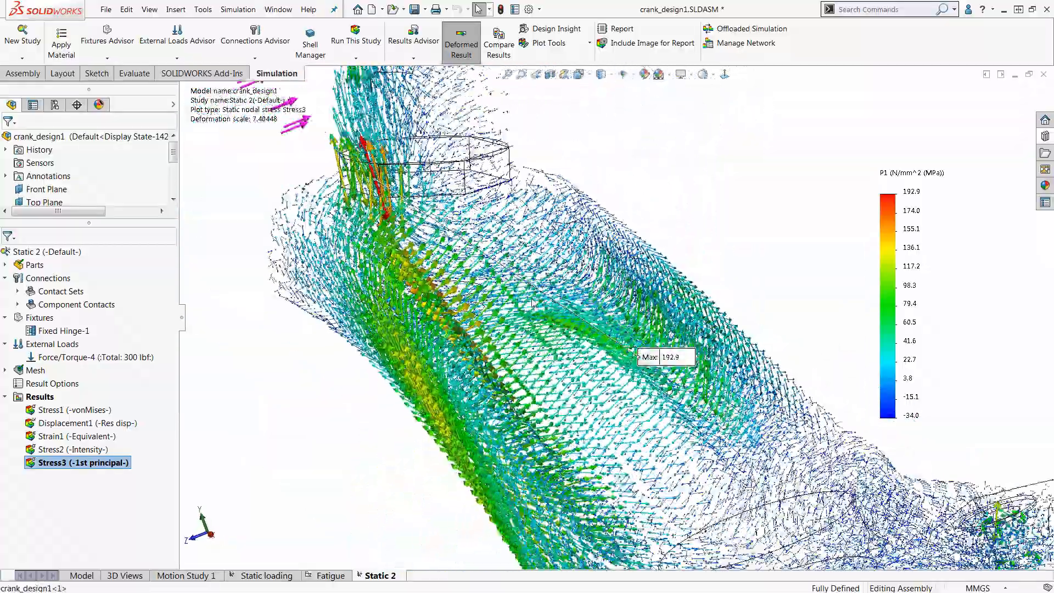
scroll(615, 326, up, 3)
scroll(662, 388, down, 4)
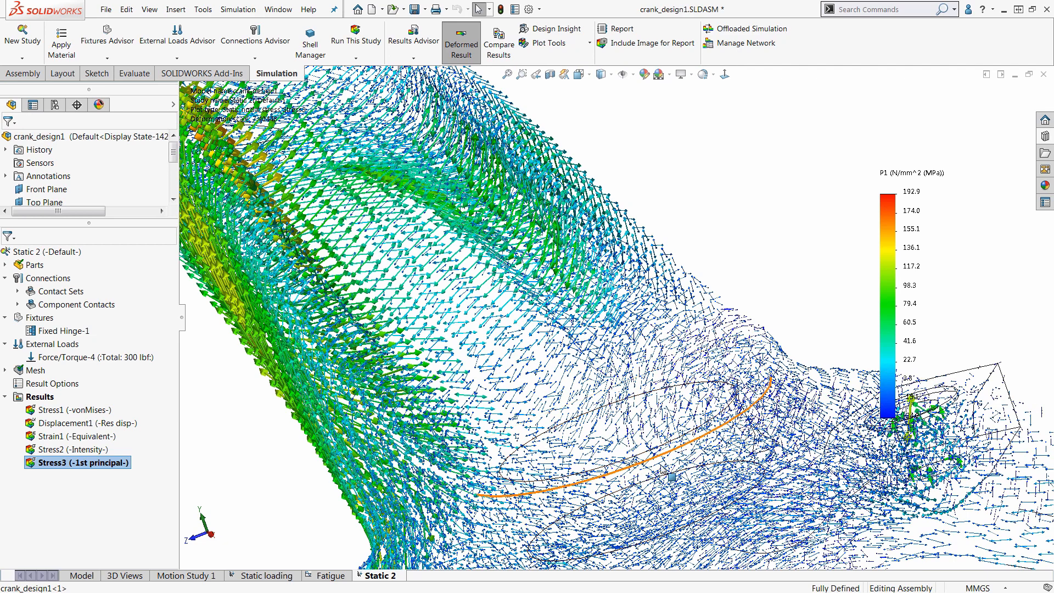
scroll(639, 431, up, 2)
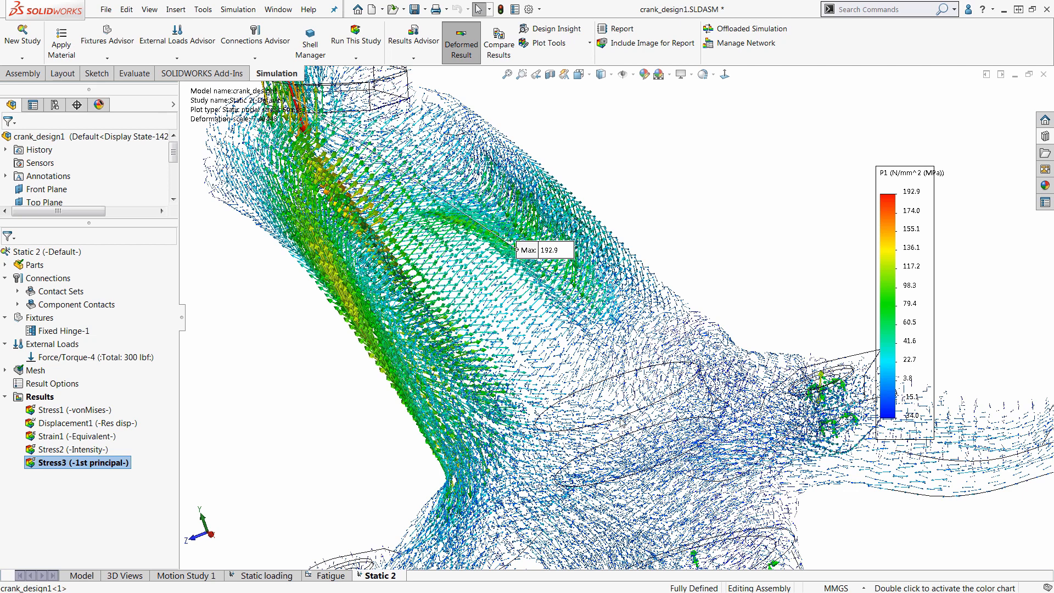
scroll(771, 466, up, 1)
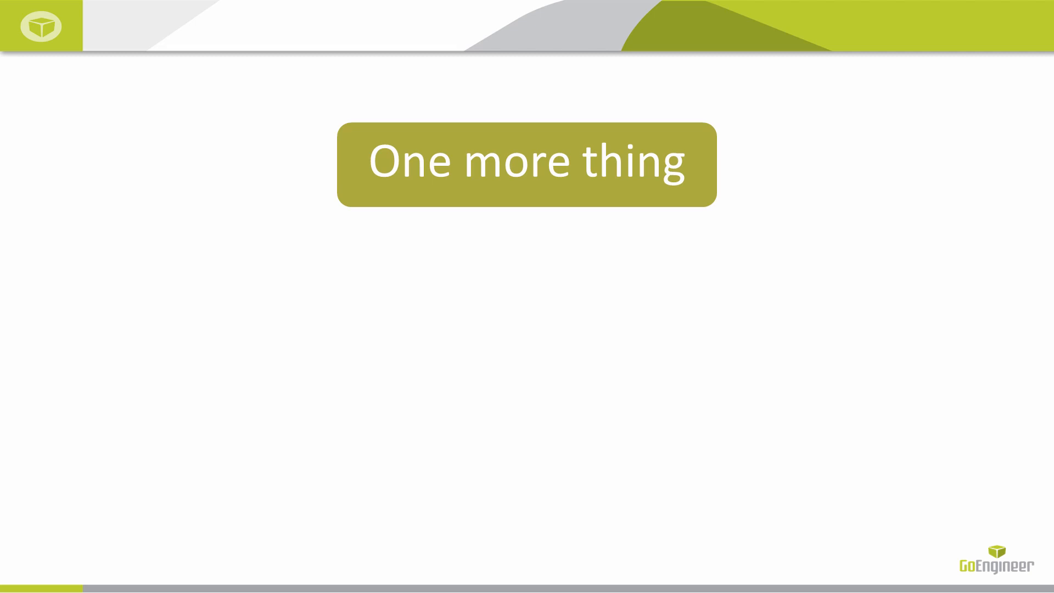
key(Right)
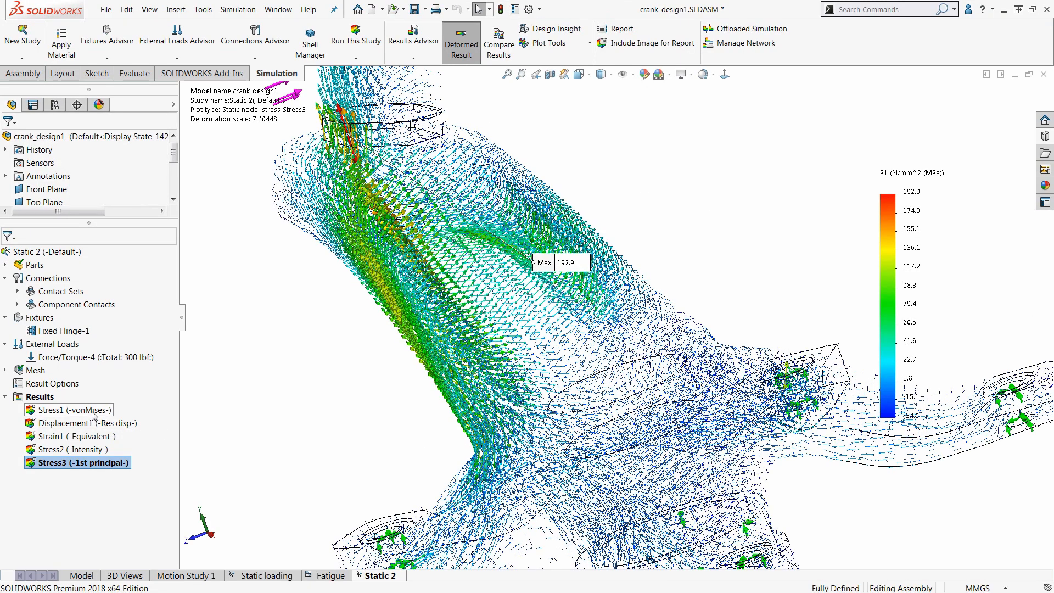
- Start a results equation plot for Static 2 and replace its von Mises expression with "SX: X Normal Stress"
right_click(33, 401)
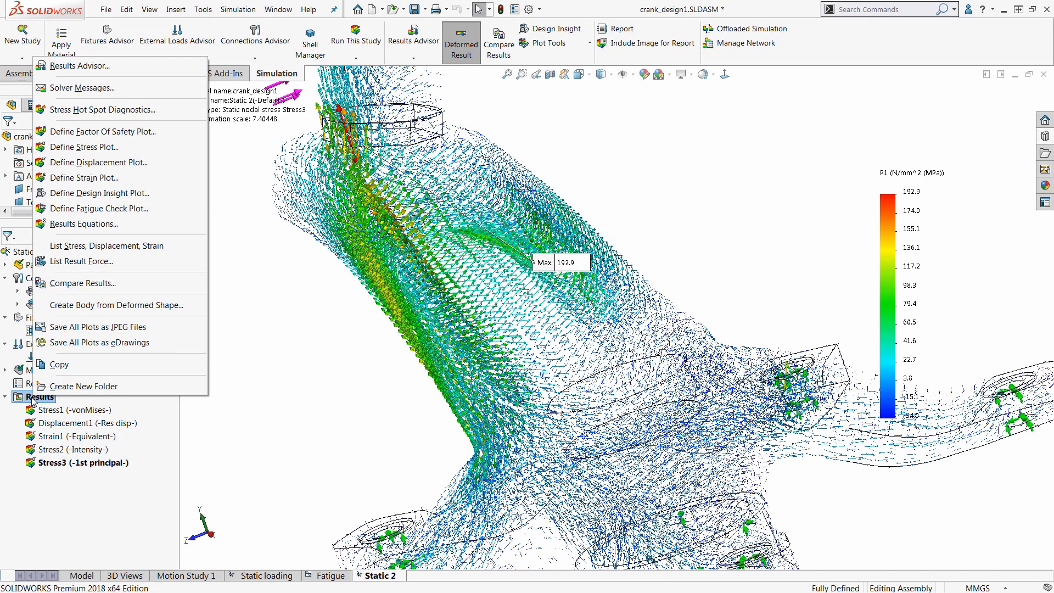
click(101, 225)
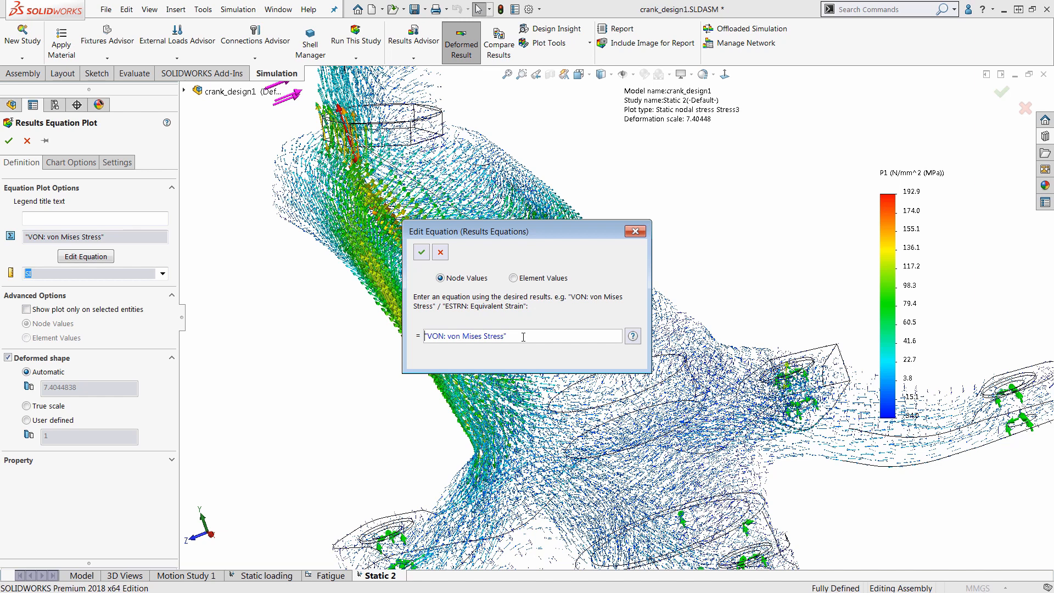
drag(521, 334, 373, 331)
text(")
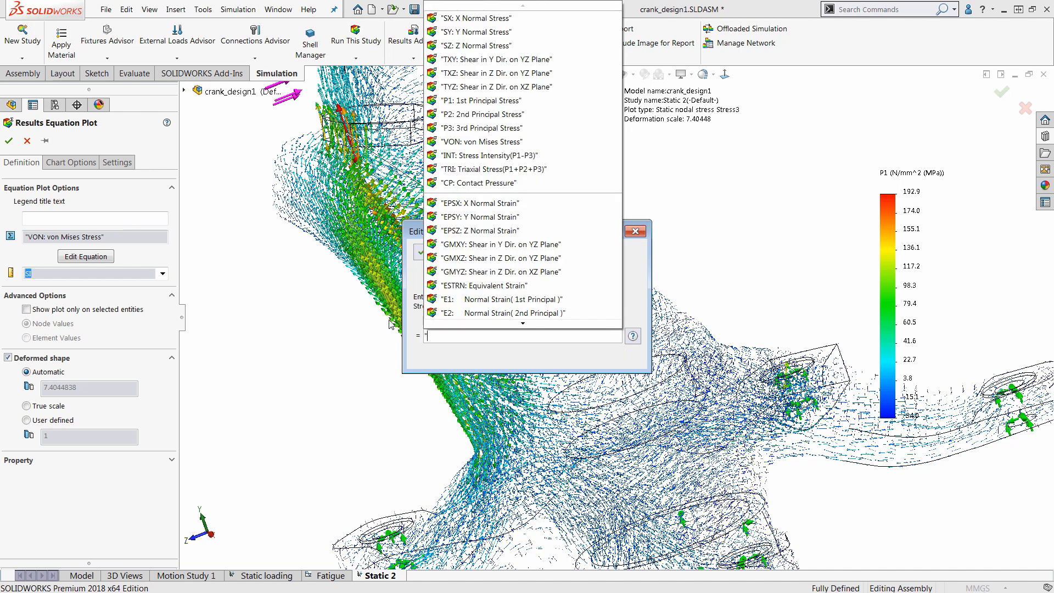
scroll(523, 121, down, 1)
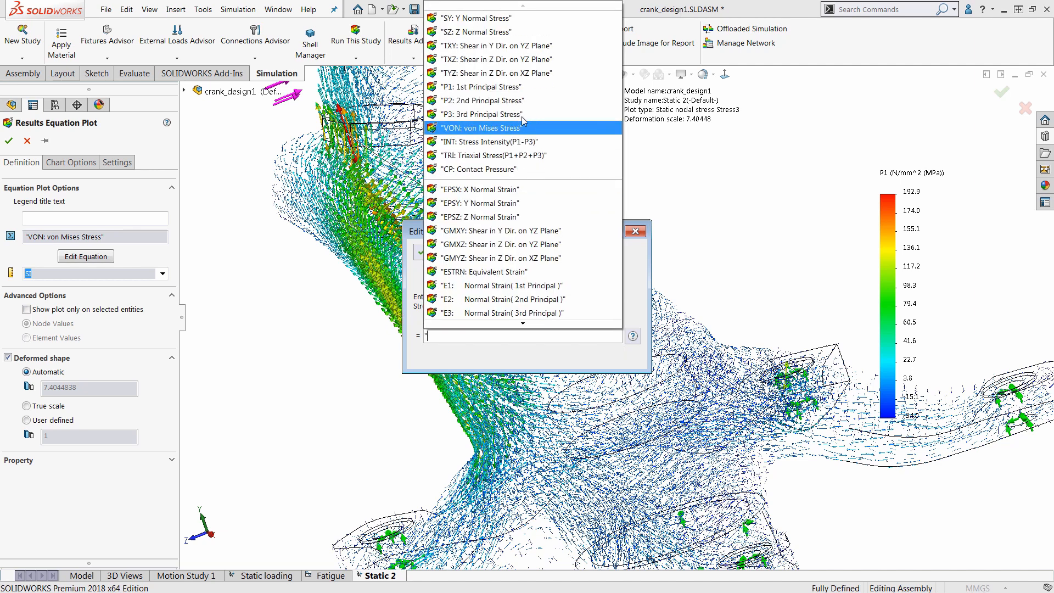
scroll(522, 115, up, 1)
click(493, 19)
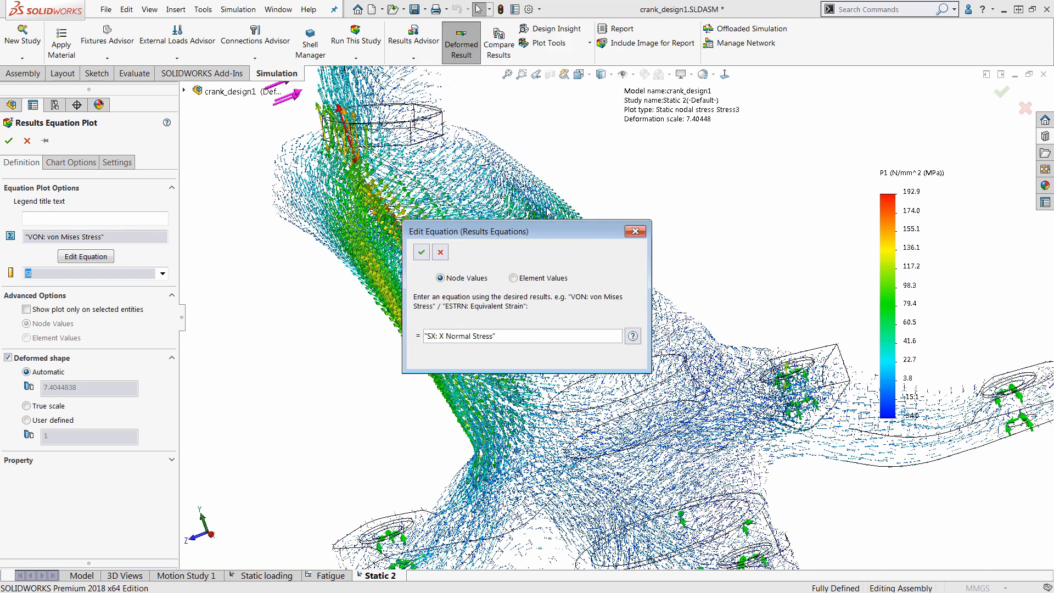
- Subtract "SY: Y Normal Stress" in the results equation, and discard both the equation and the plot definition
text(-)
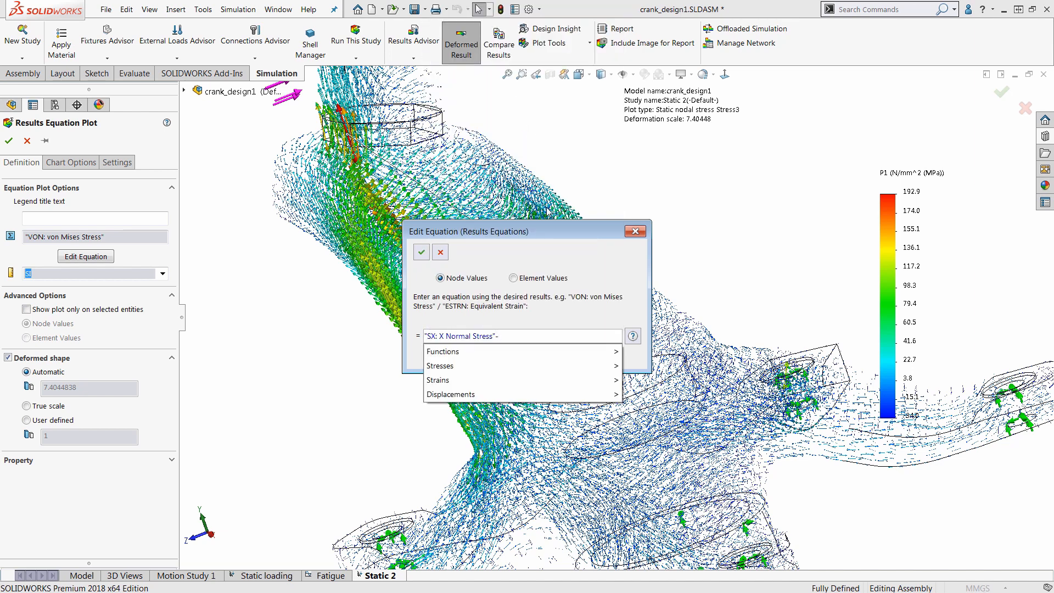
text(")
click(526, 32)
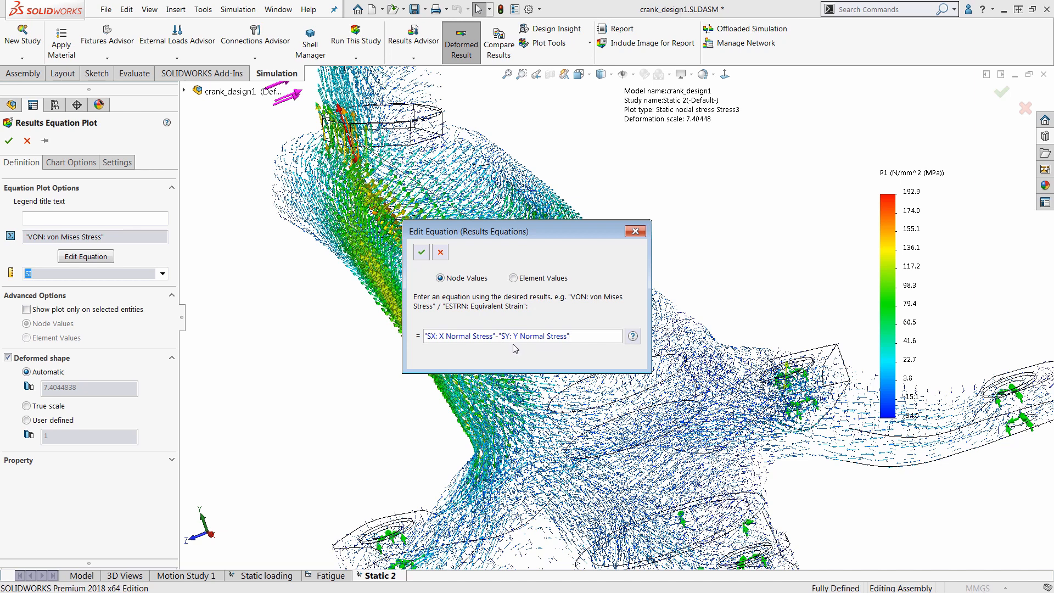
click(442, 252)
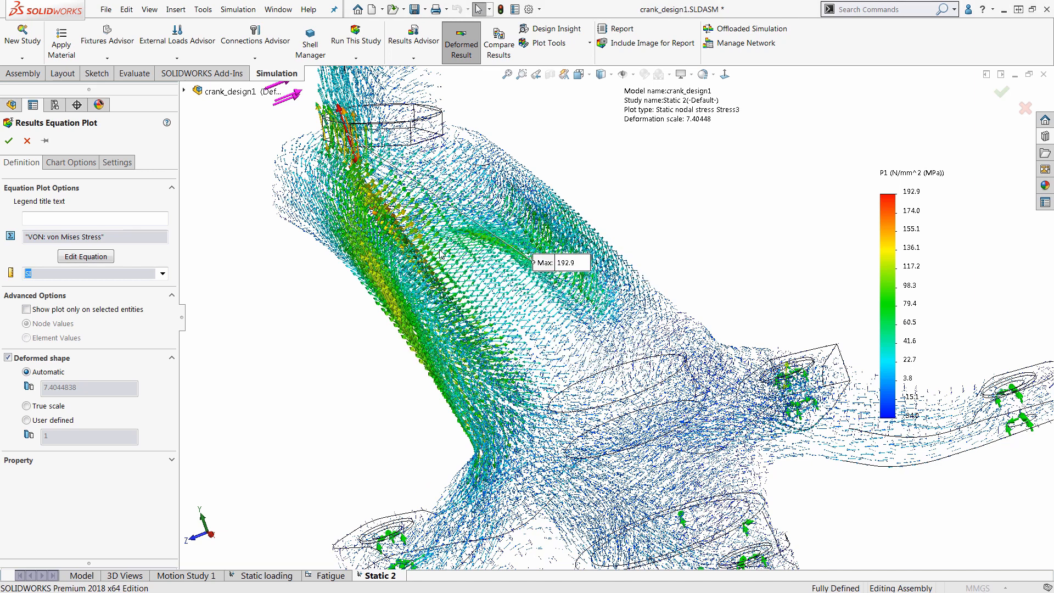
click(27, 141)
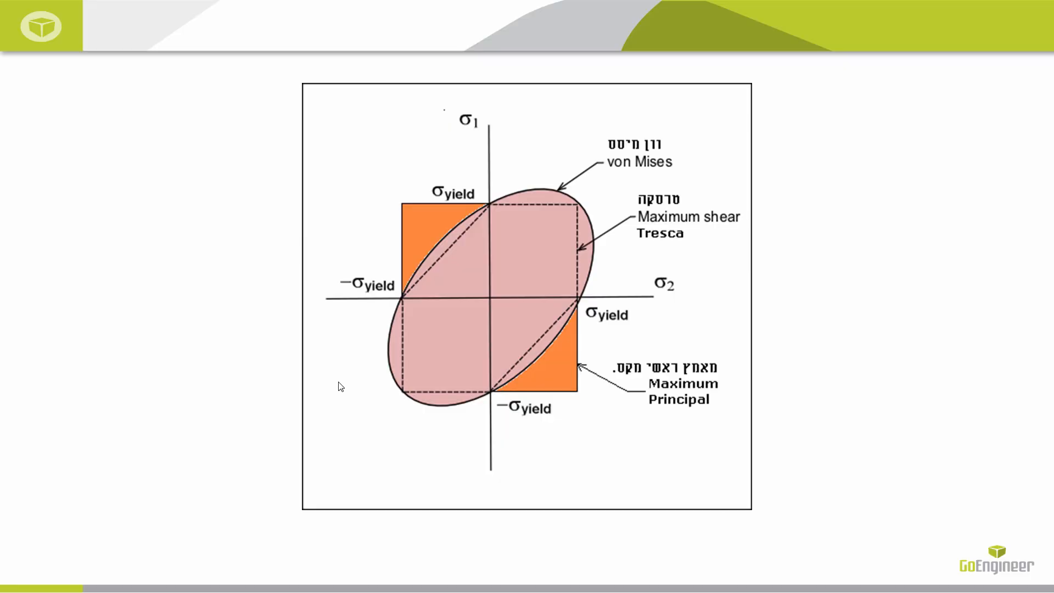
click(339, 382)
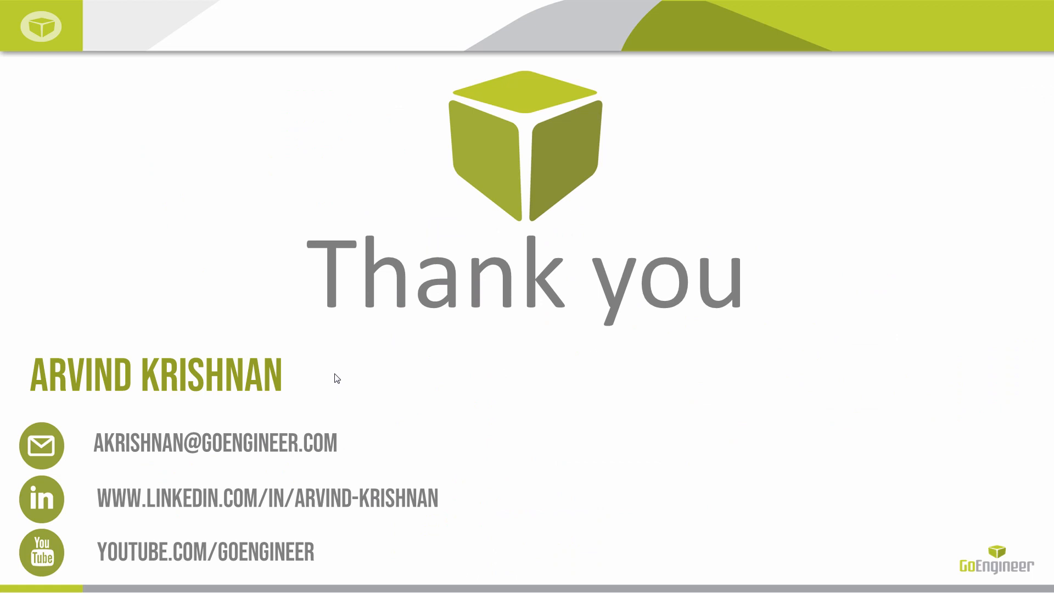